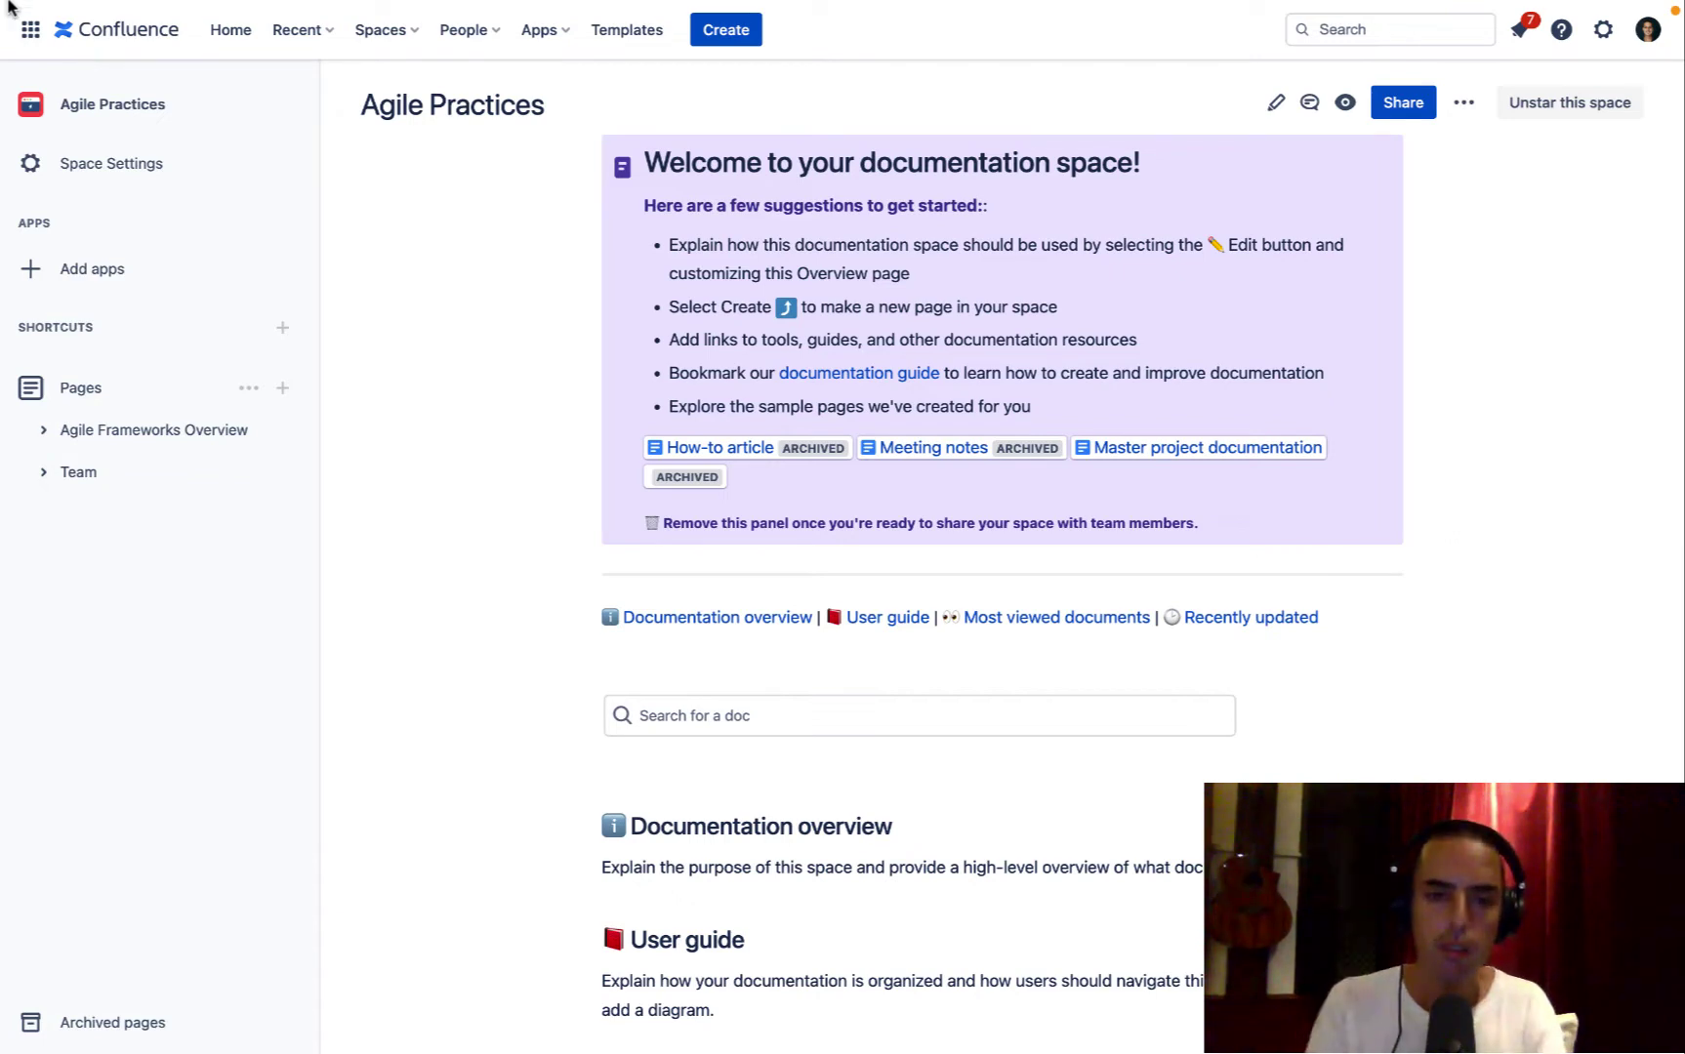
# Step: Search the Confluence Marketplace under Apps > Find new apps for 'page tree process map'
pyautogui.click(547, 35)
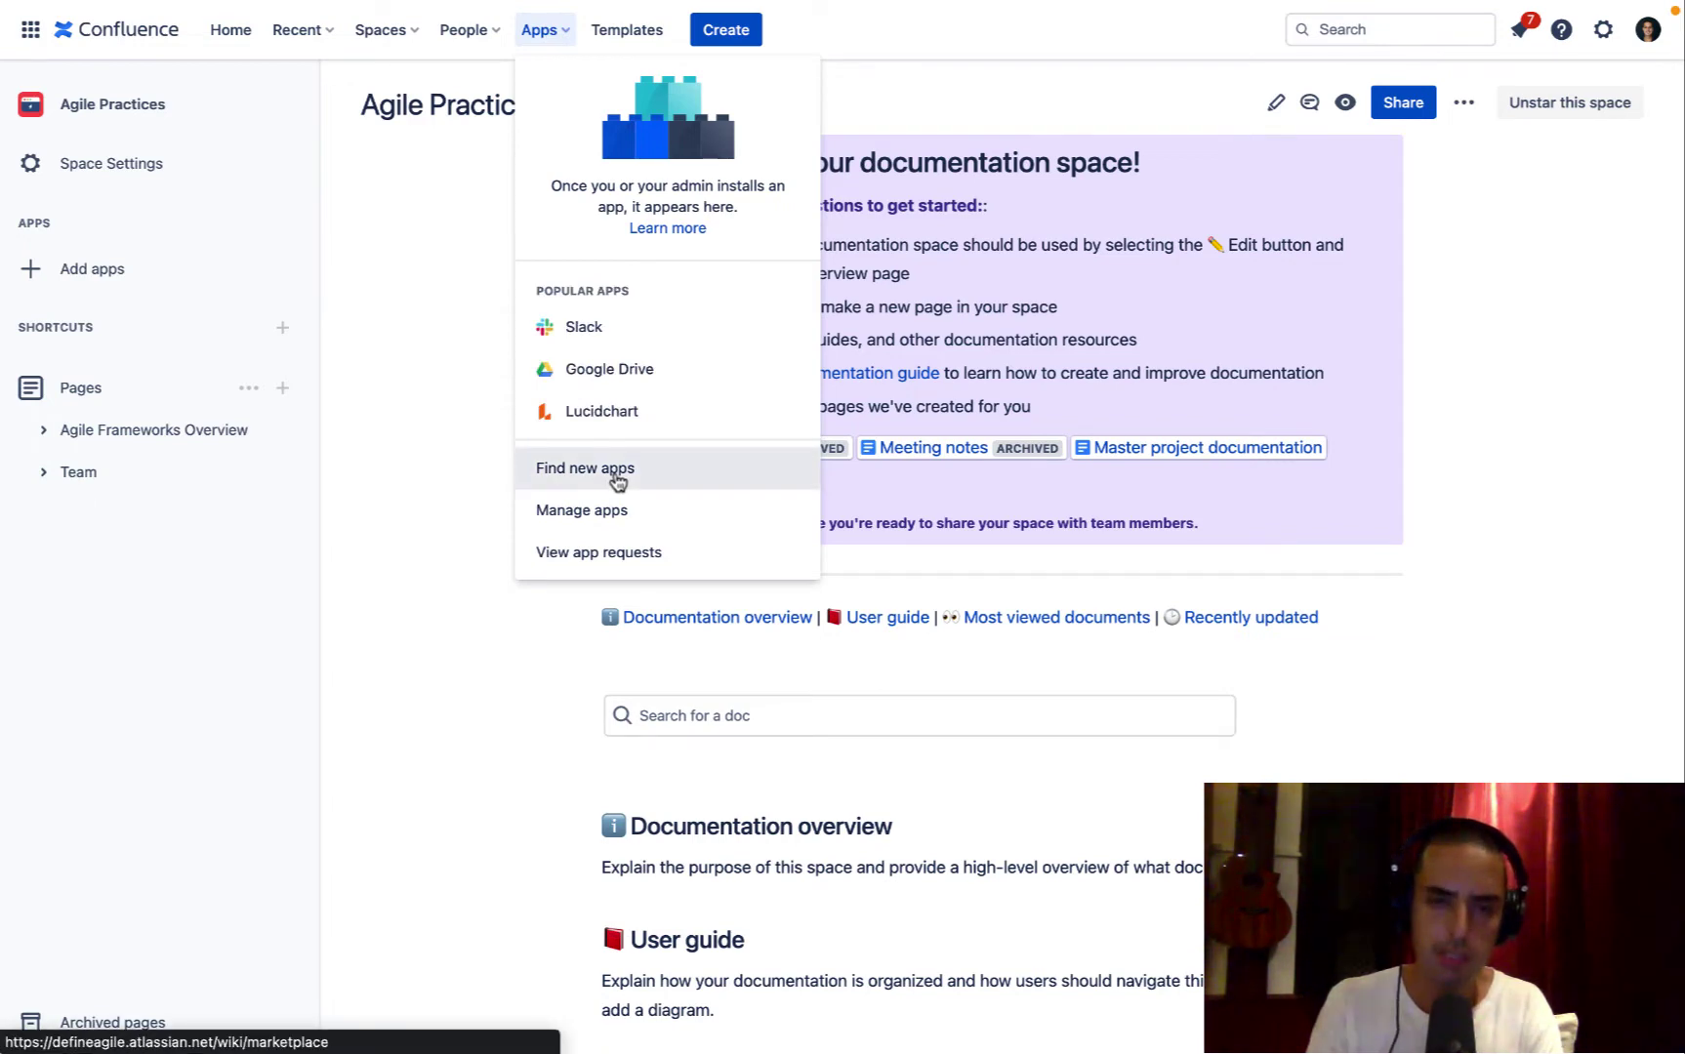
pyautogui.click(617, 473)
pyautogui.write('page')
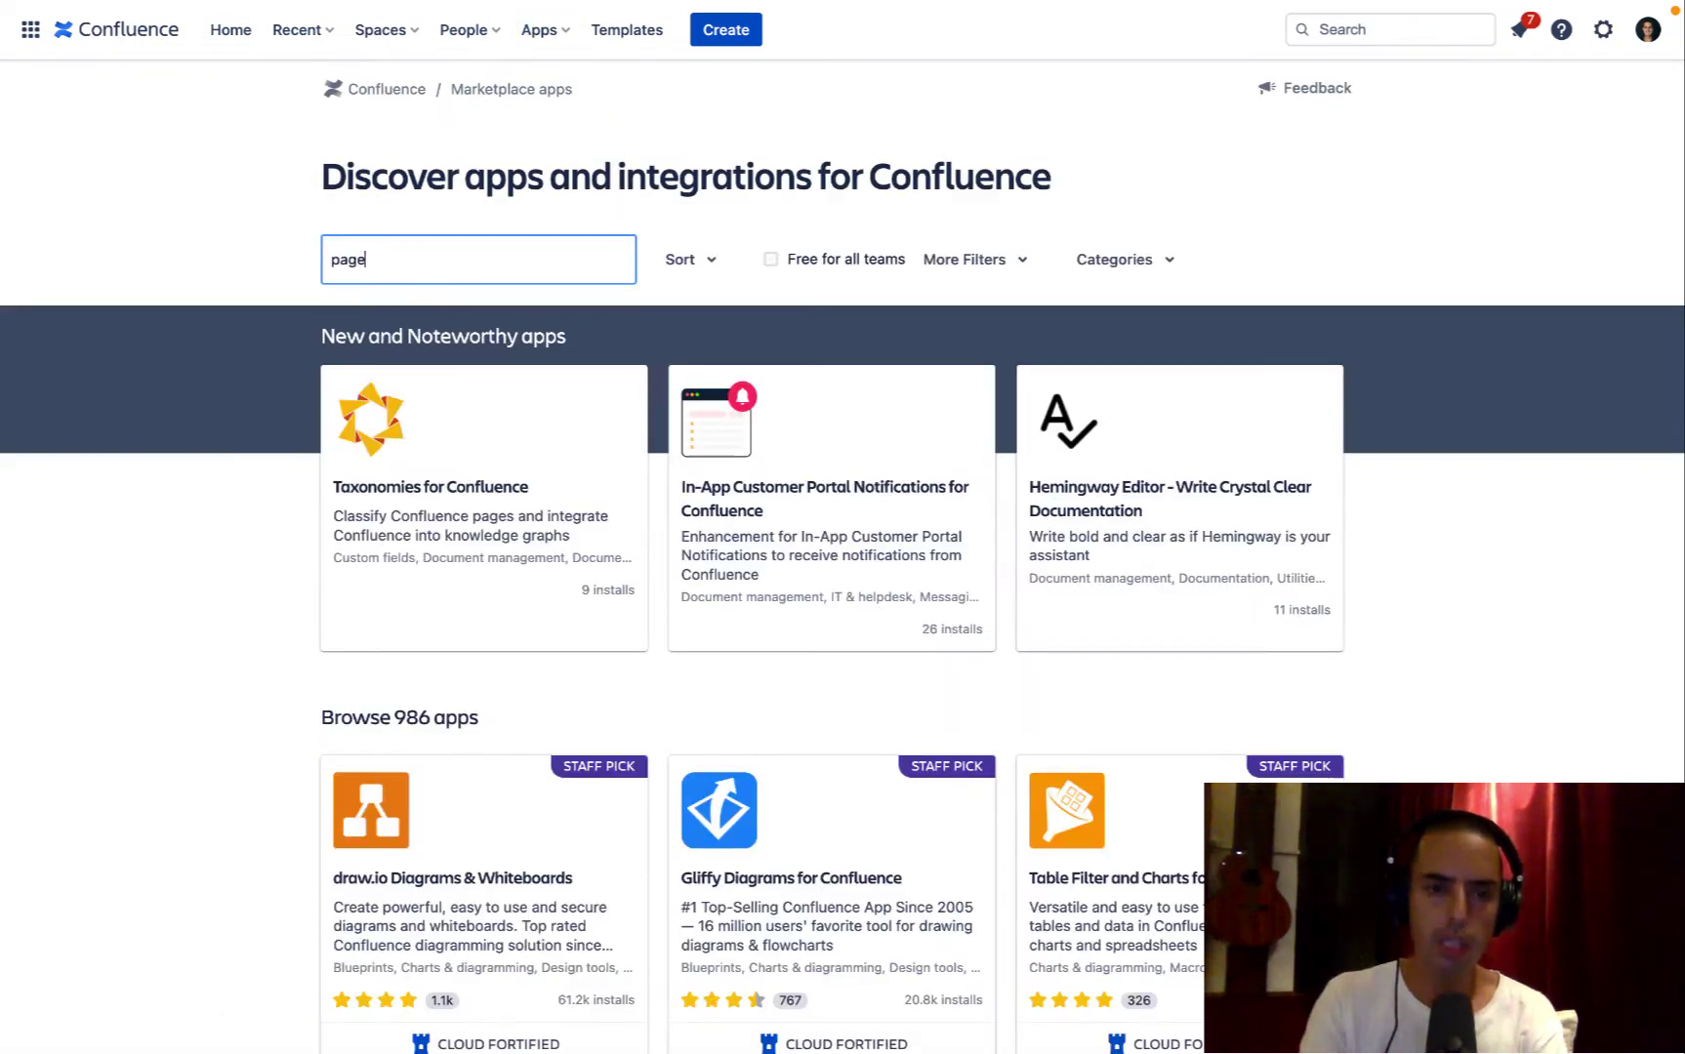
pyautogui.write(' tree pro')
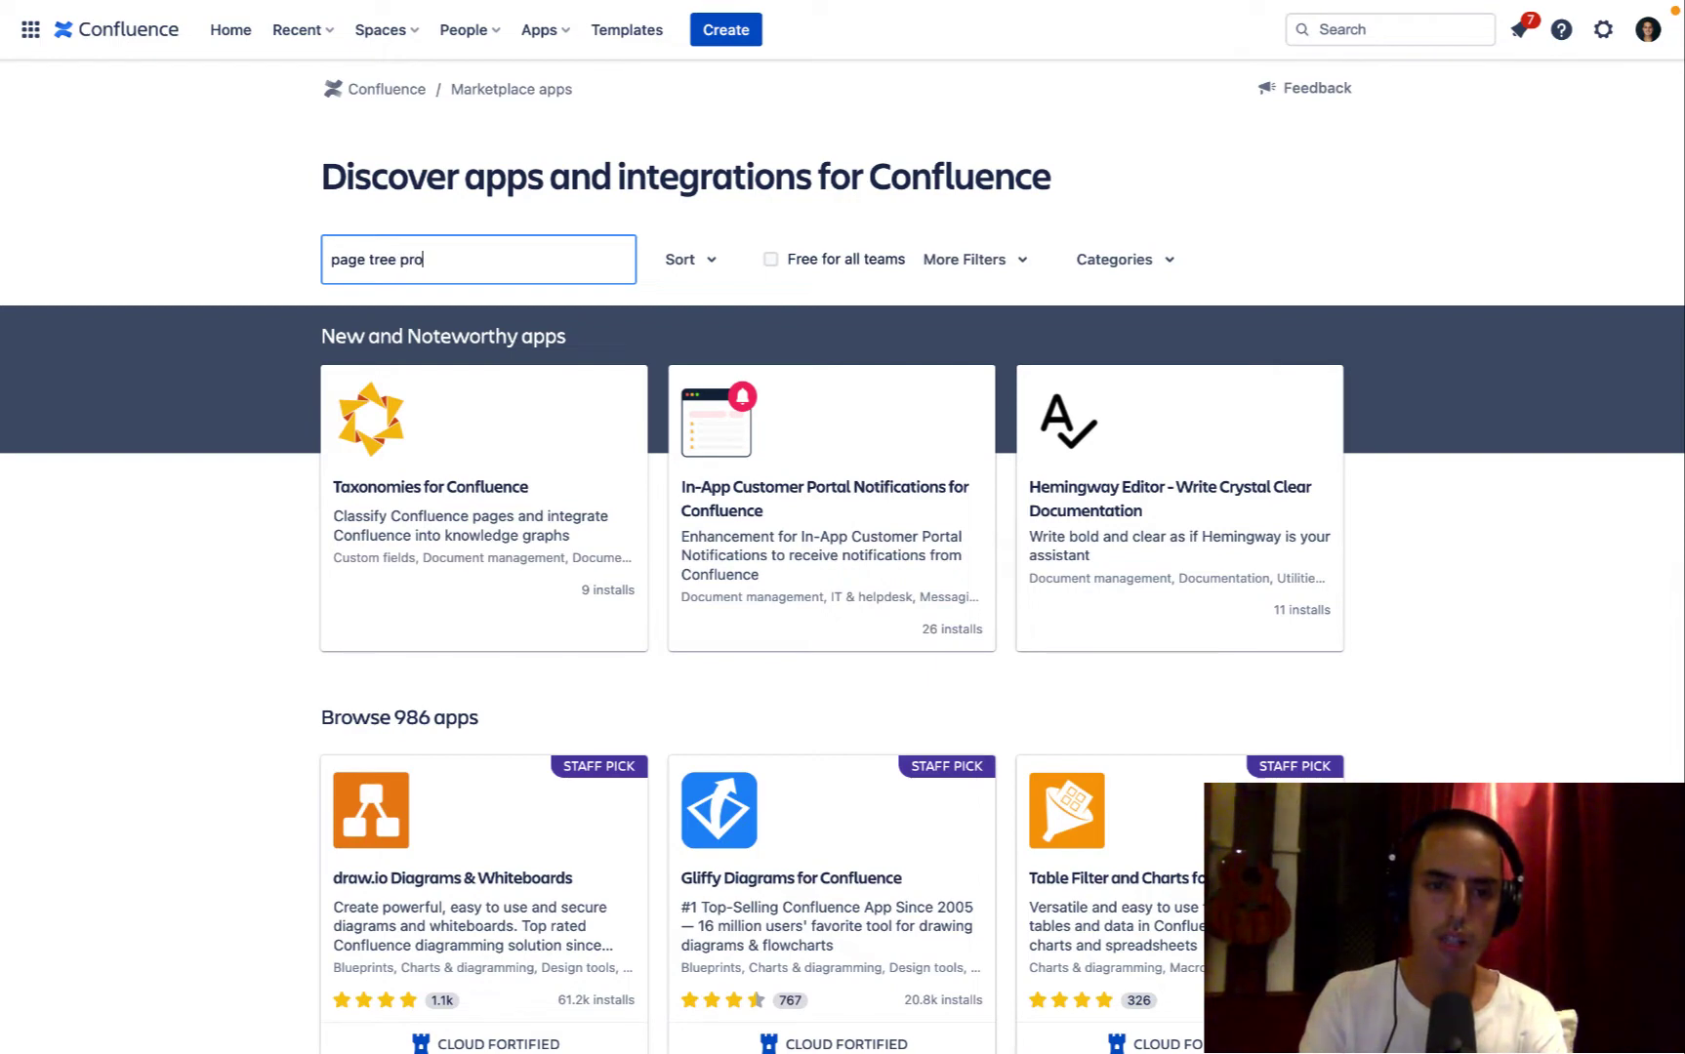
pyautogui.write('cess ma')
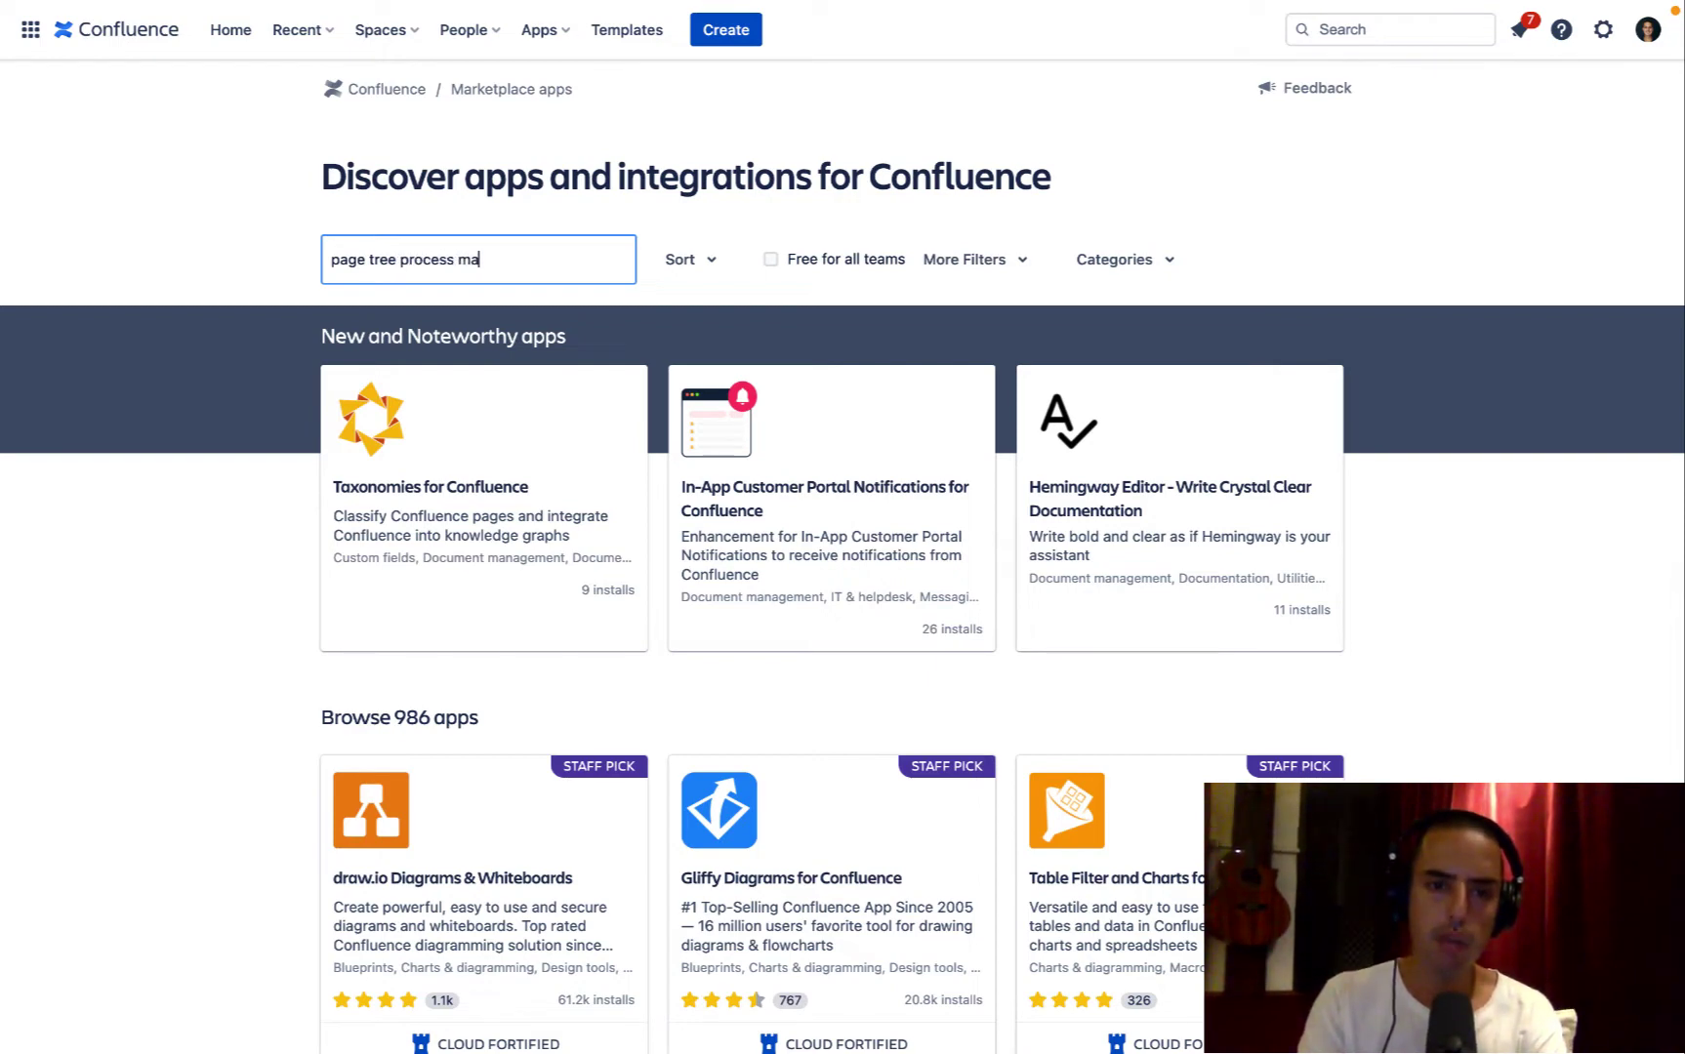
pyautogui.write('p')
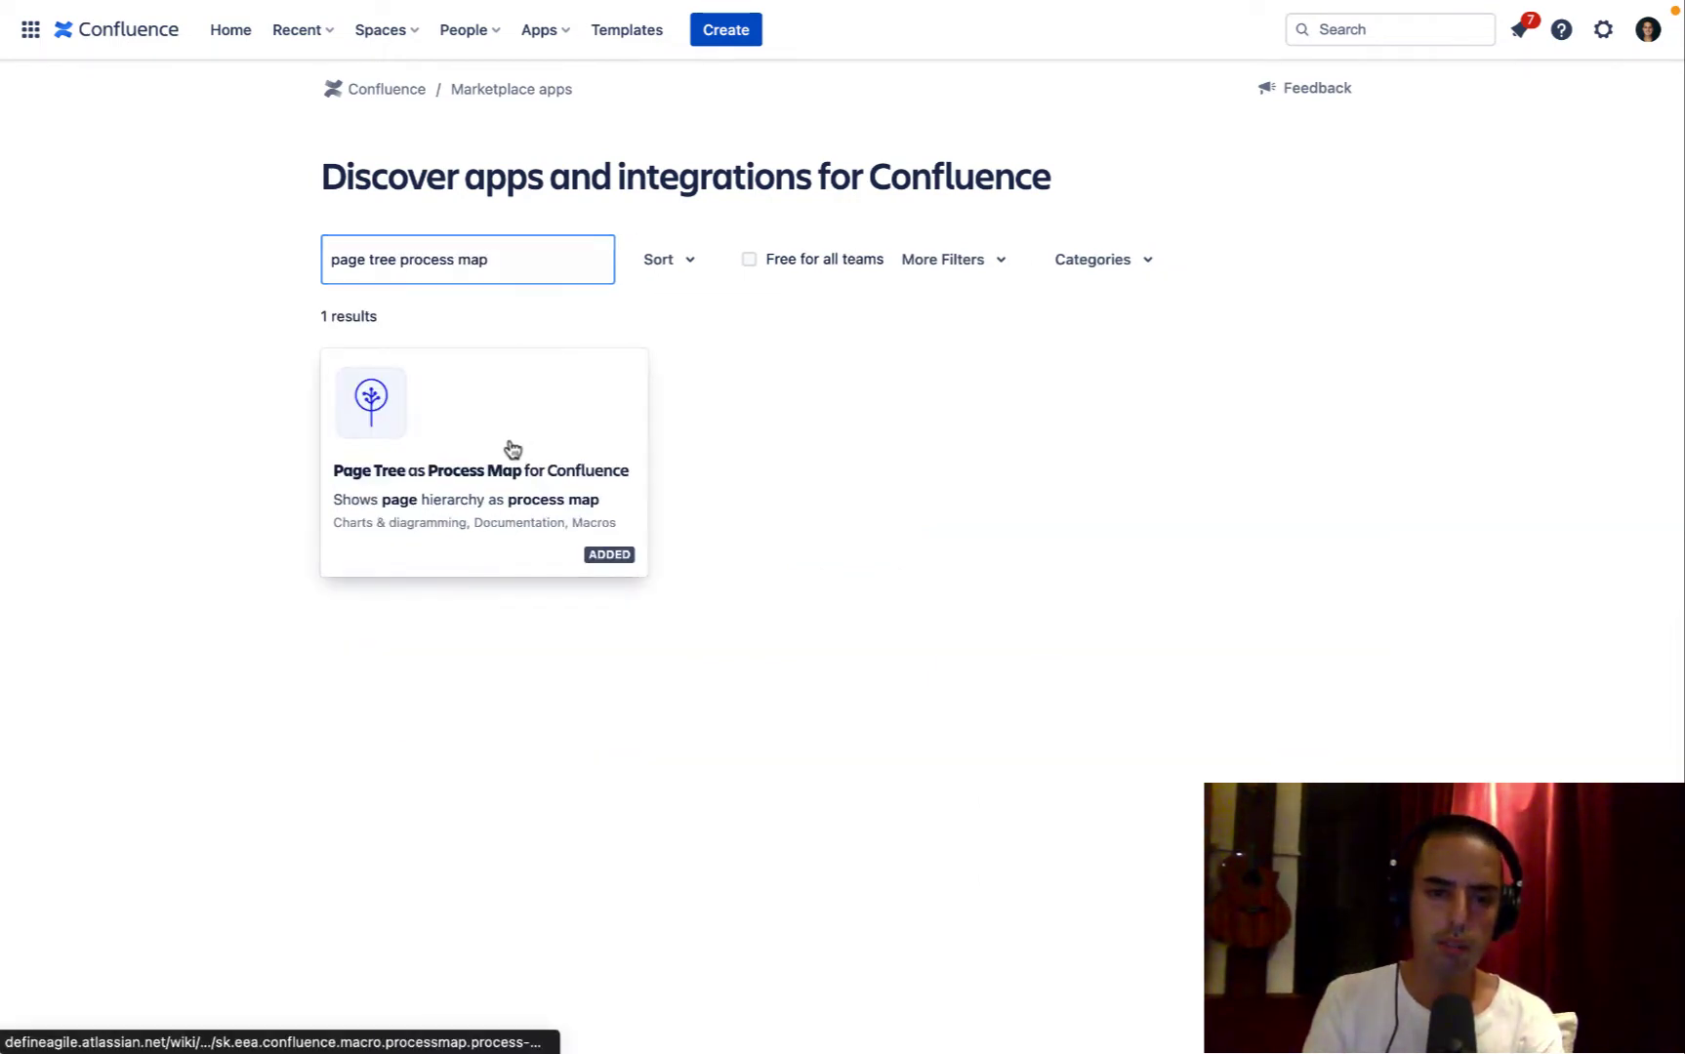
# Step: Open the Page Tree as Process Map for Confluence app details and read through its overview
pyautogui.click(512, 448)
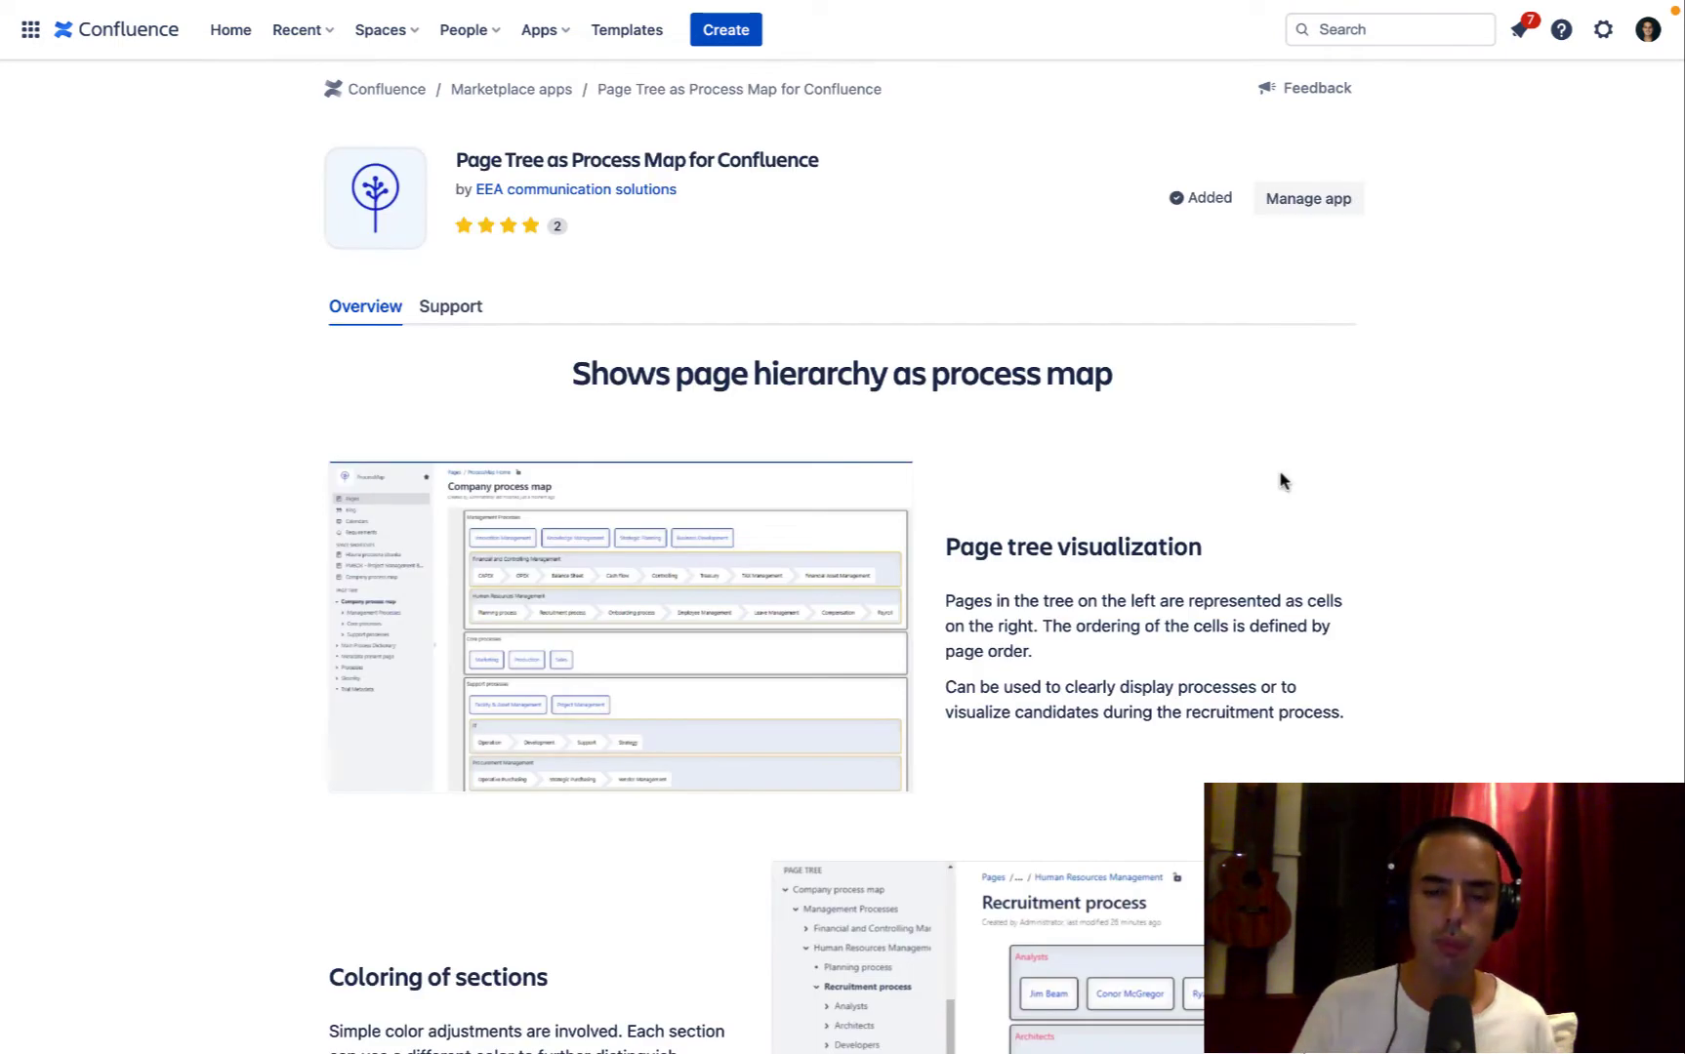
pyautogui.scroll(-3, 1282, 480)
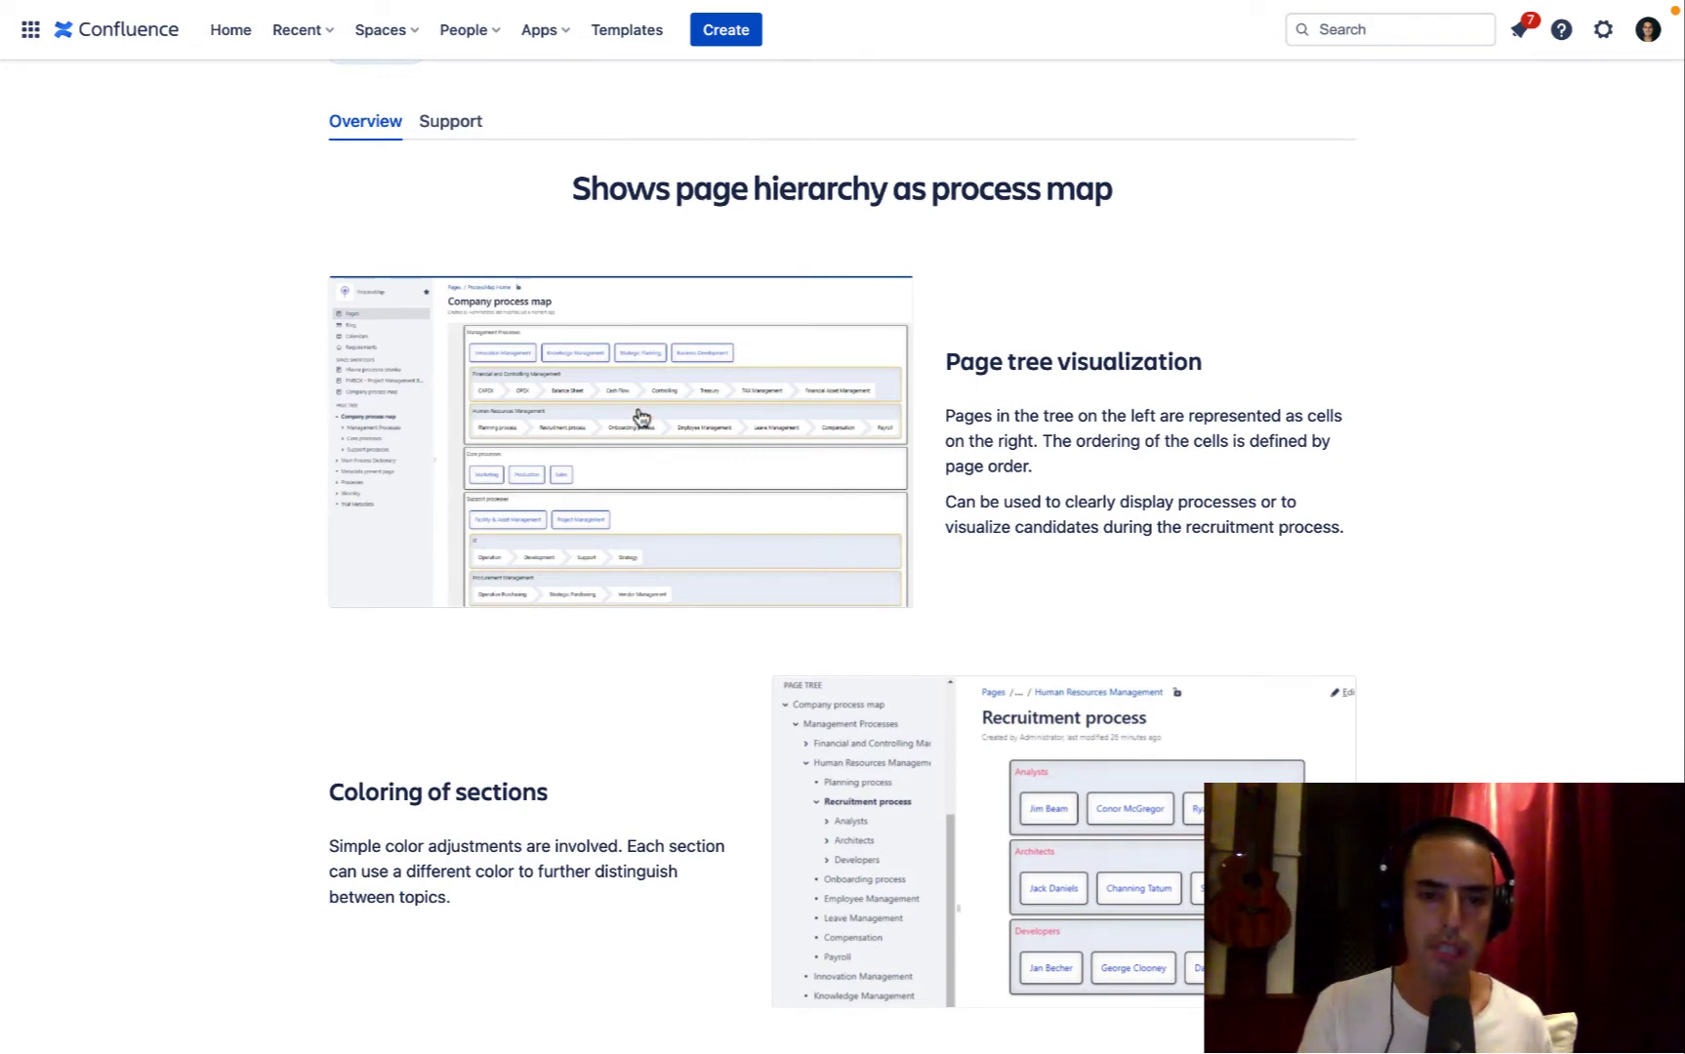
pyautogui.scroll(-2, 861, 470)
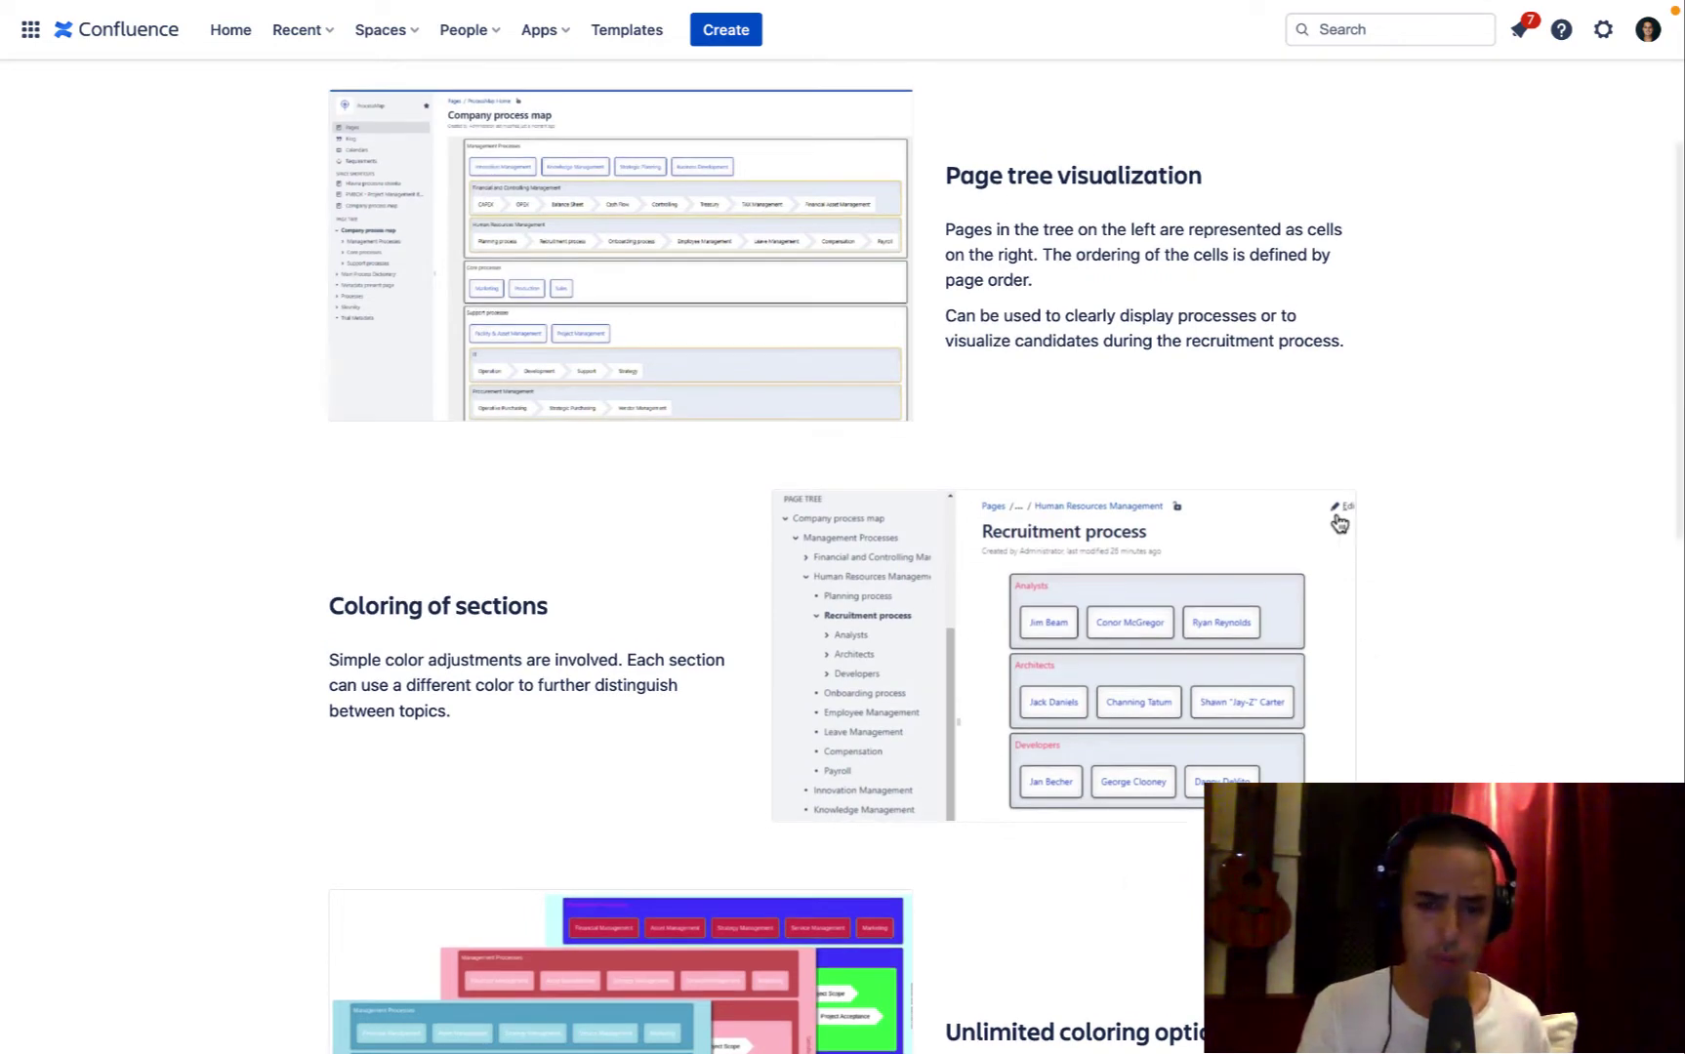
pyautogui.scroll(-3, 1338, 525)
pyautogui.scroll(-2, 1338, 524)
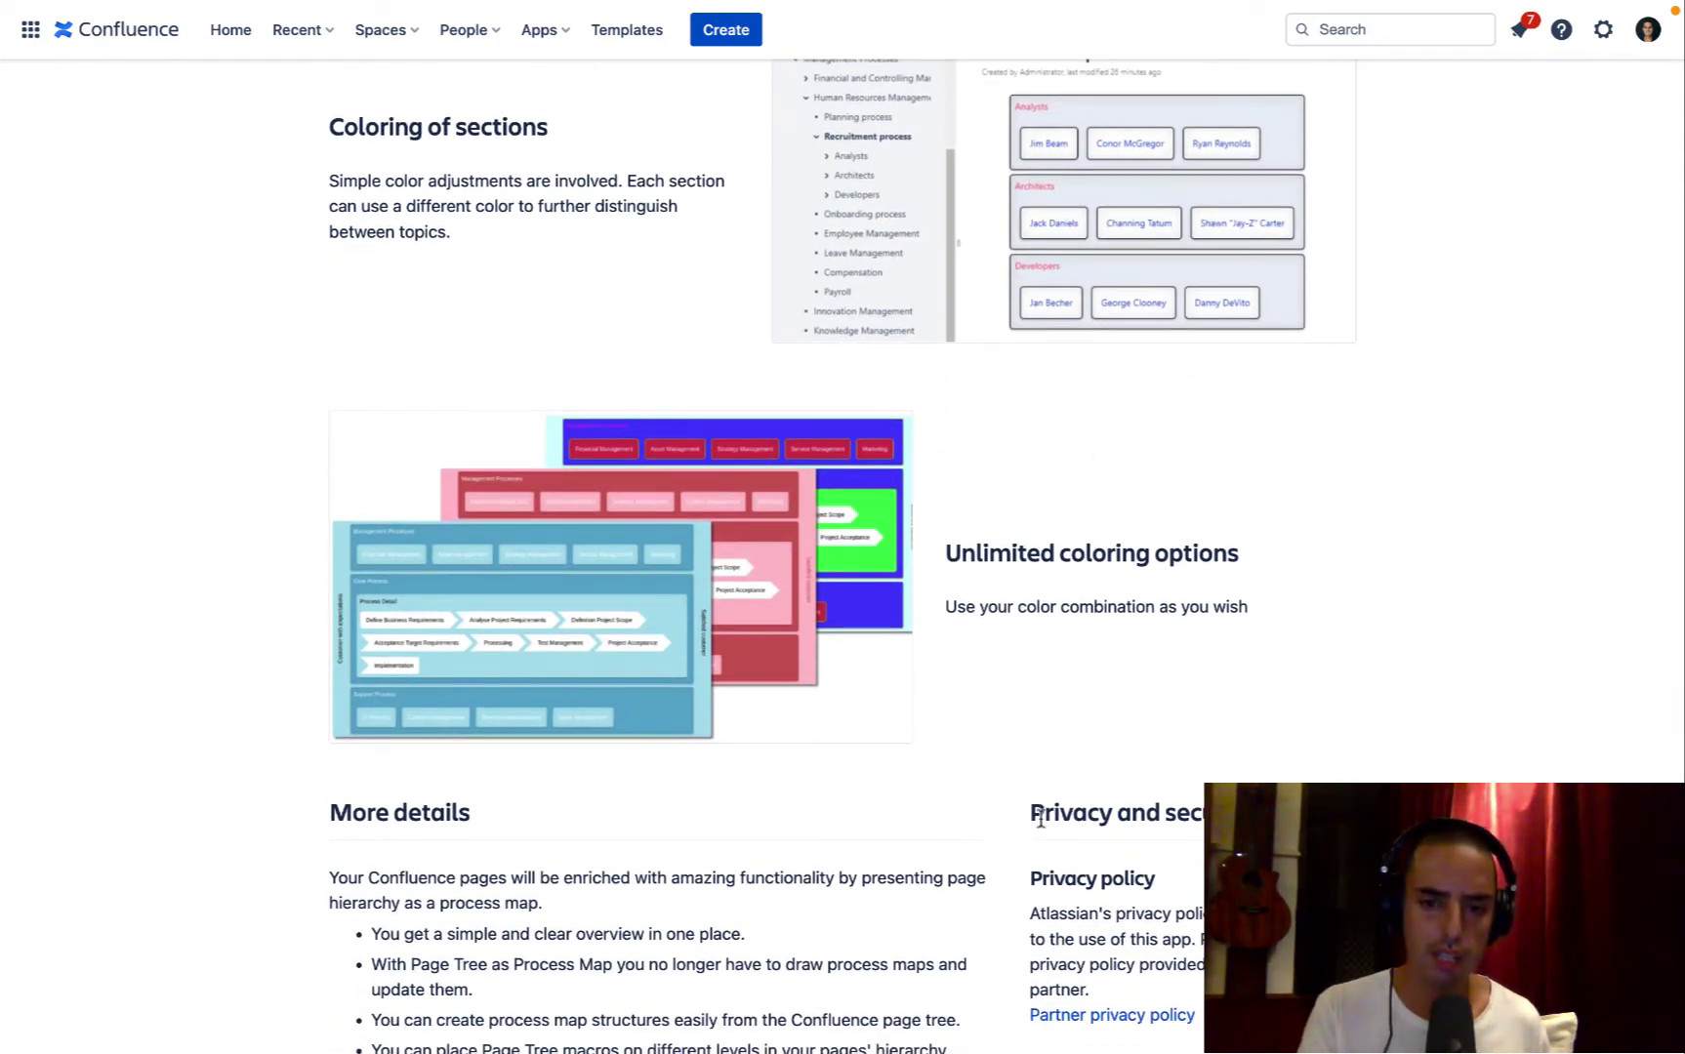
pyautogui.scroll(9, 1302, 708)
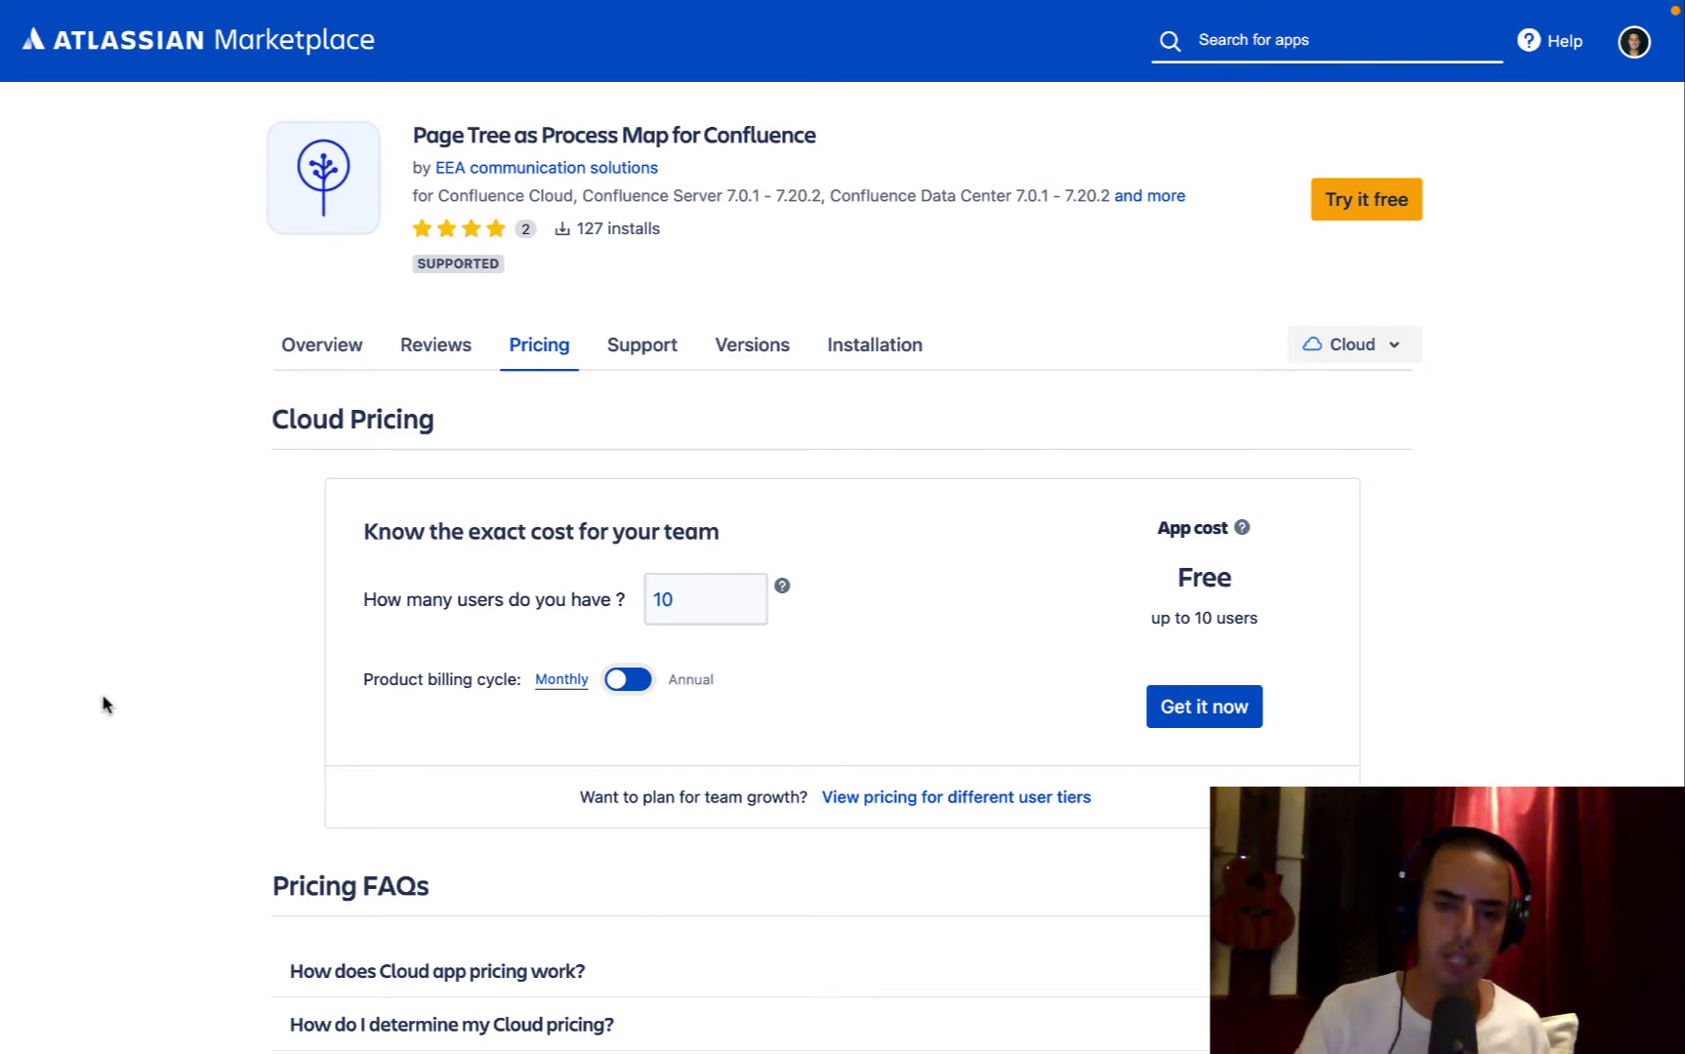
# Step: Set the price estimate to 100 users, showing USD 25.00 a month
pyautogui.click(684, 597)
pyautogui.write('0')
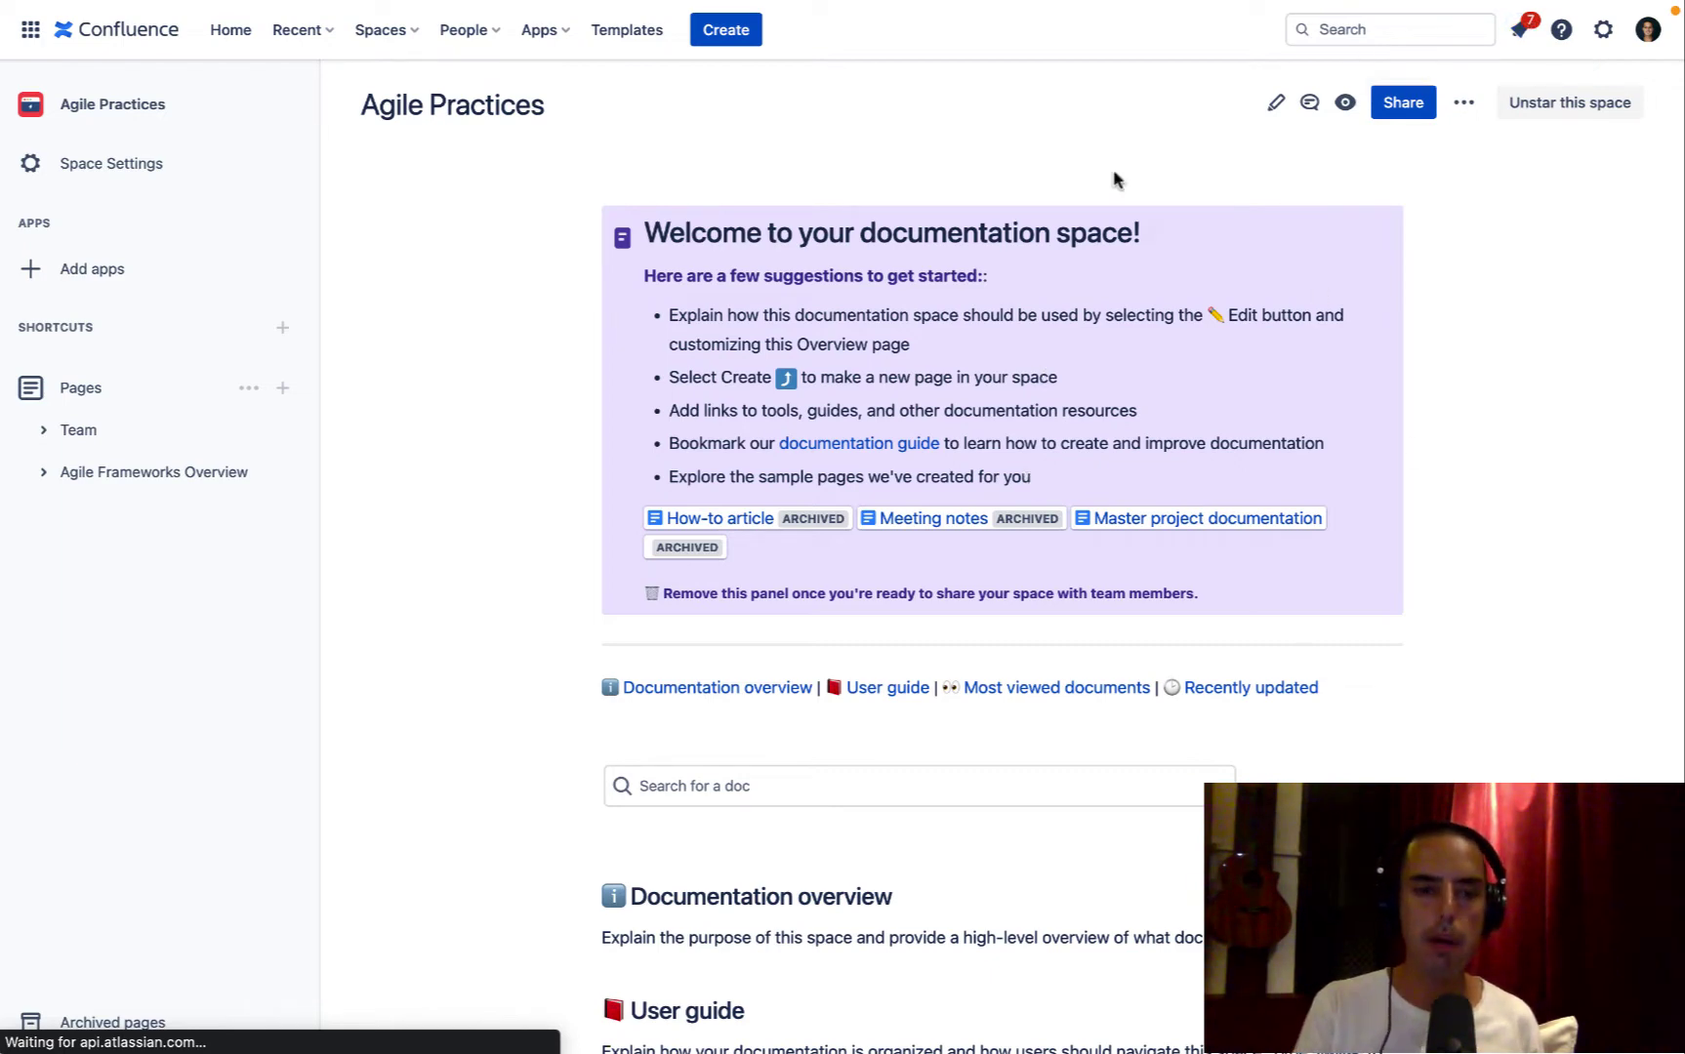
# Step: Expand Agile Frameworks Overview, Process Frameworks, On Scale, SAFE, Solution and Program in the page tree
pyautogui.click(41, 473)
pyautogui.click(68, 571)
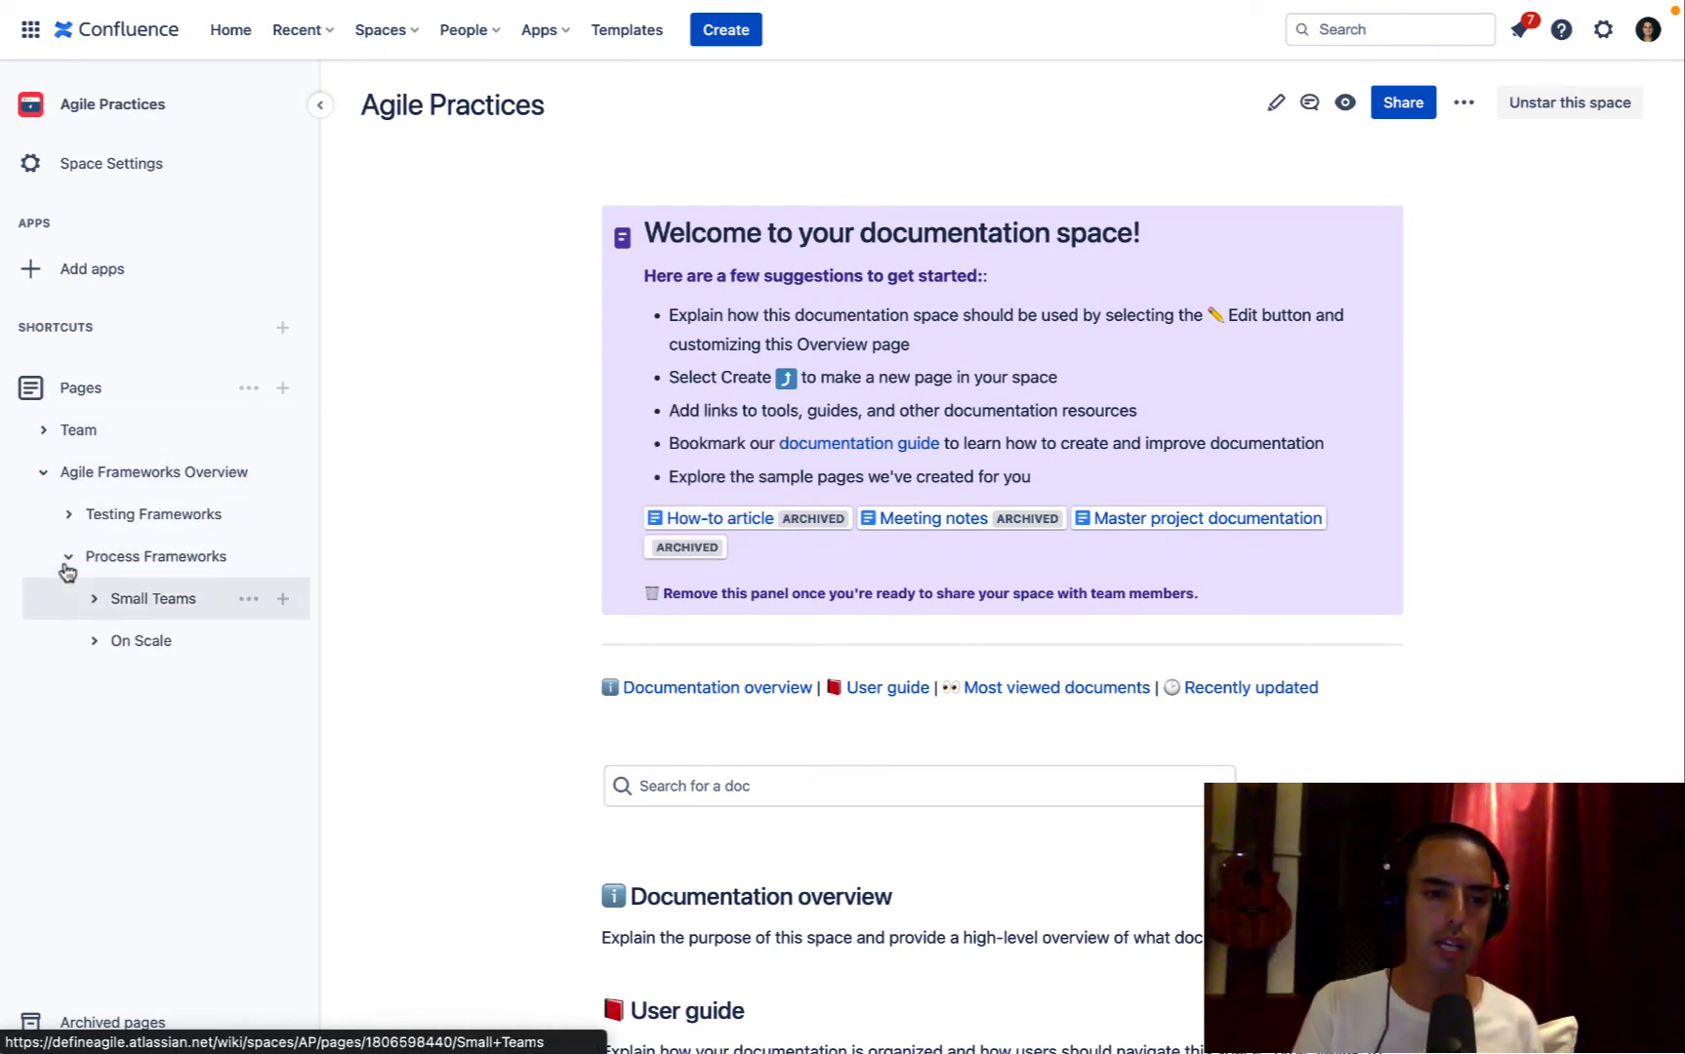
pyautogui.click(93, 644)
pyautogui.click(120, 685)
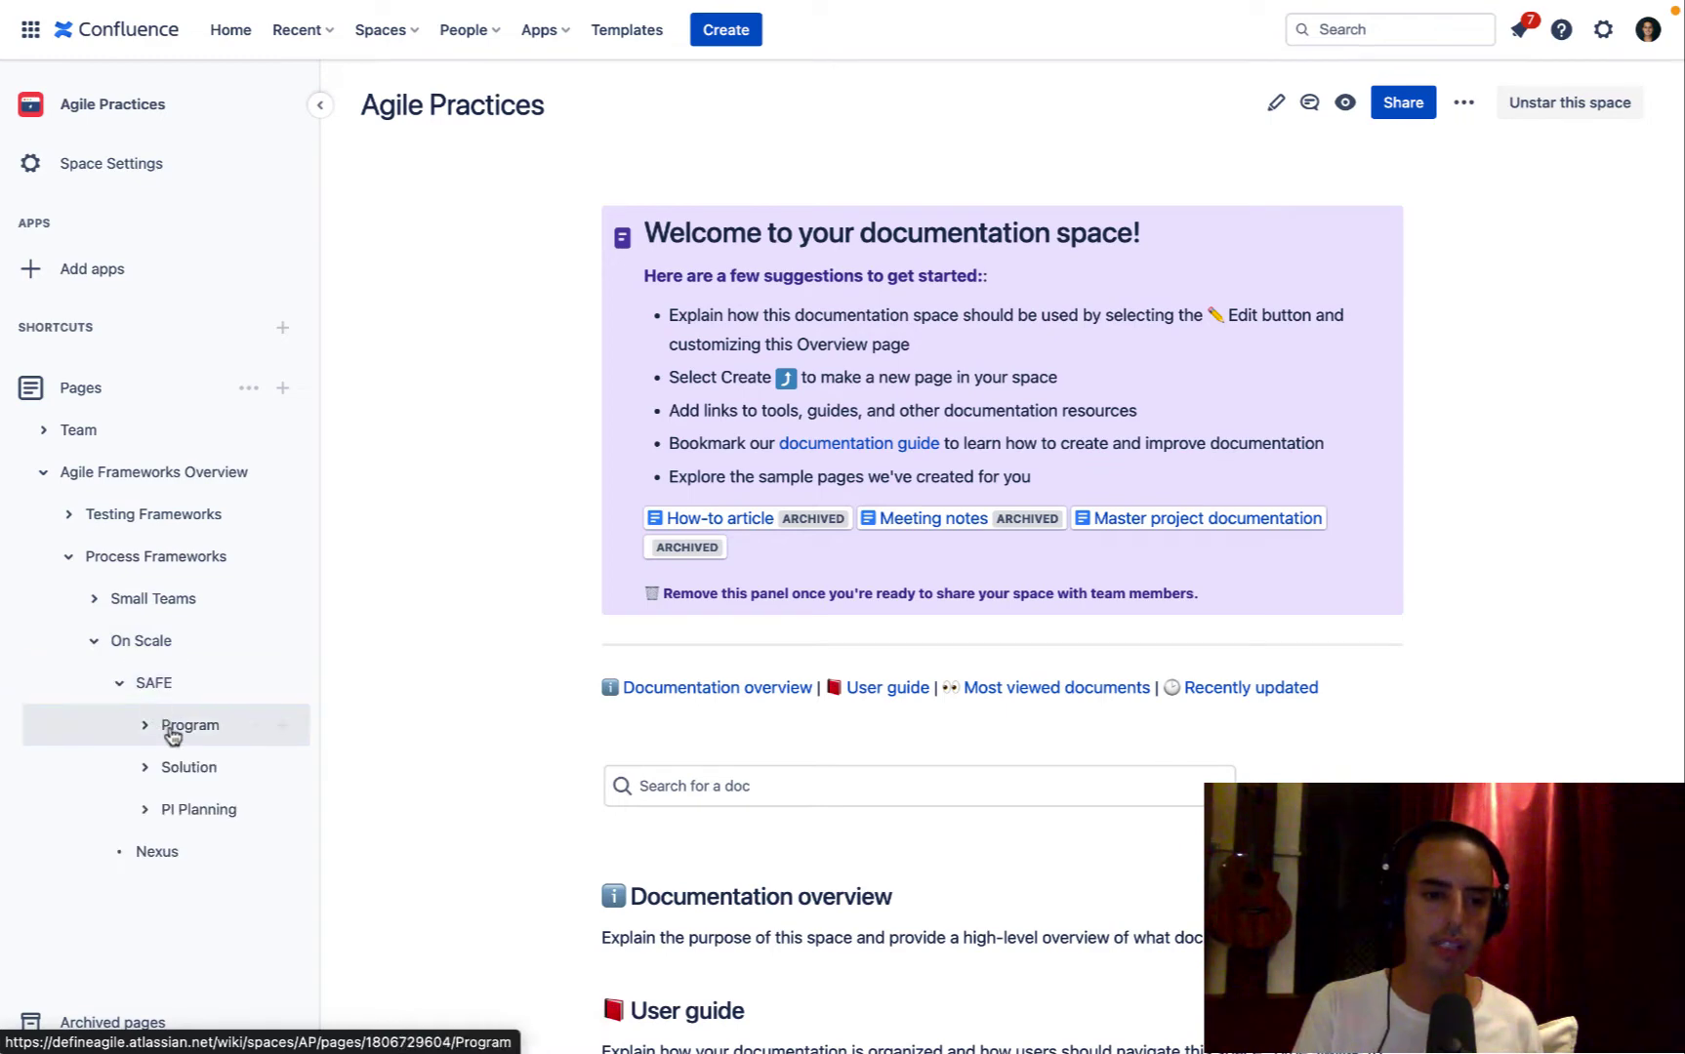
pyautogui.click(146, 768)
pyautogui.click(144, 724)
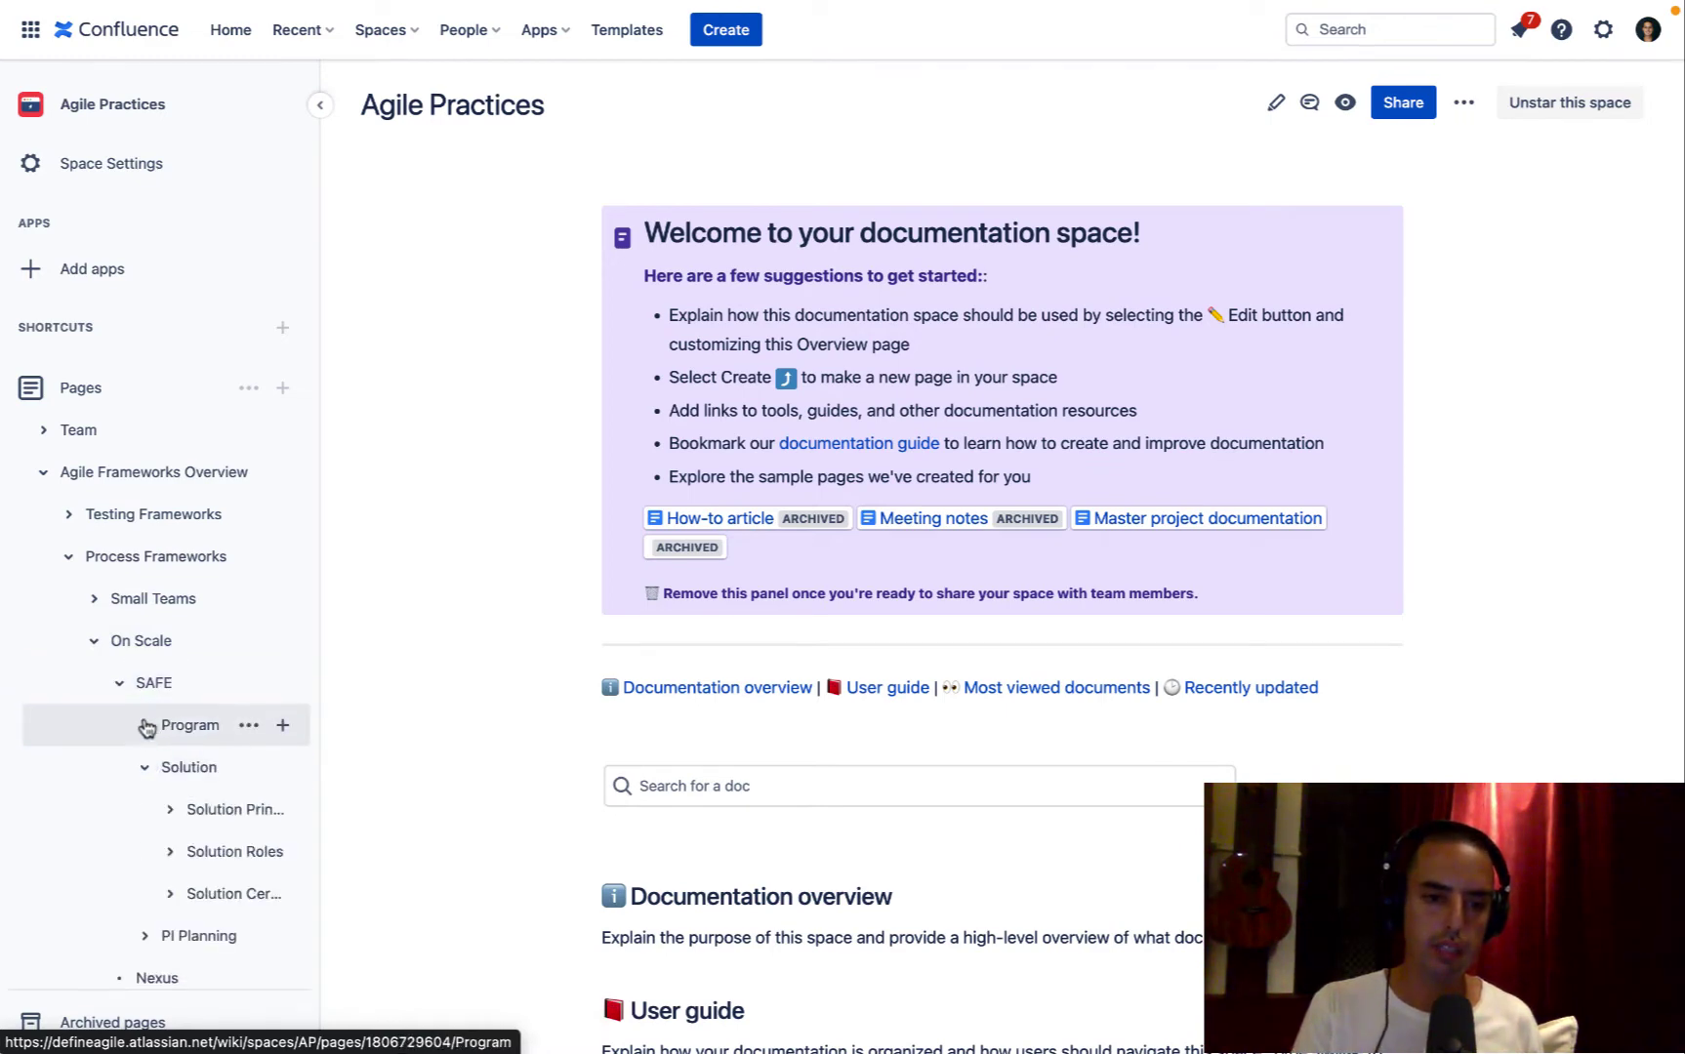
# Step: Collapse the page tree branches and open the Agile Practices home page in the editor
pyautogui.click(68, 557)
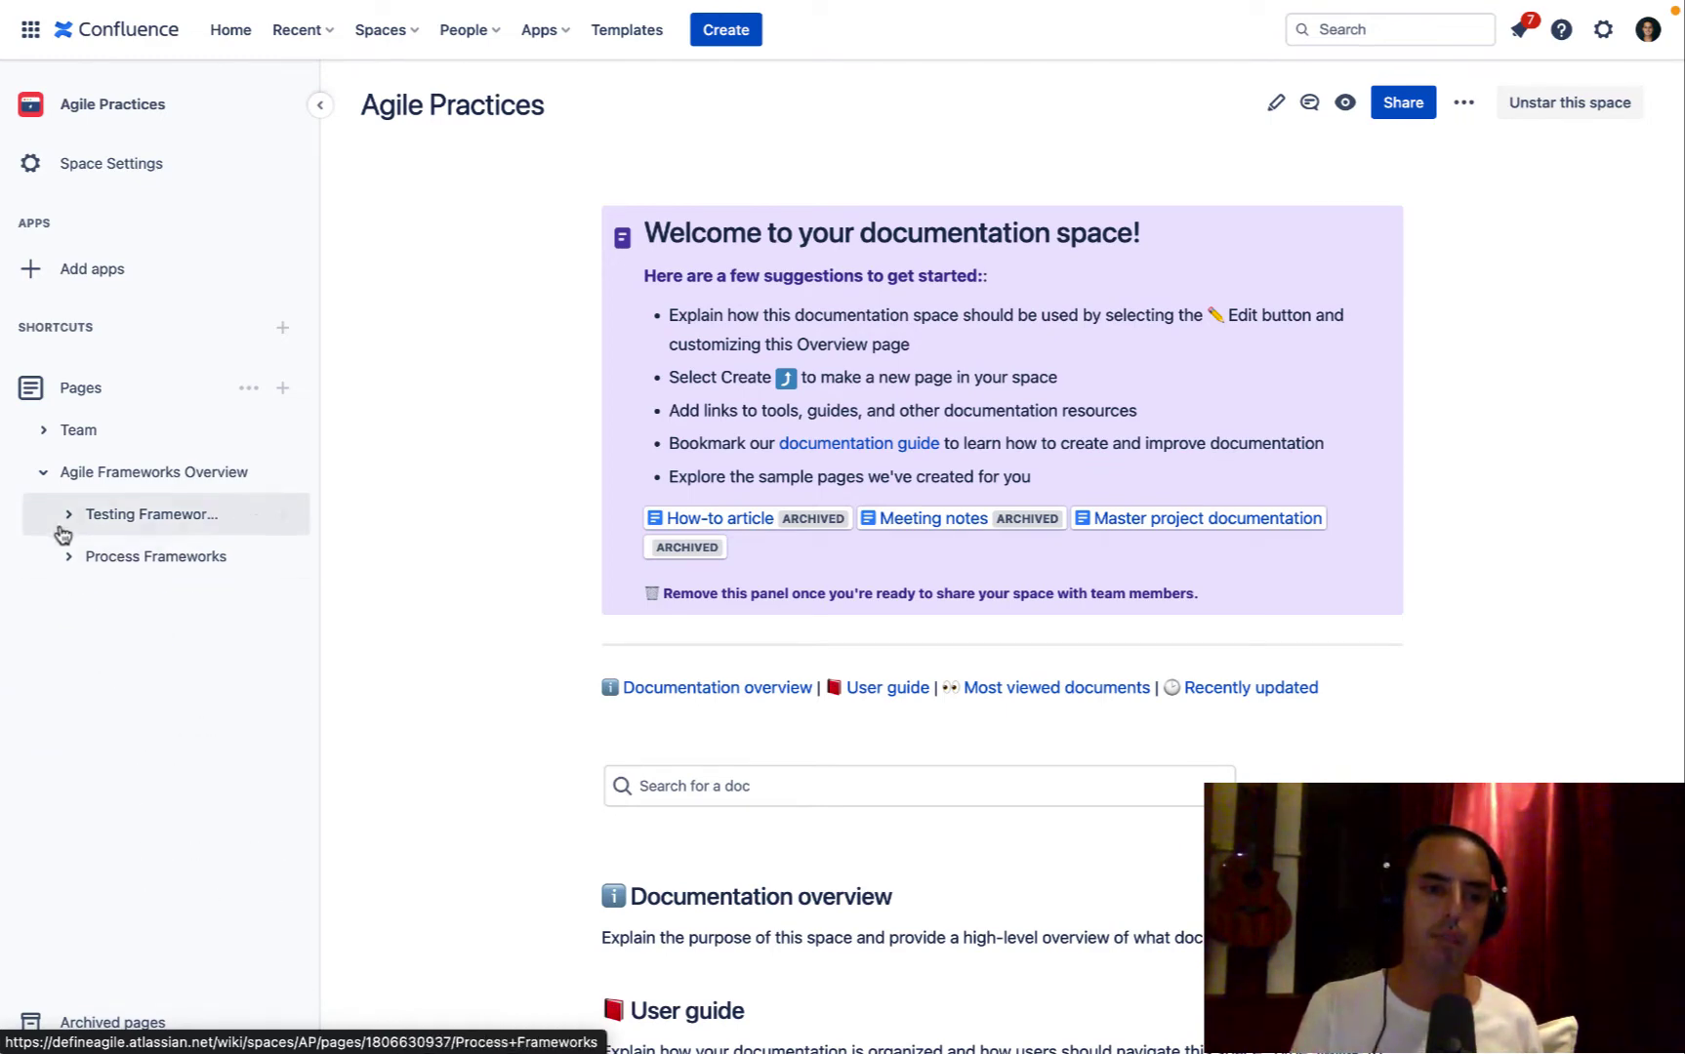
pyautogui.click(43, 473)
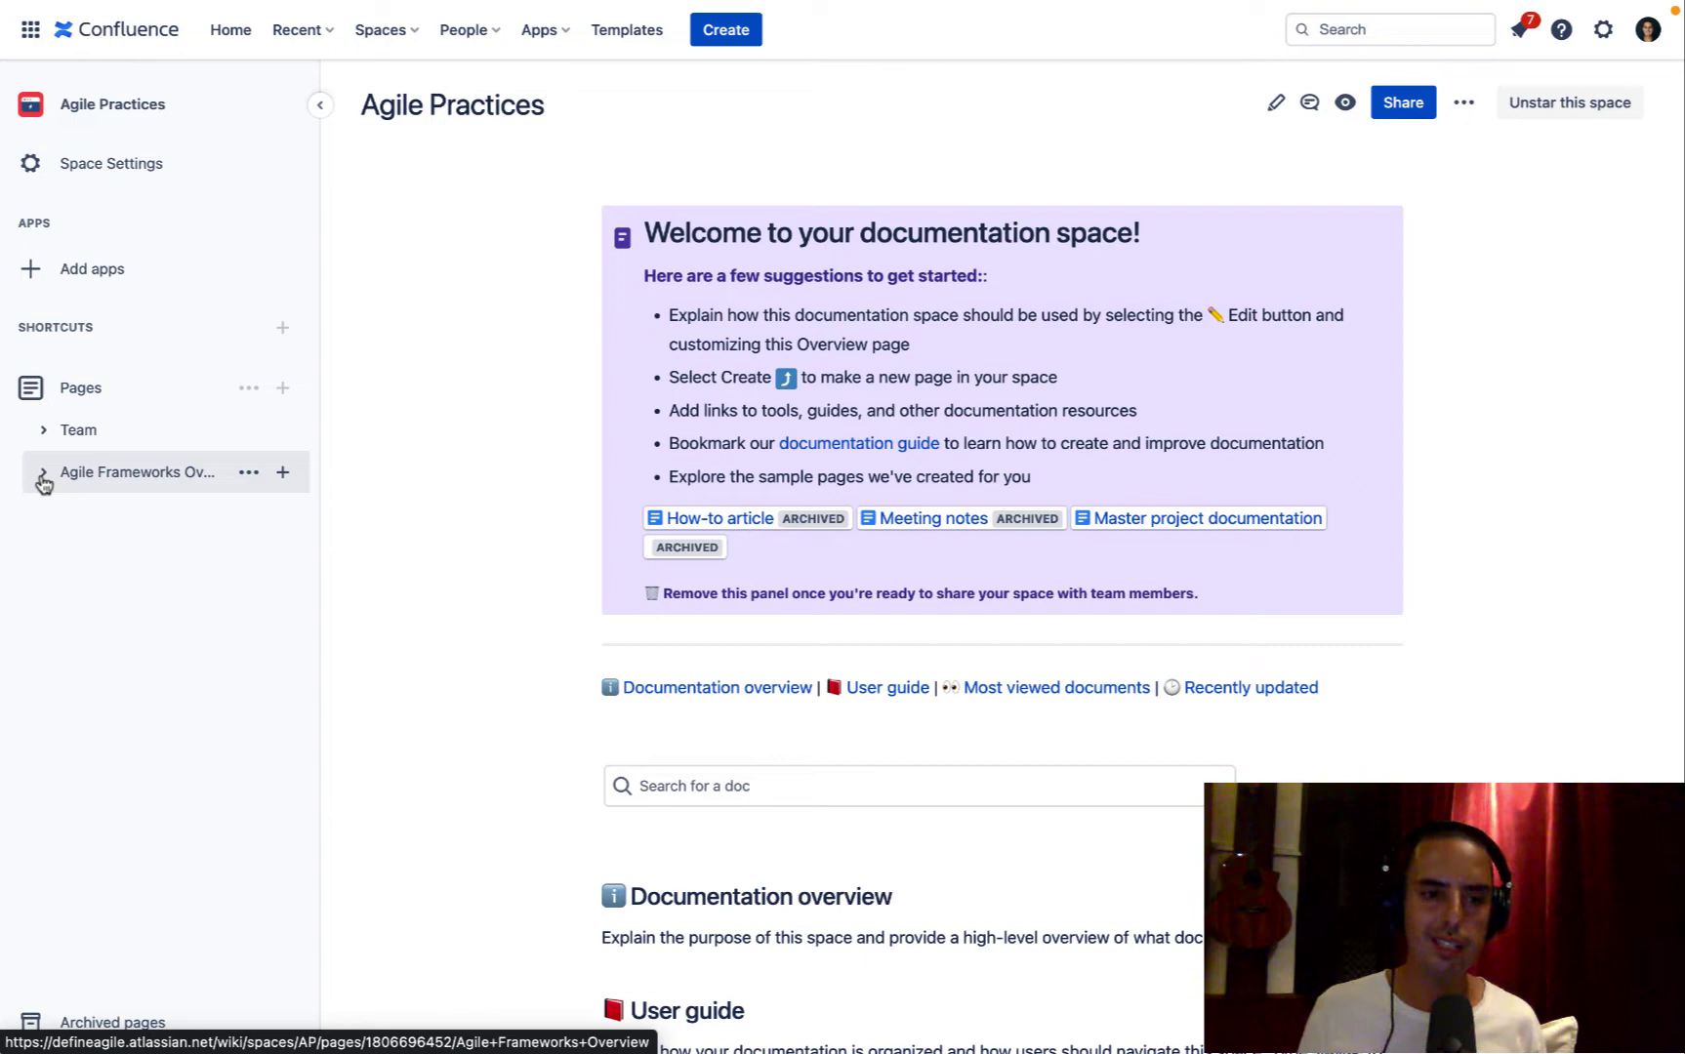
pyautogui.click(43, 473)
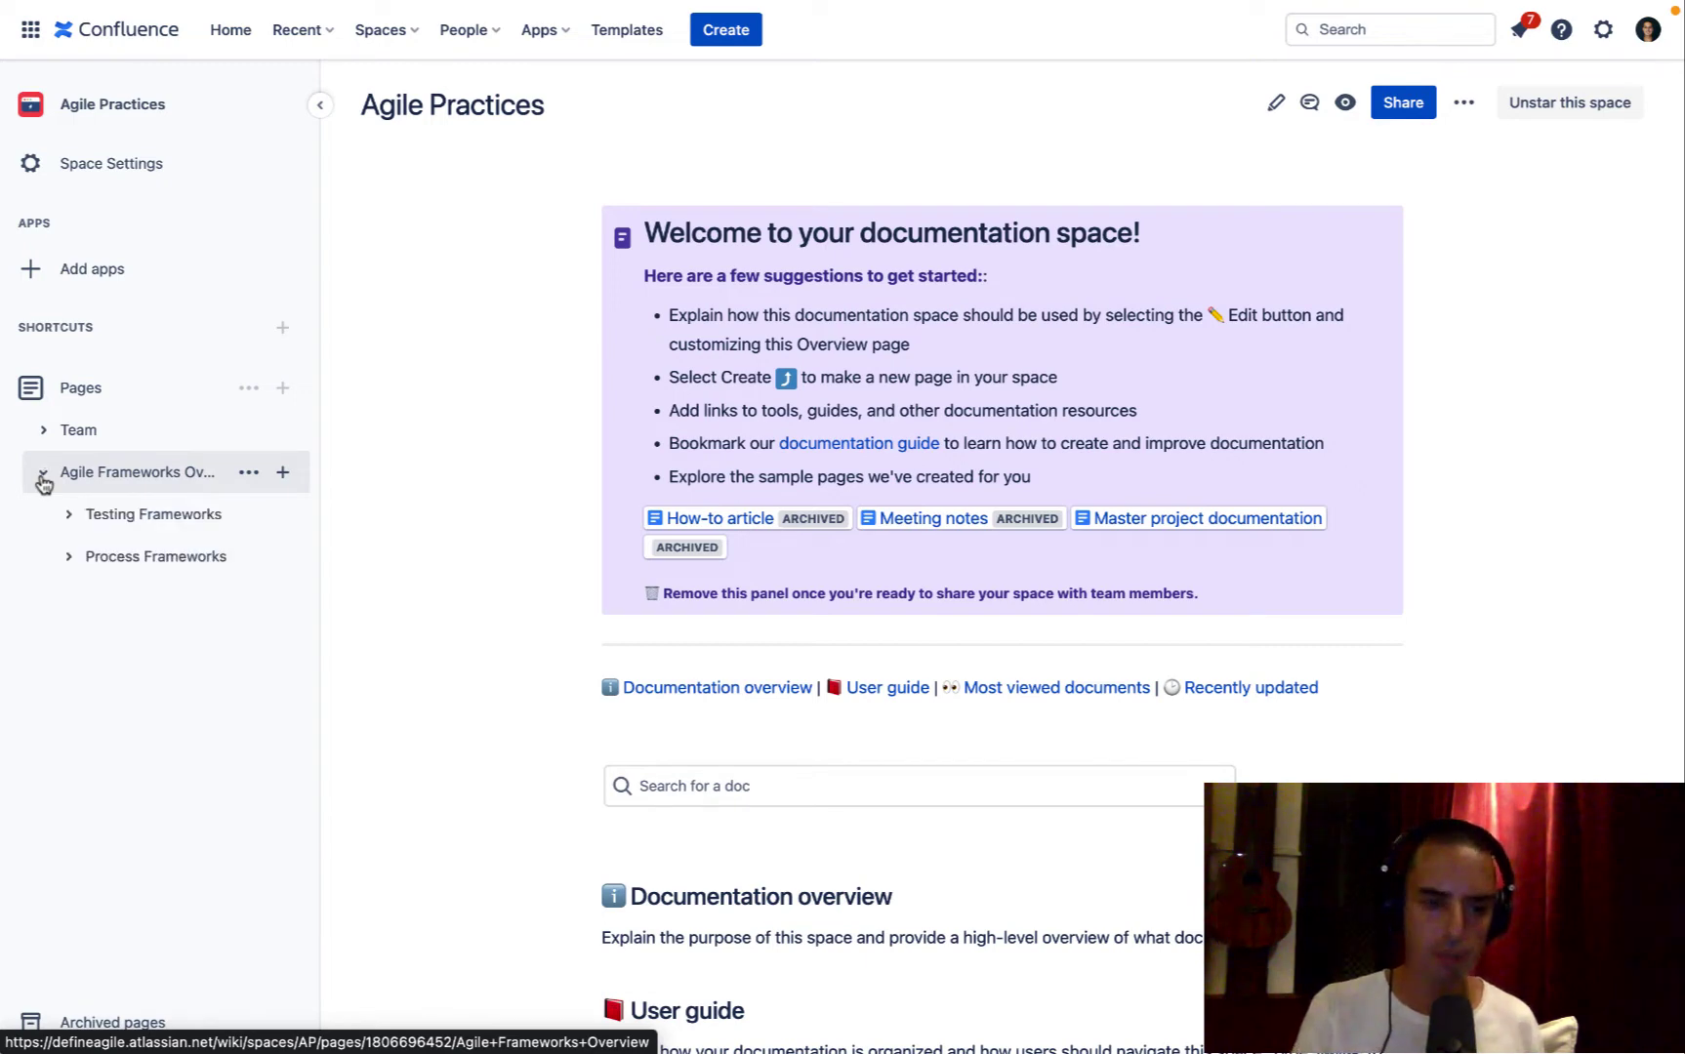
pyautogui.click(43, 473)
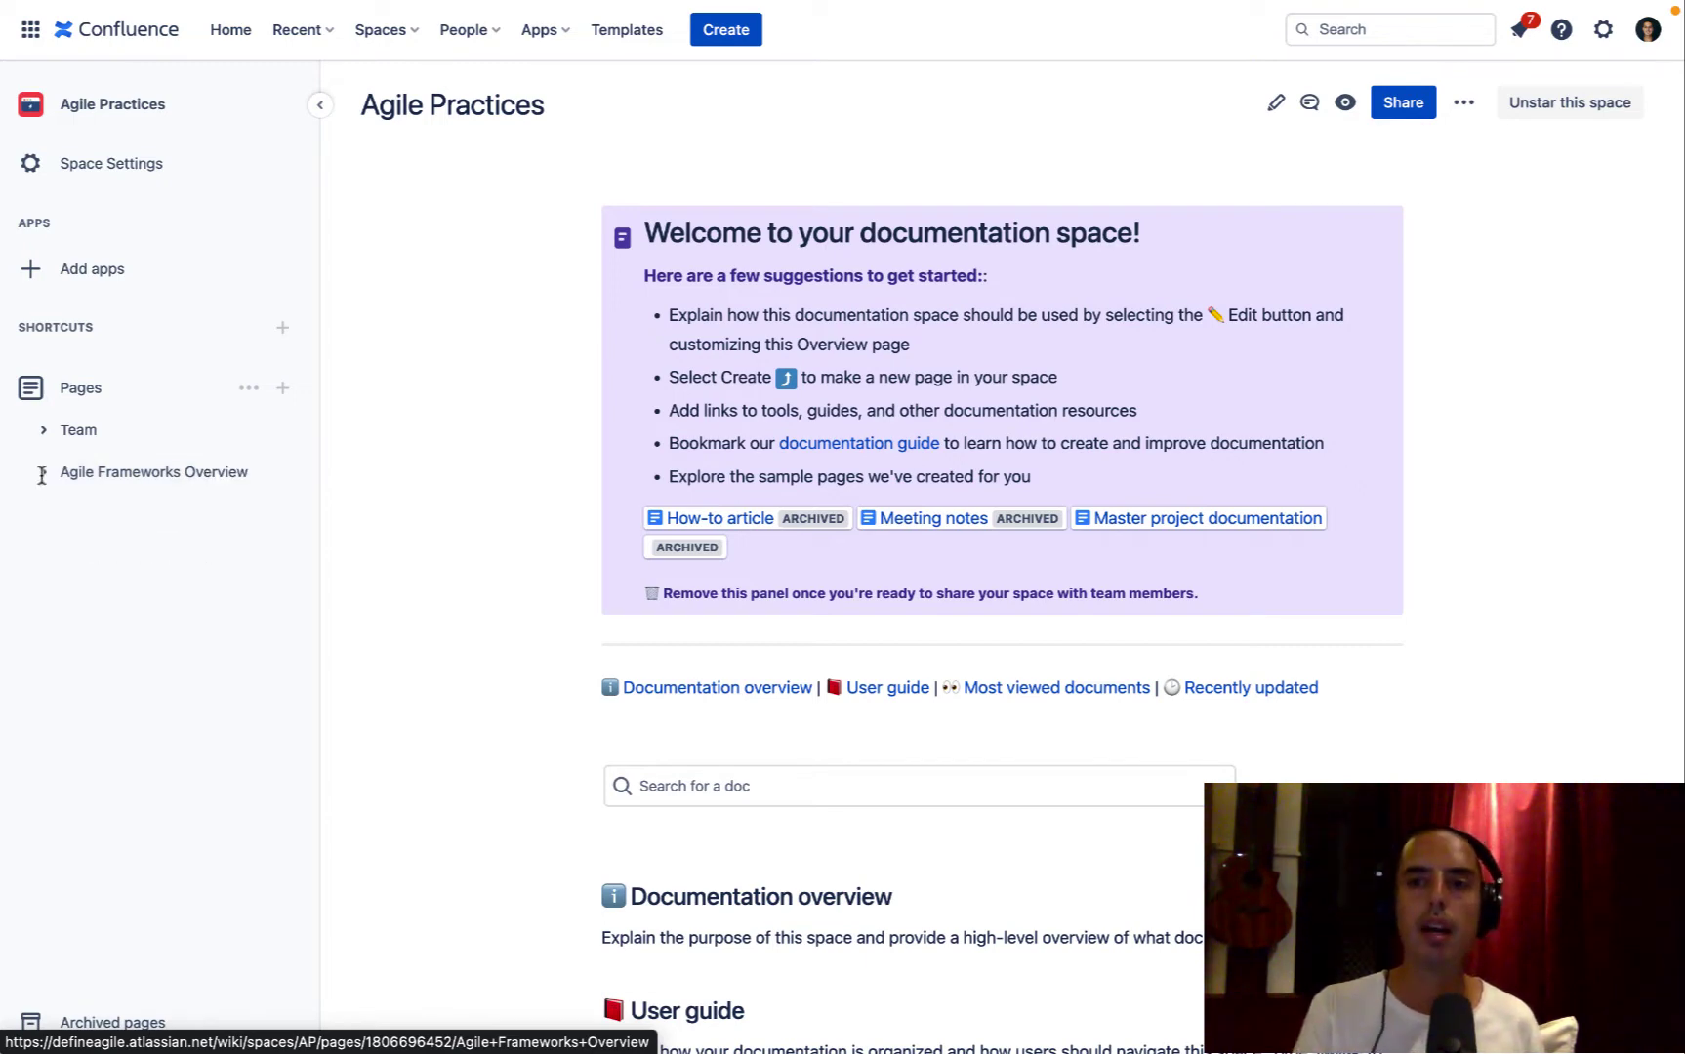
pyautogui.click(1274, 107)
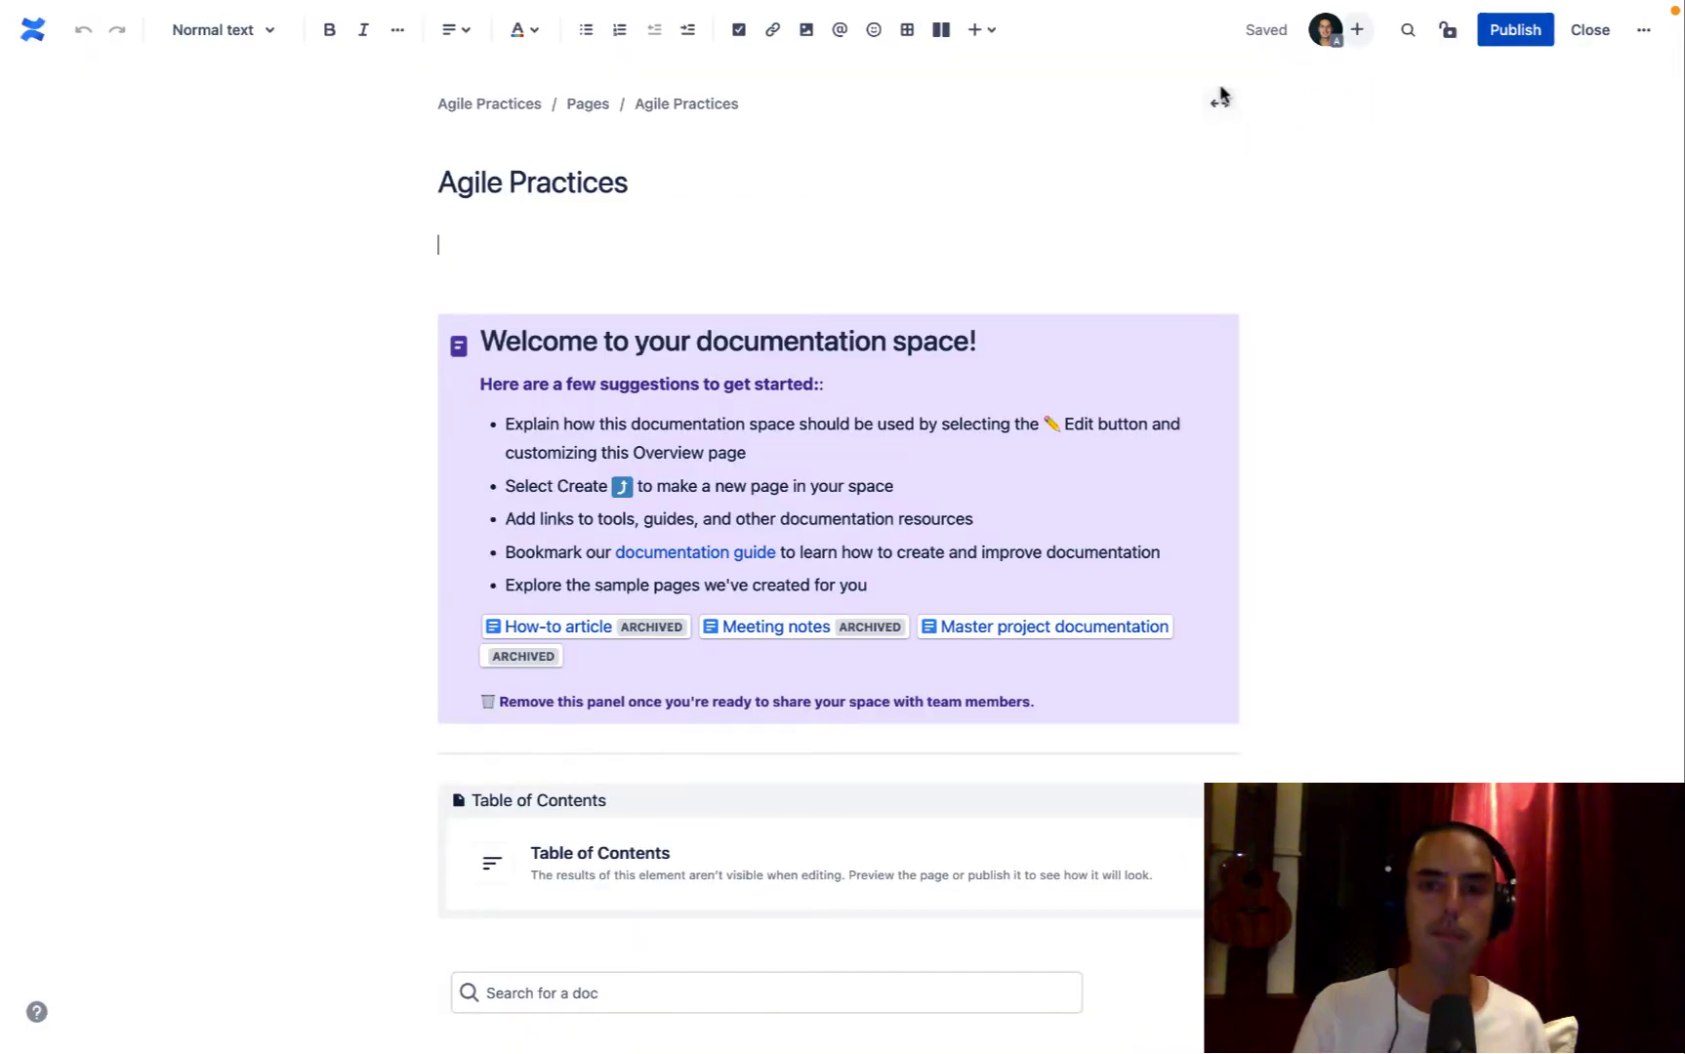
# Step: Insert the Process Map for Confluence macro, found by searching 'proce', at the page top
pyautogui.click(982, 31)
pyautogui.write('proce')
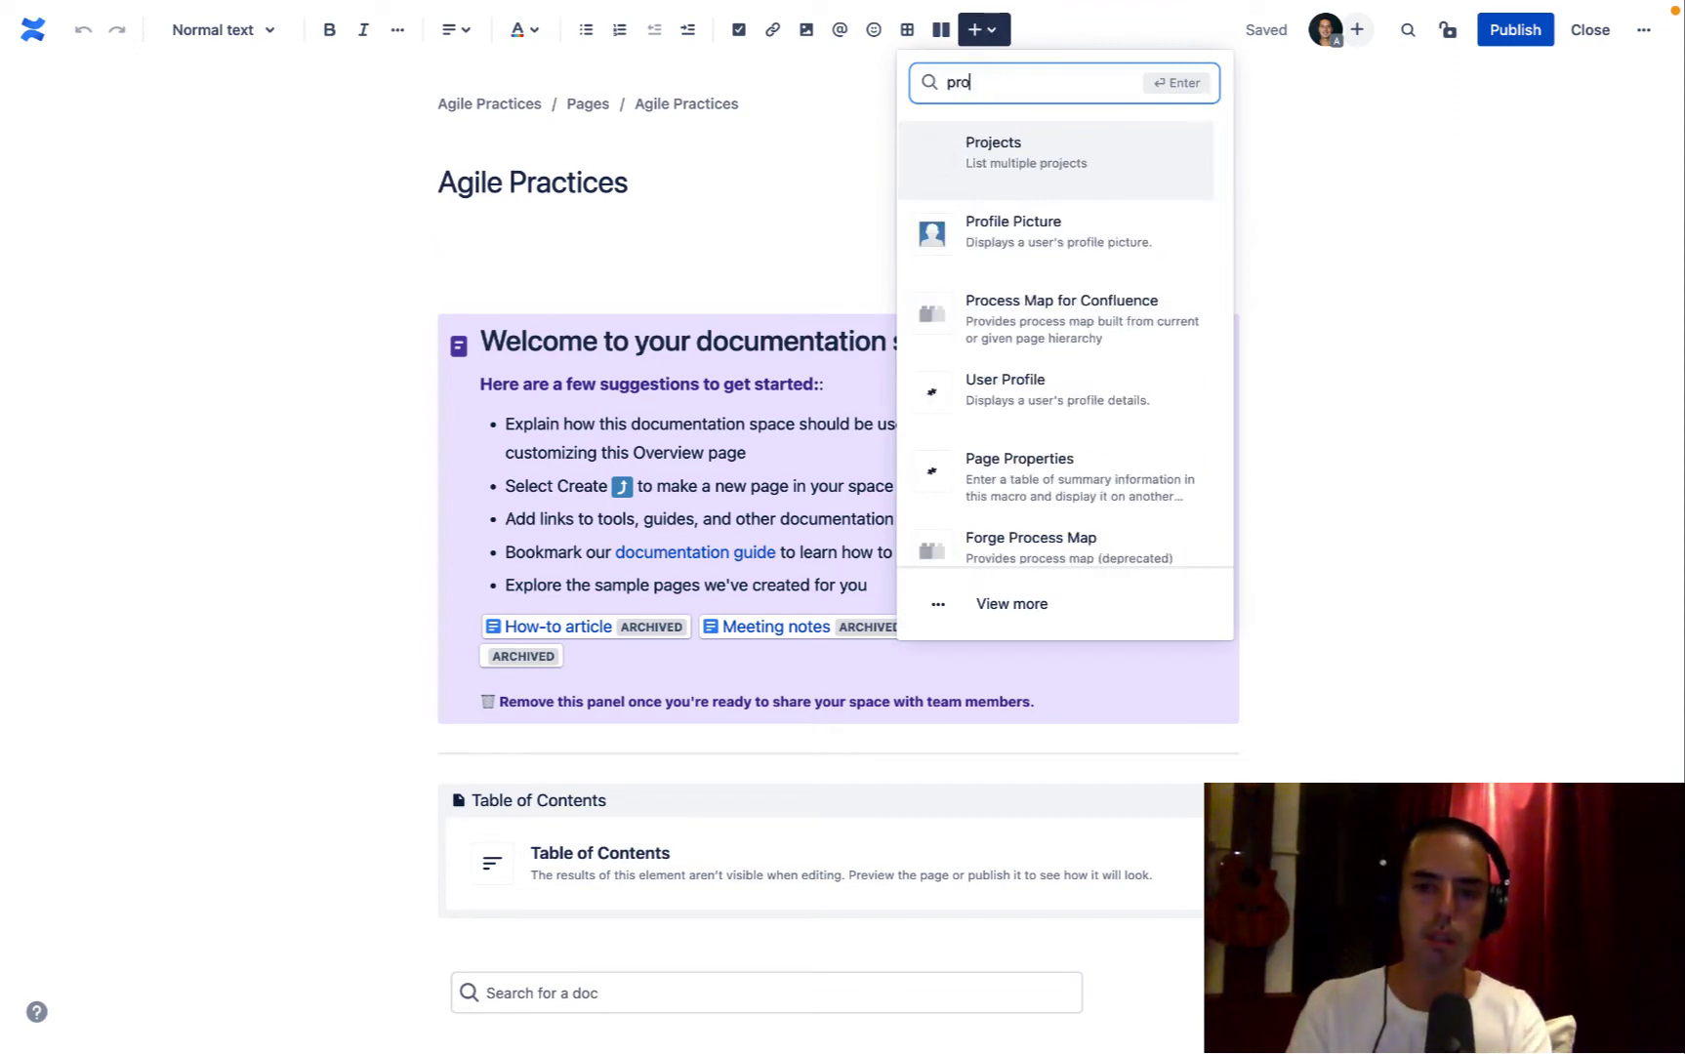
pyautogui.click(1024, 153)
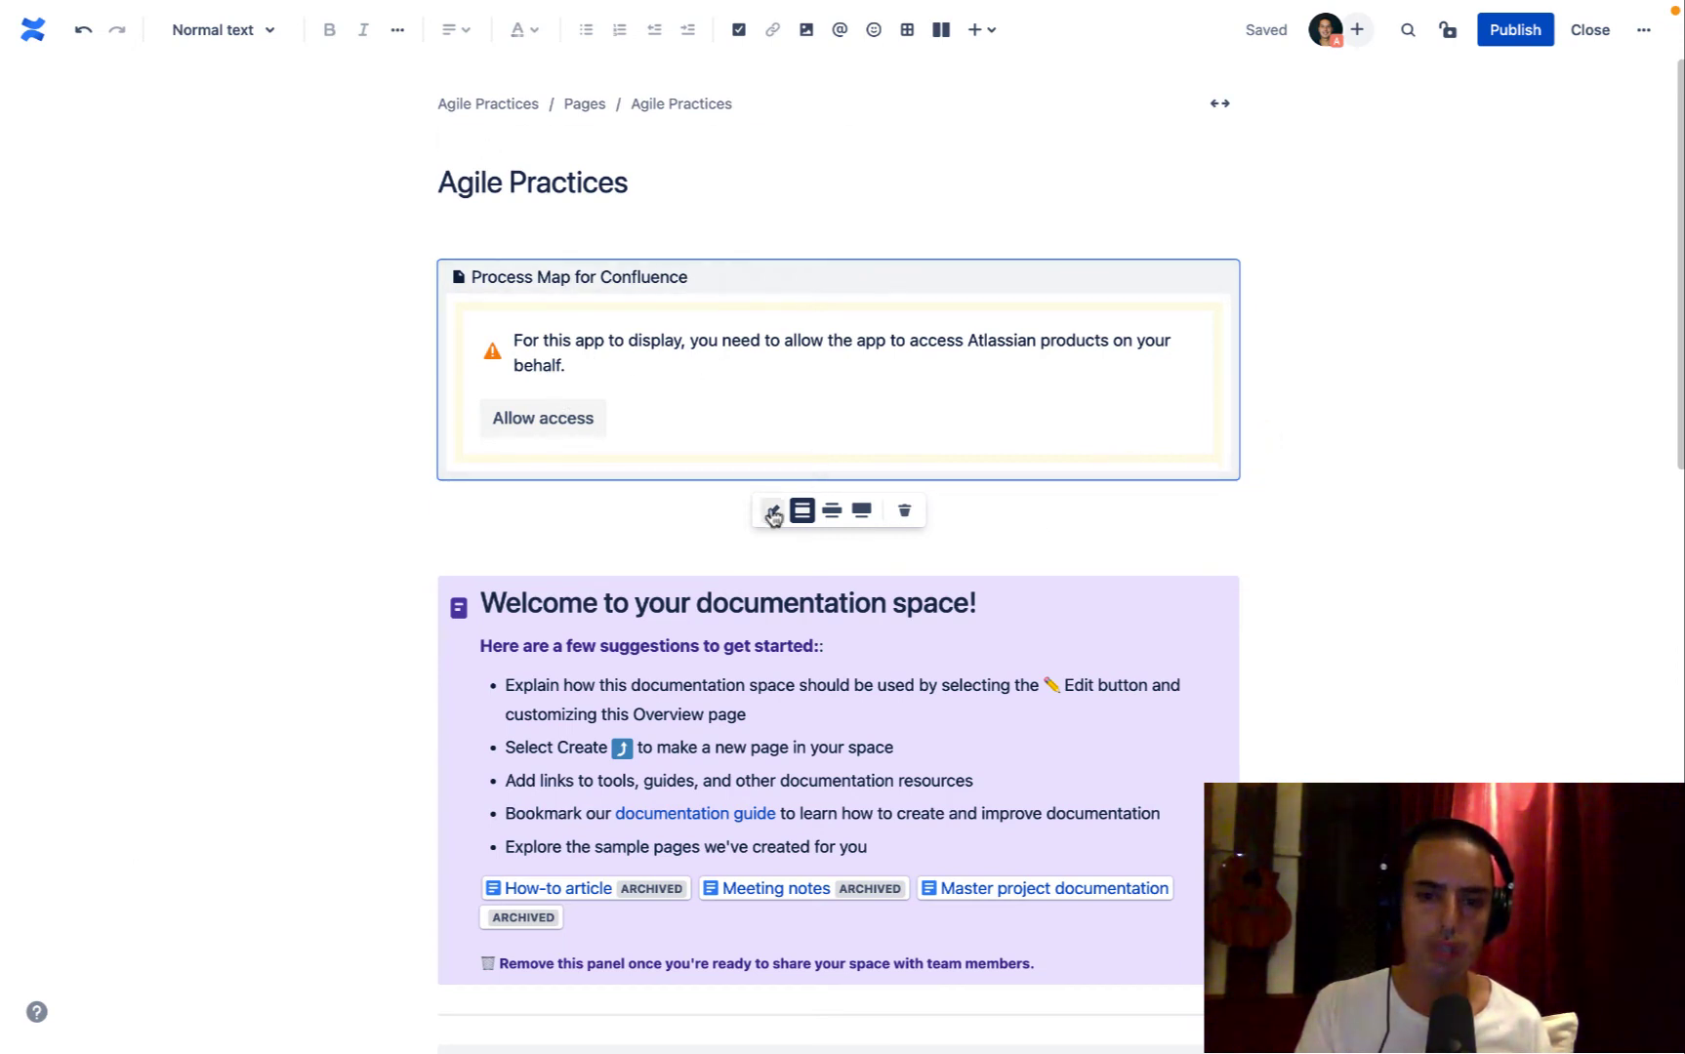
# Step: Publish the Agile Practices page and accept the forge-process-map access consent
pyautogui.click(1519, 33)
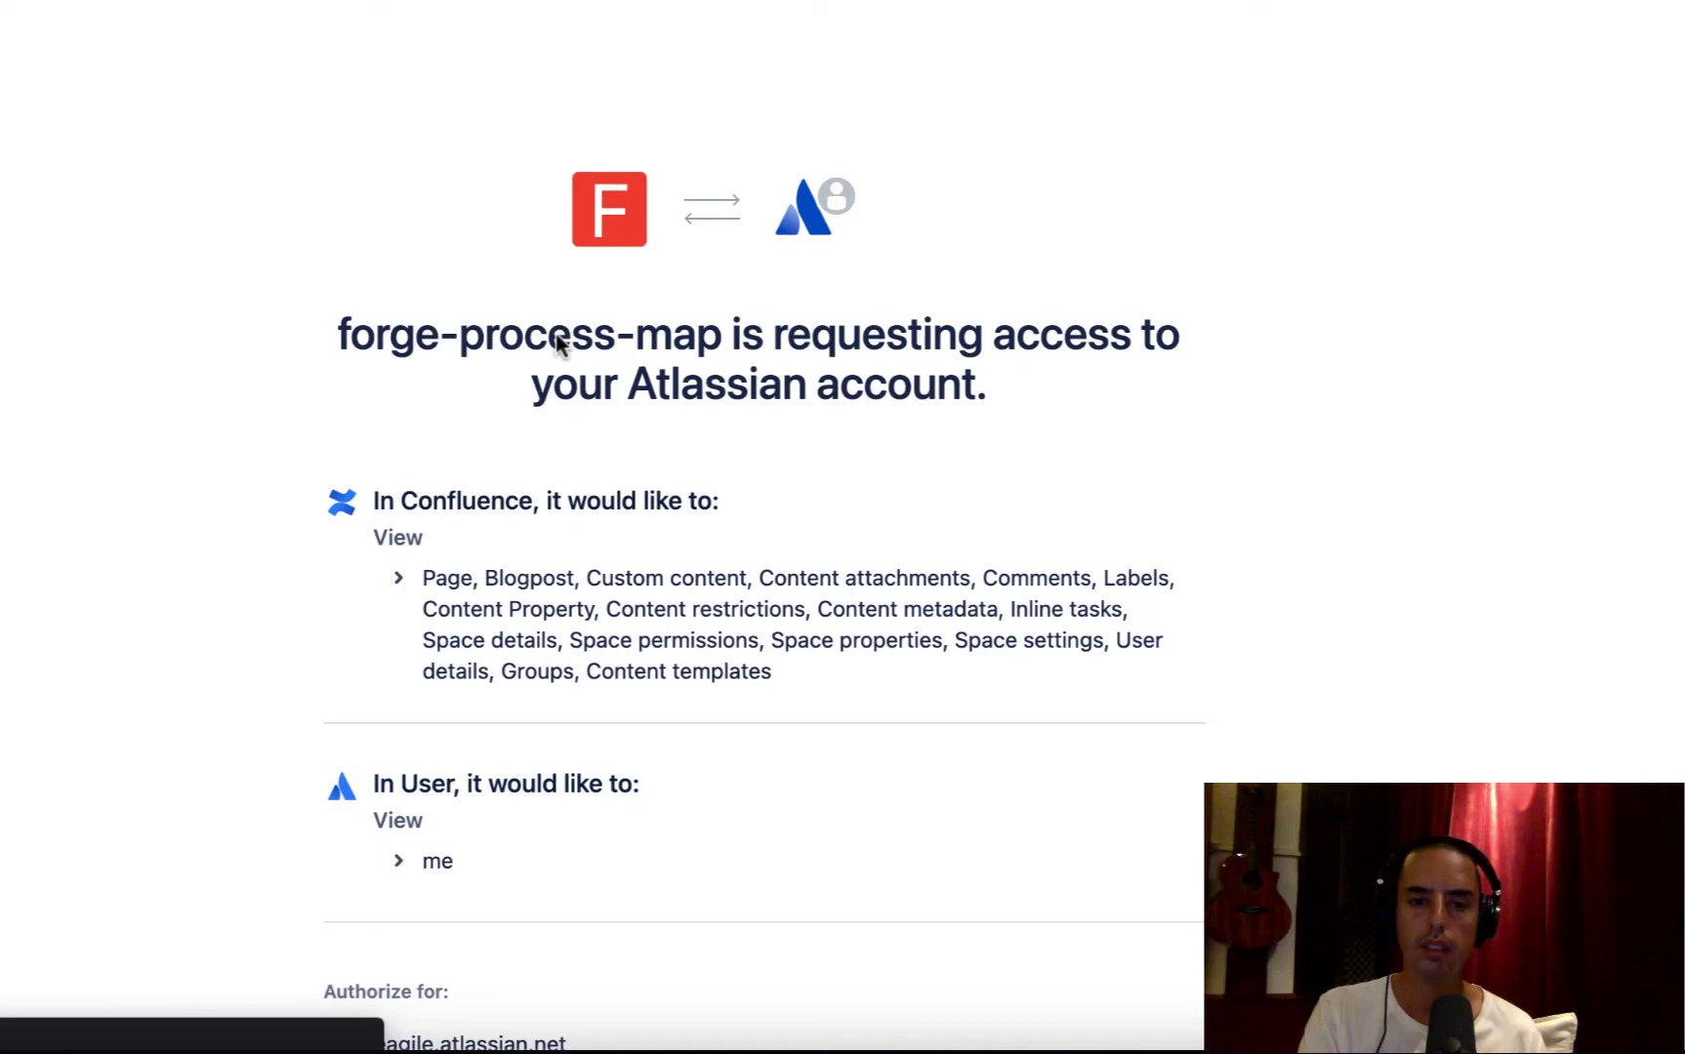
pyautogui.scroll(-3, 557, 339)
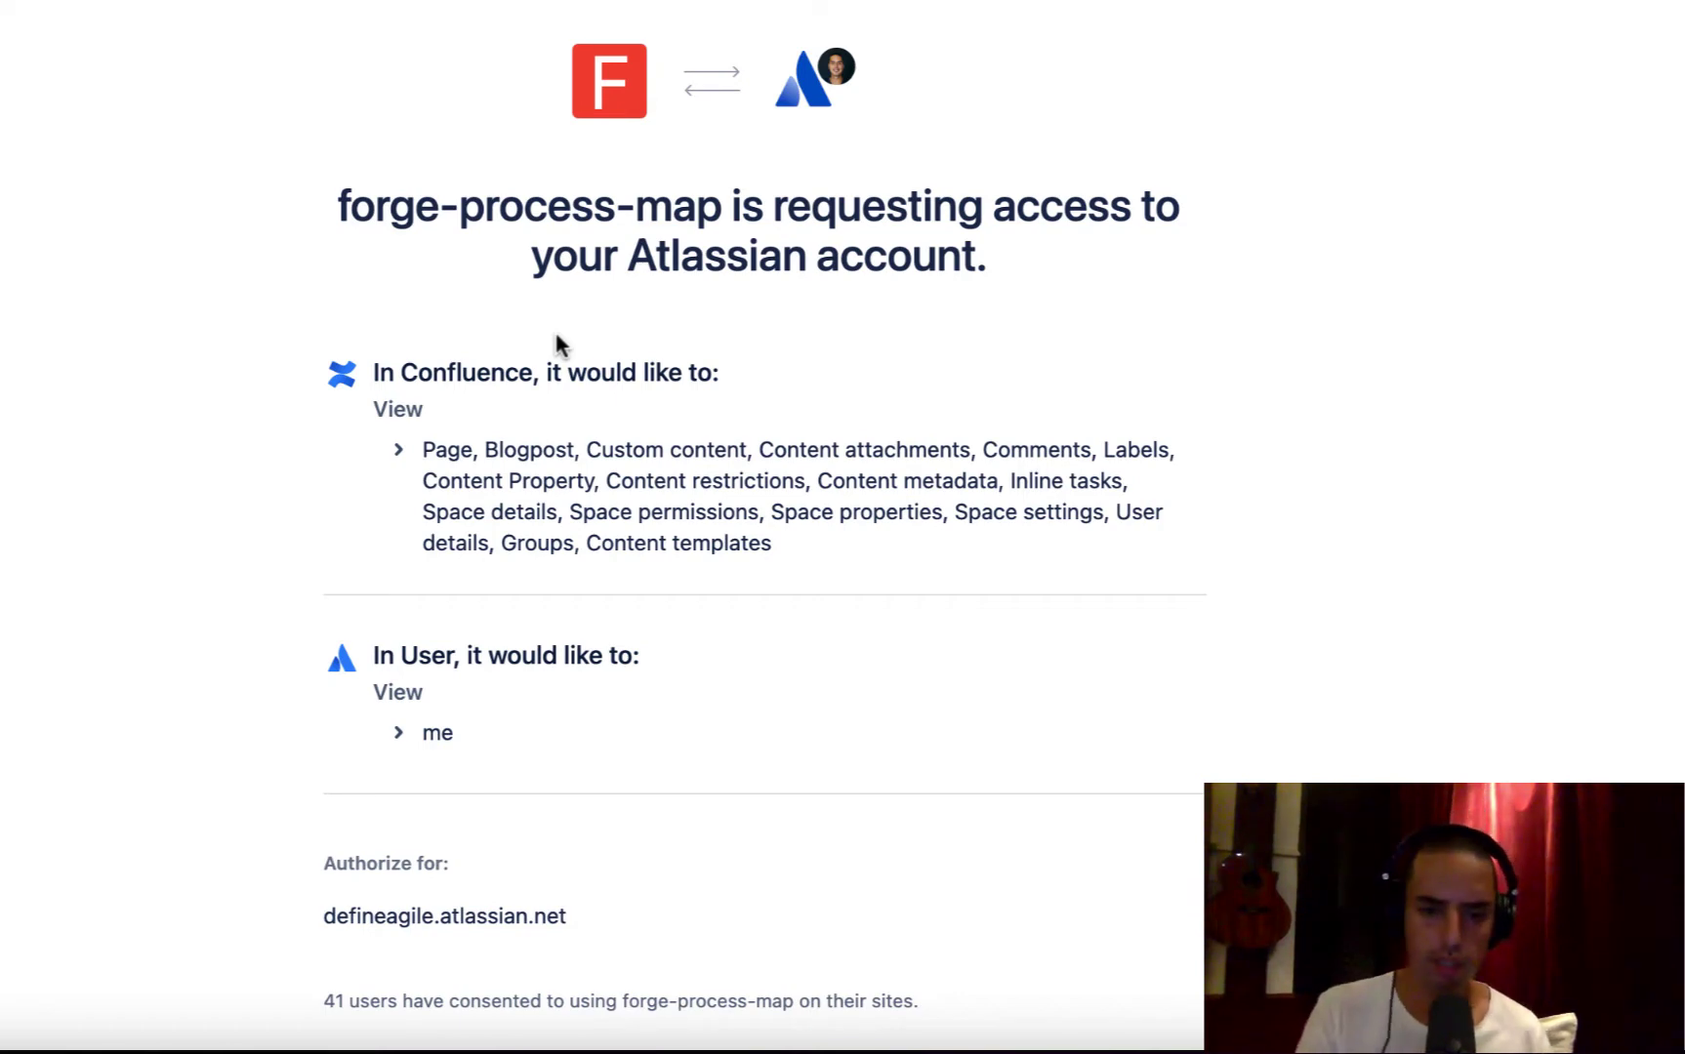
pyautogui.scroll(-3, 554, 329)
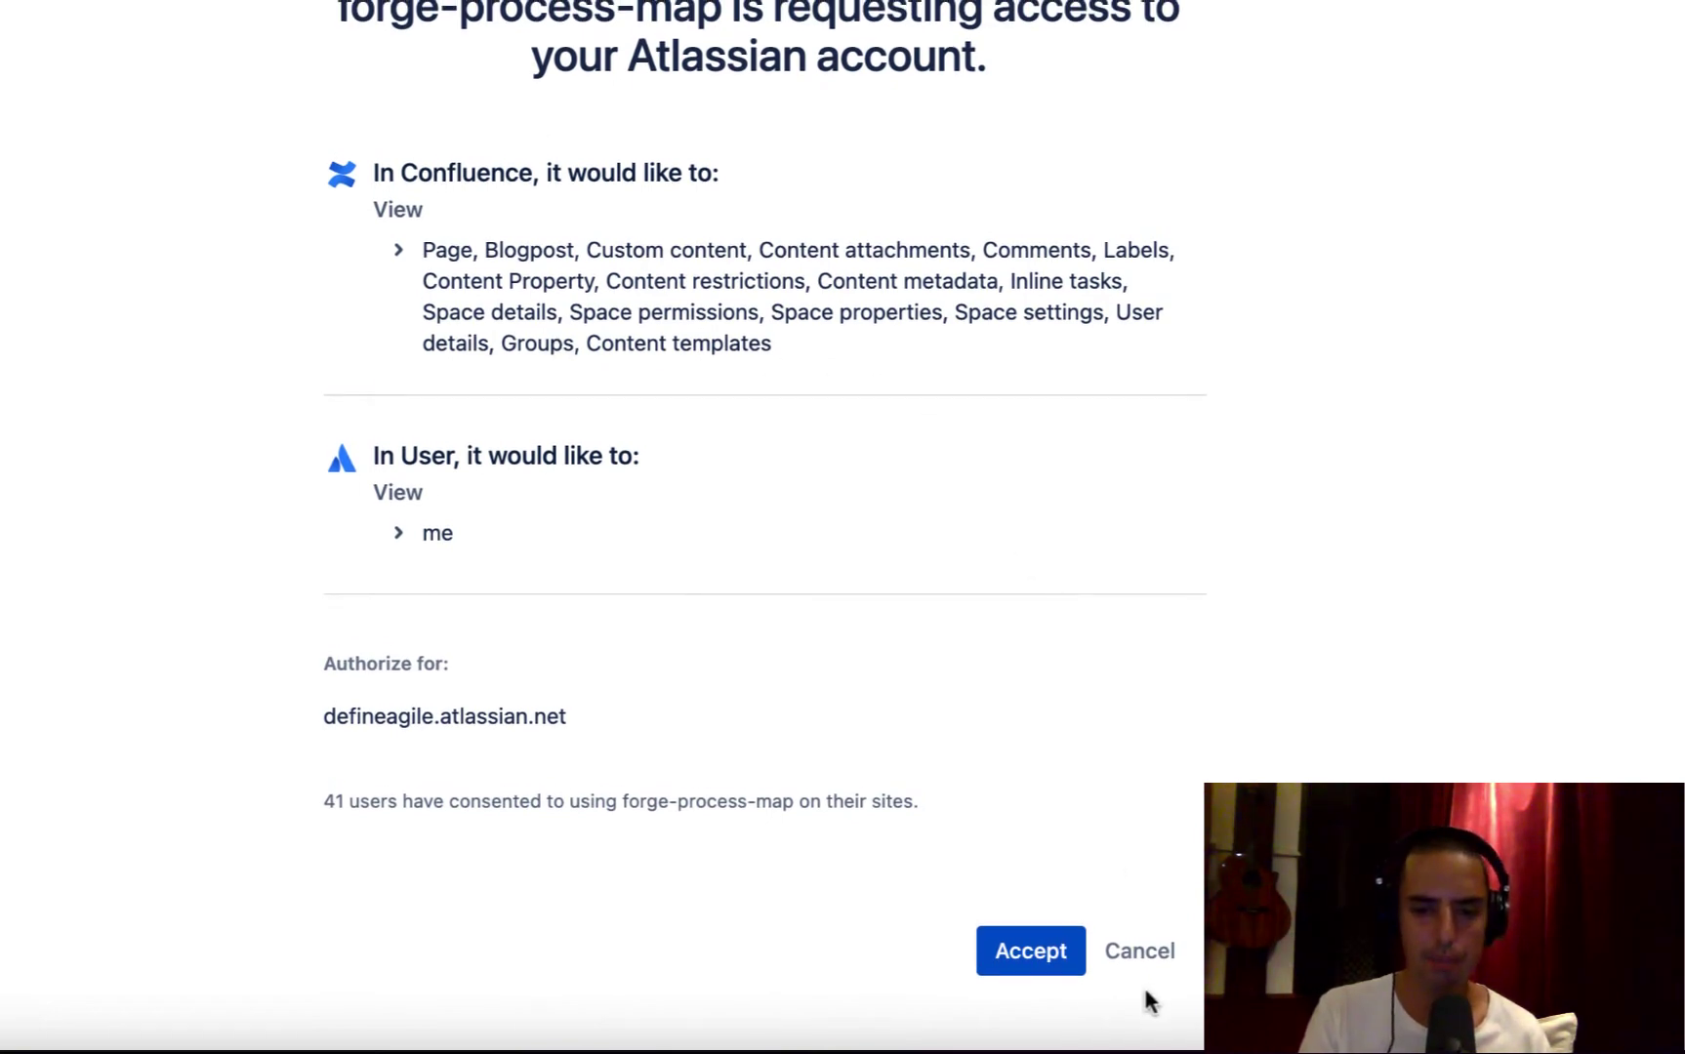
pyautogui.click(1036, 962)
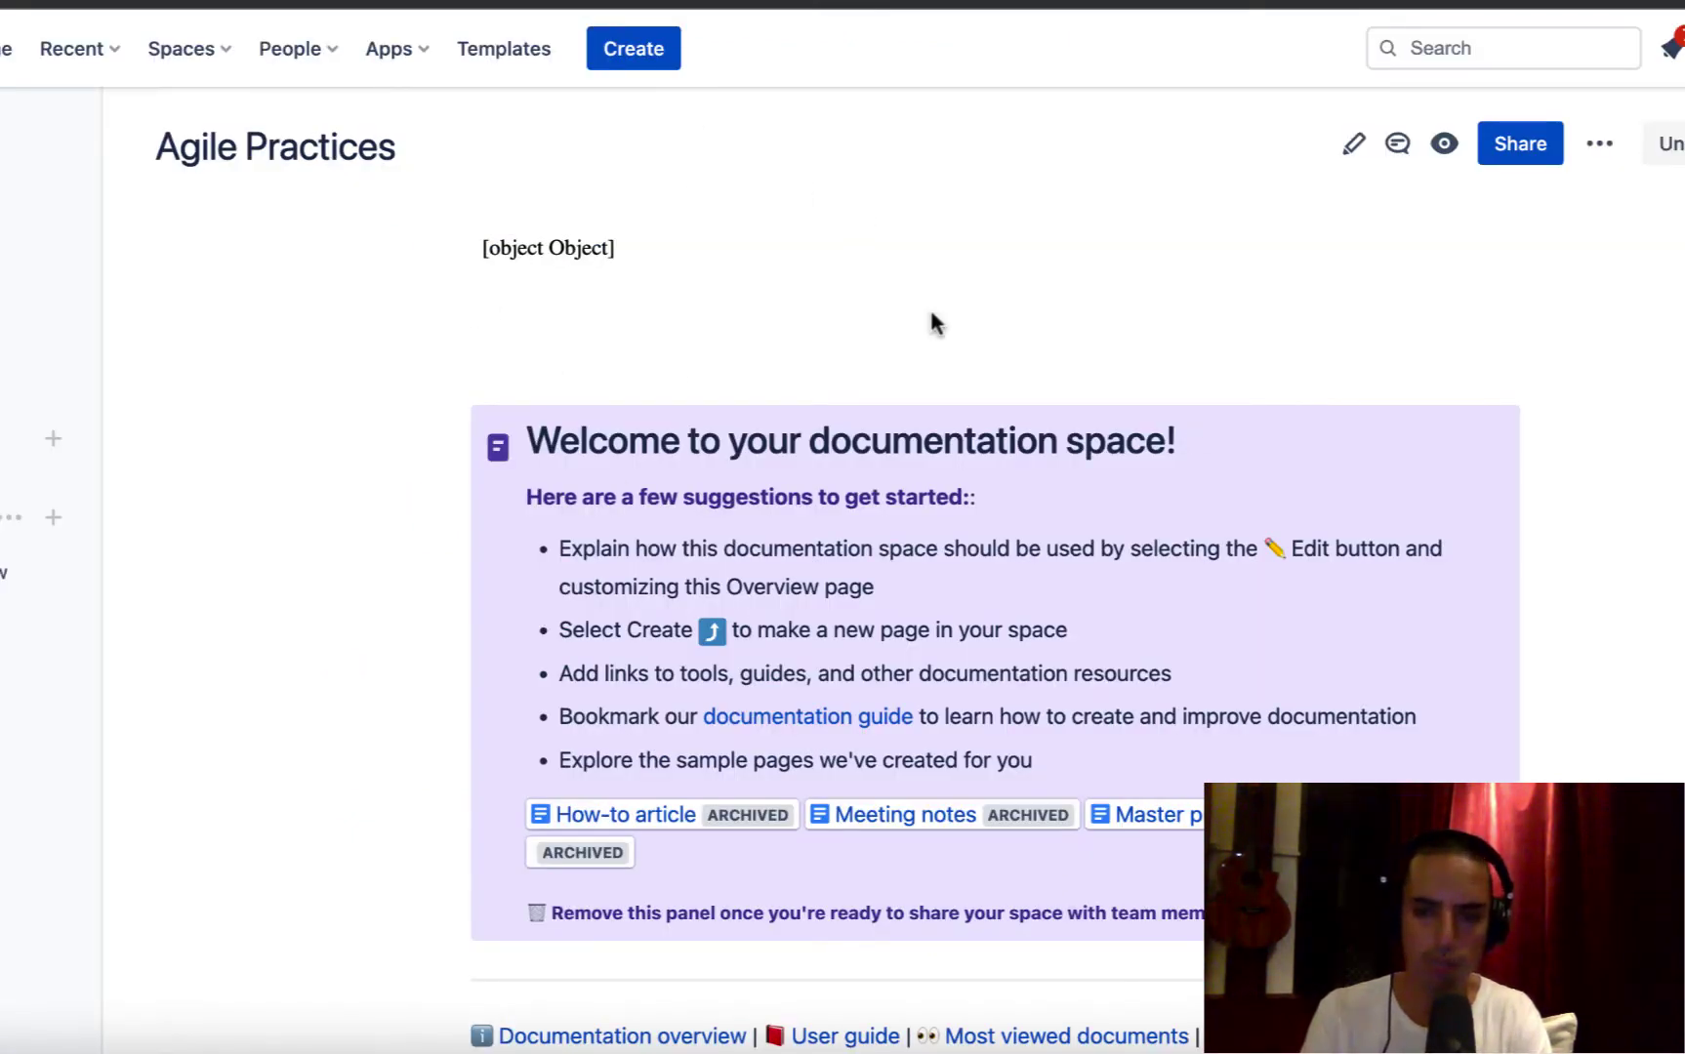
# Step: Edit the page and set the process map macro's Color theme to 'custom below'
pyautogui.click(1354, 144)
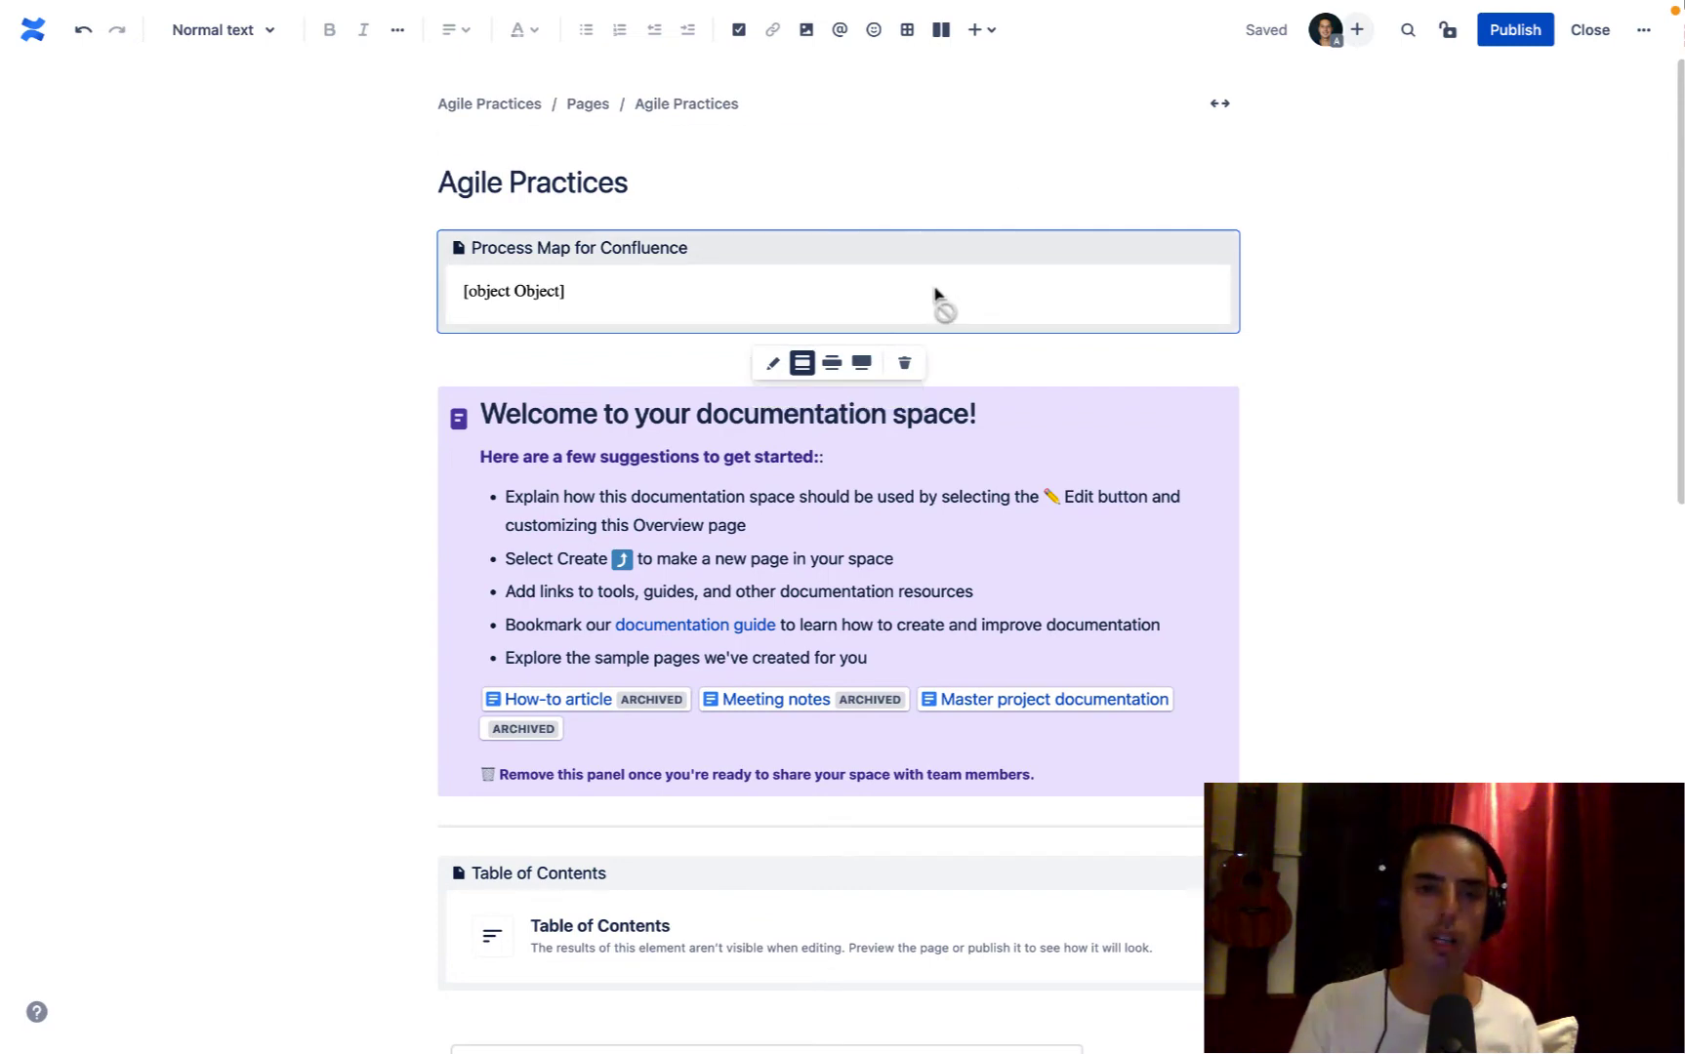
pyautogui.click(775, 366)
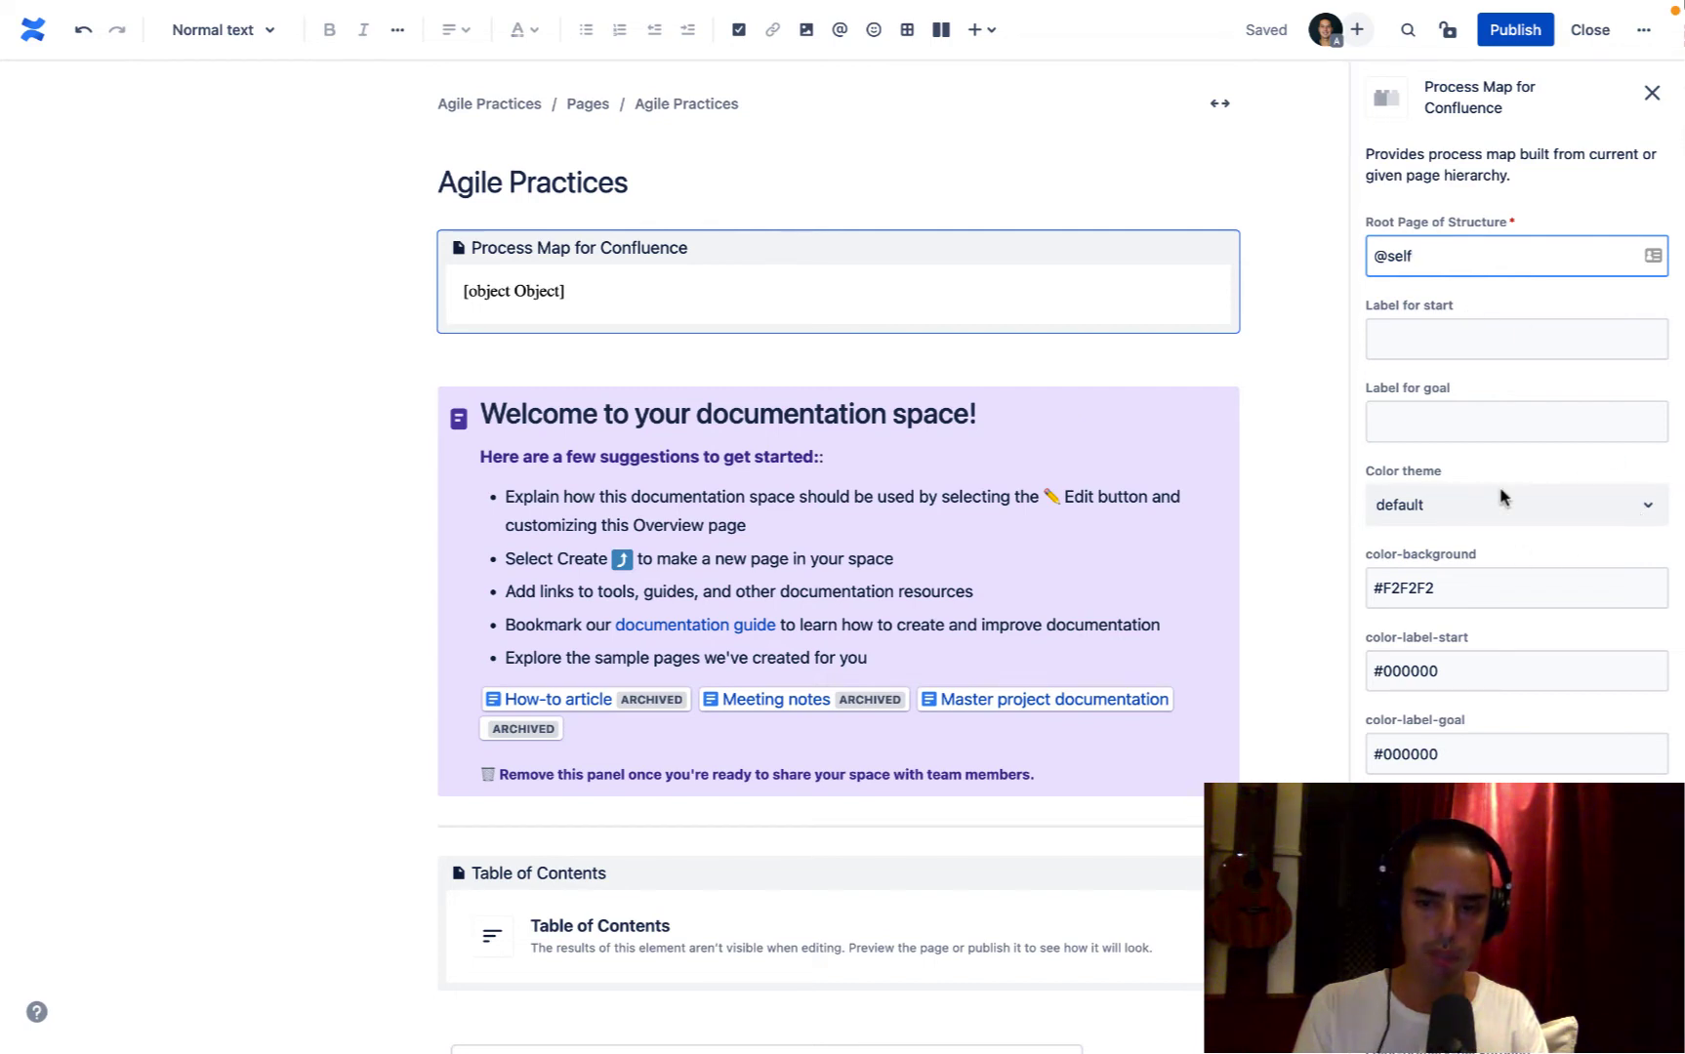
pyautogui.scroll(-1, 1441, 343)
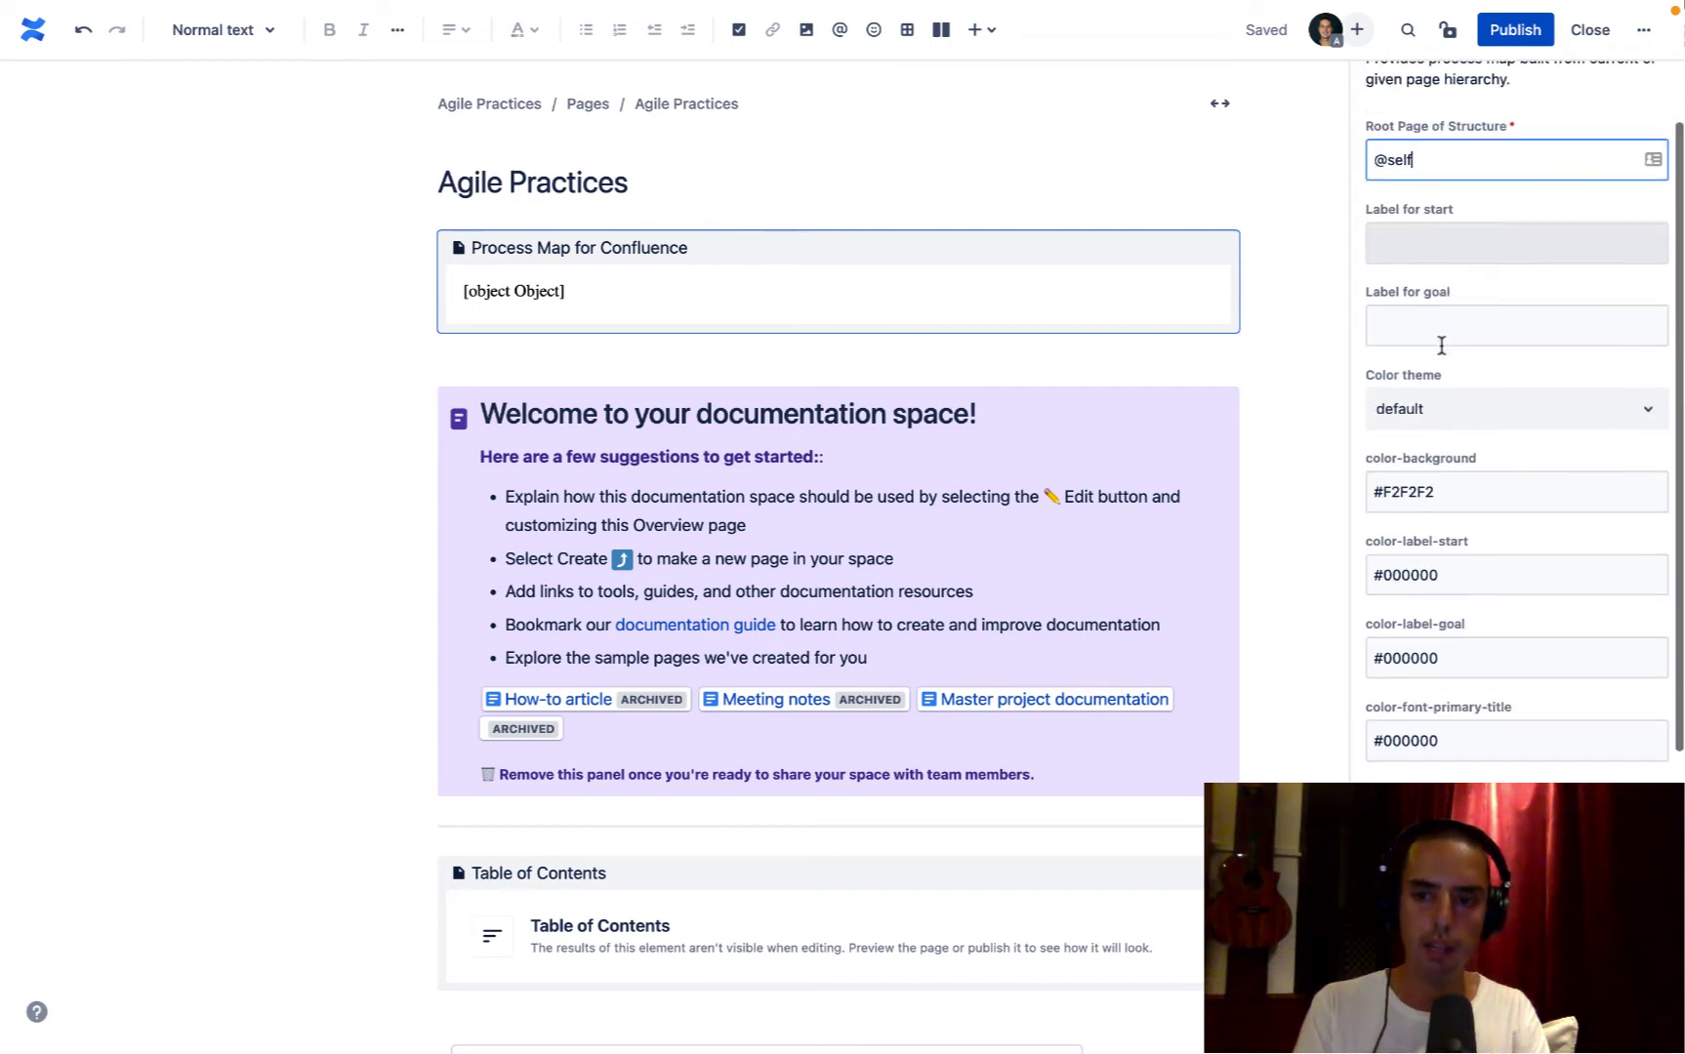
pyautogui.click(1482, 424)
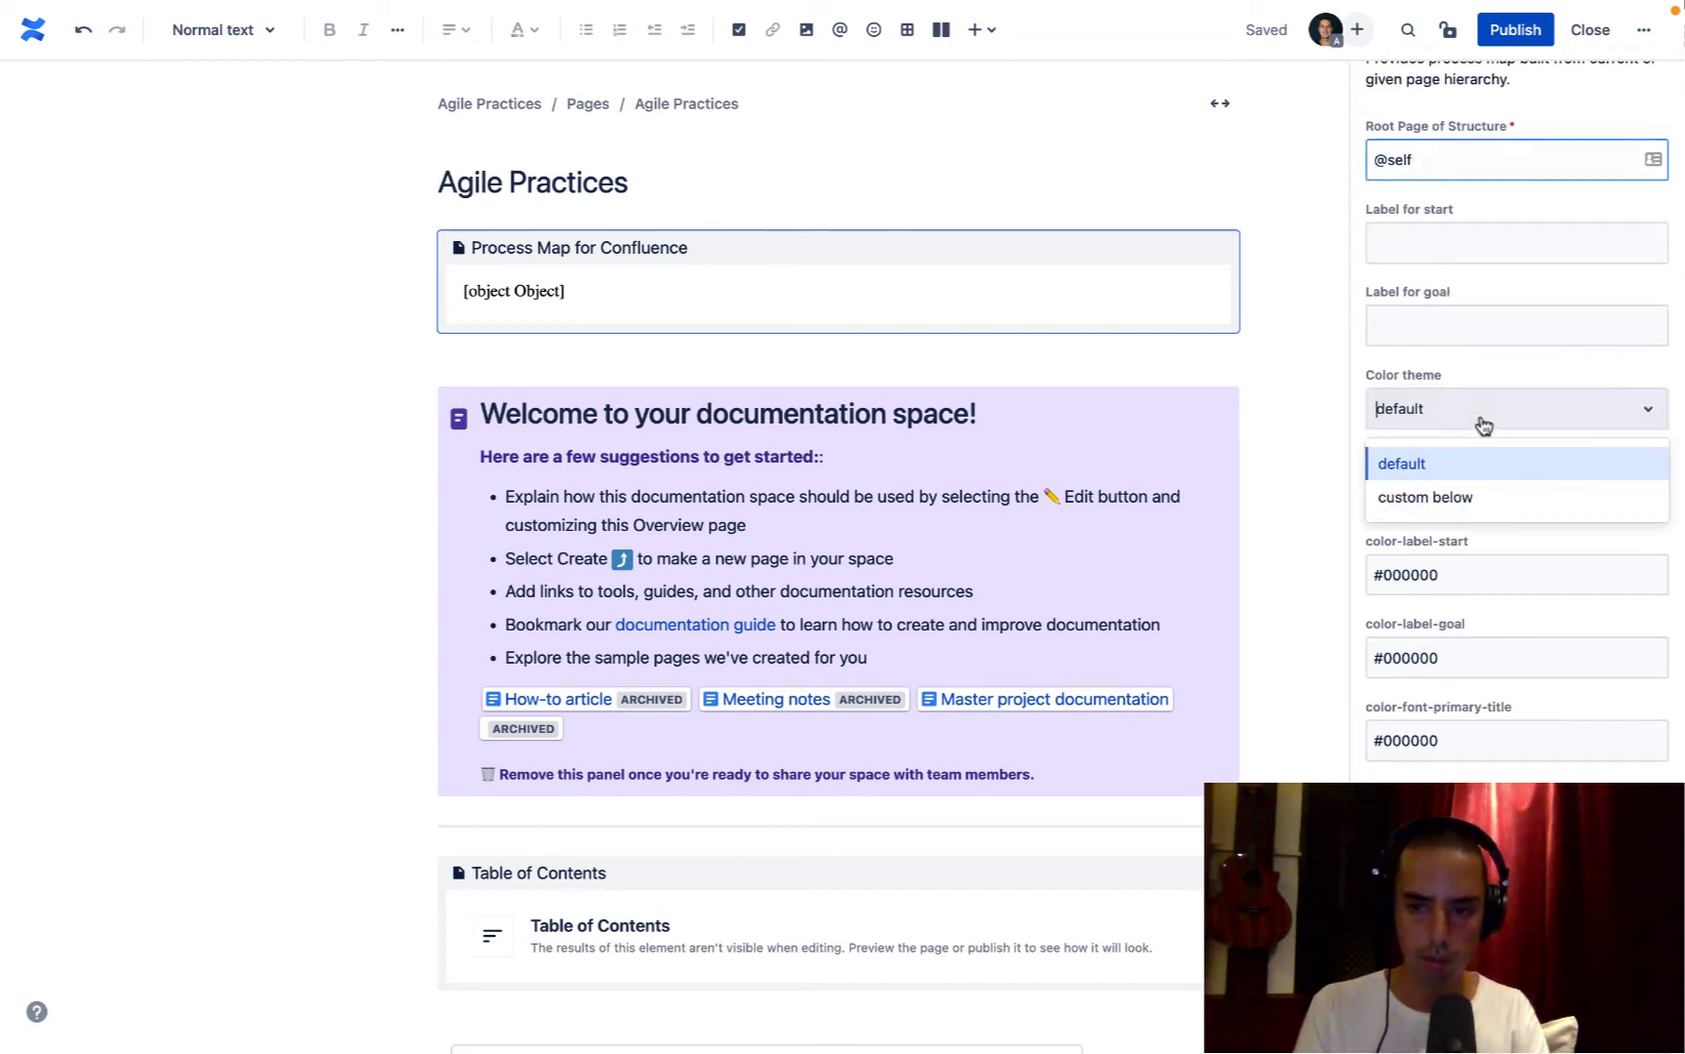
pyautogui.click(1470, 497)
# Step: Check the custom background colour and publish the Agile Practices page with the pink map
pyautogui.click(1467, 493)
pyautogui.scroll(-2, 1238, 229)
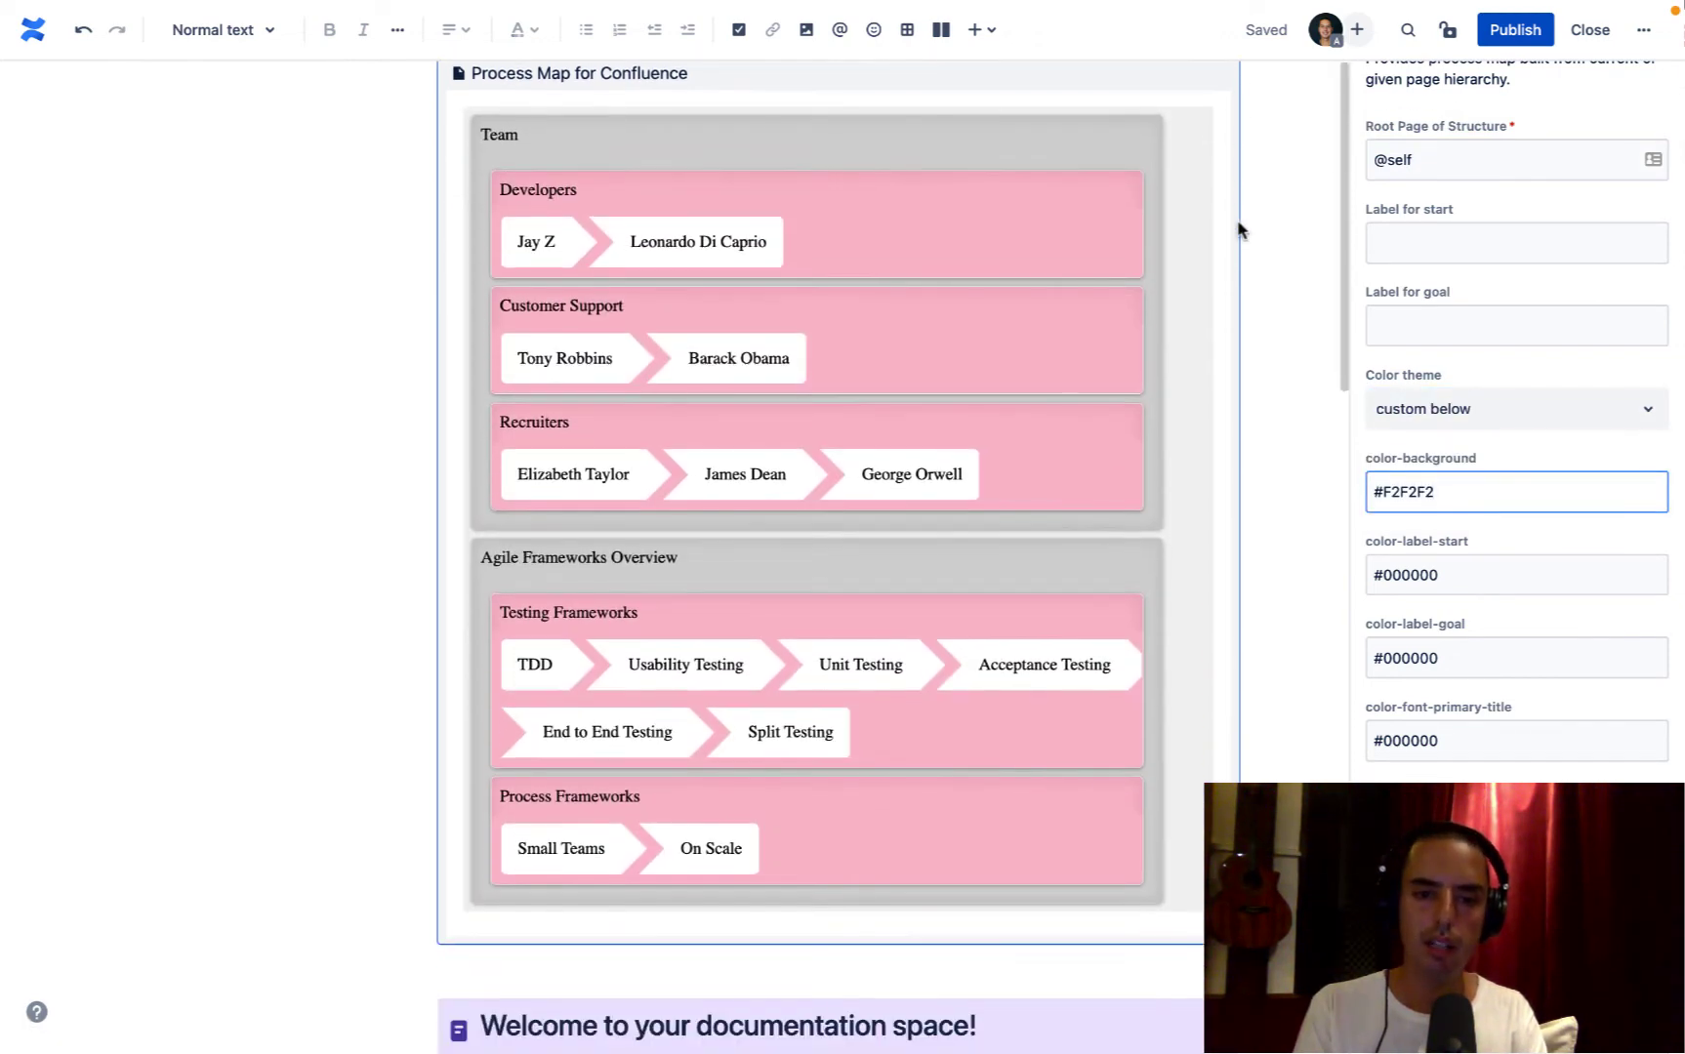
pyautogui.scroll(2, 1238, 230)
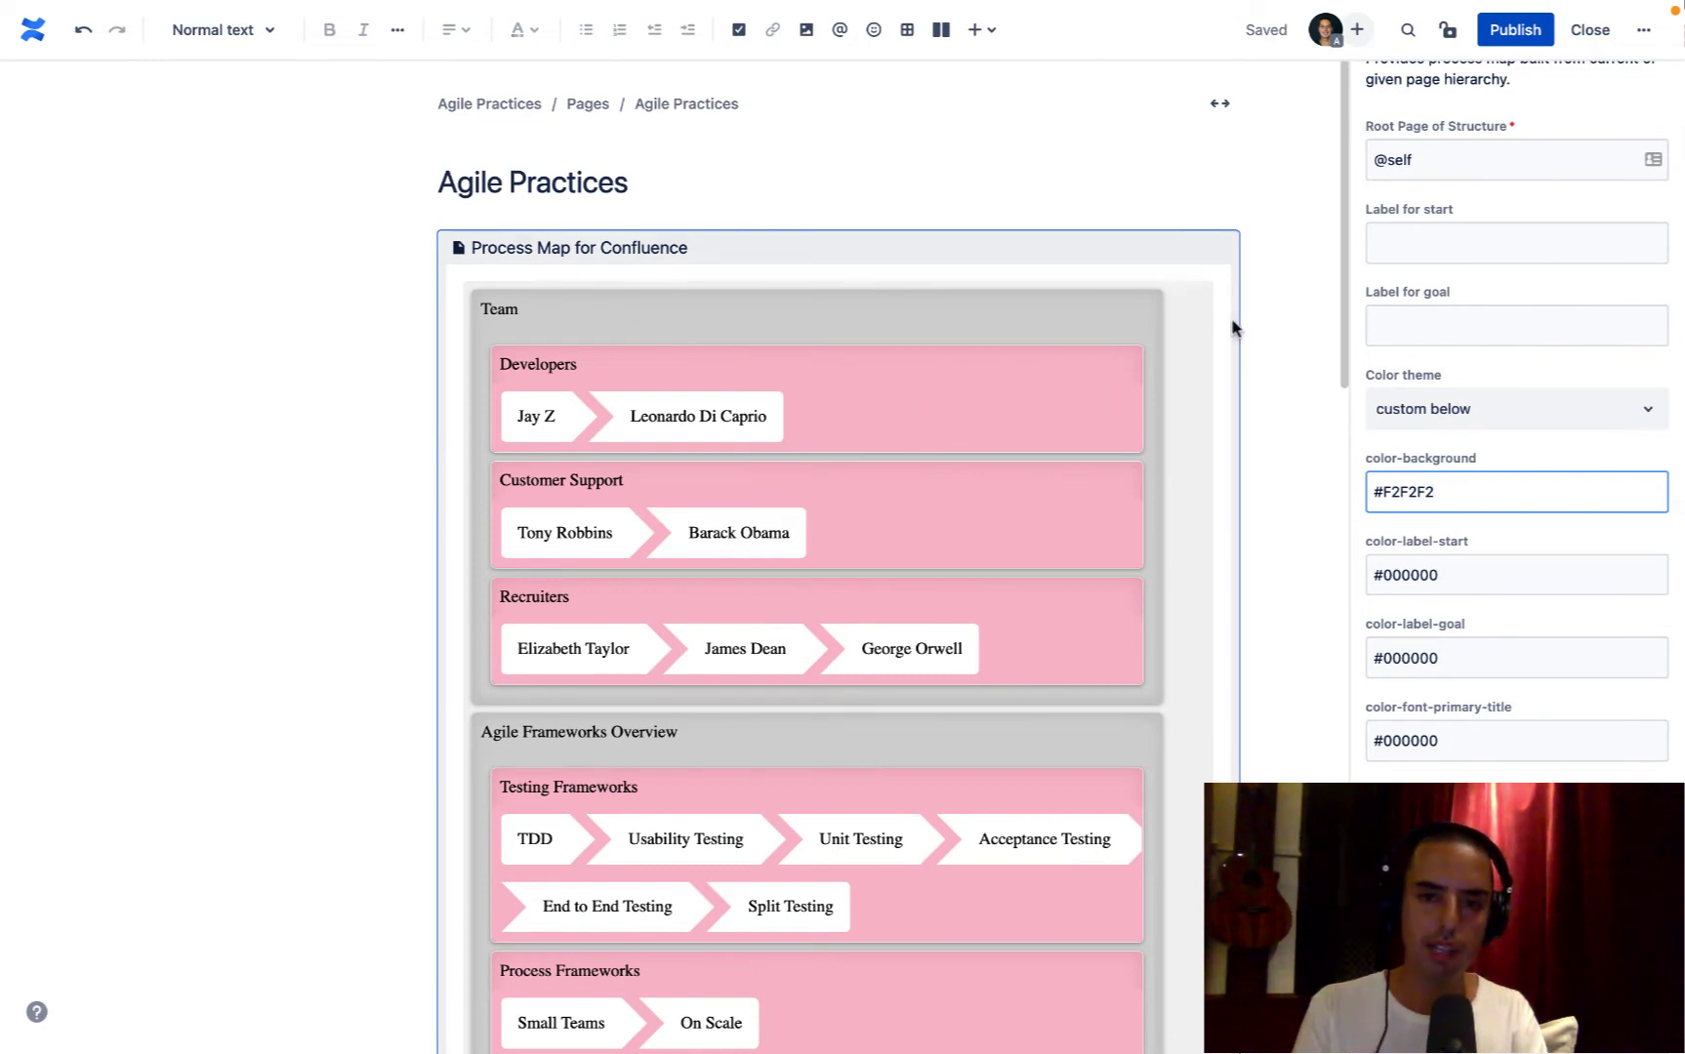
pyautogui.click(1511, 33)
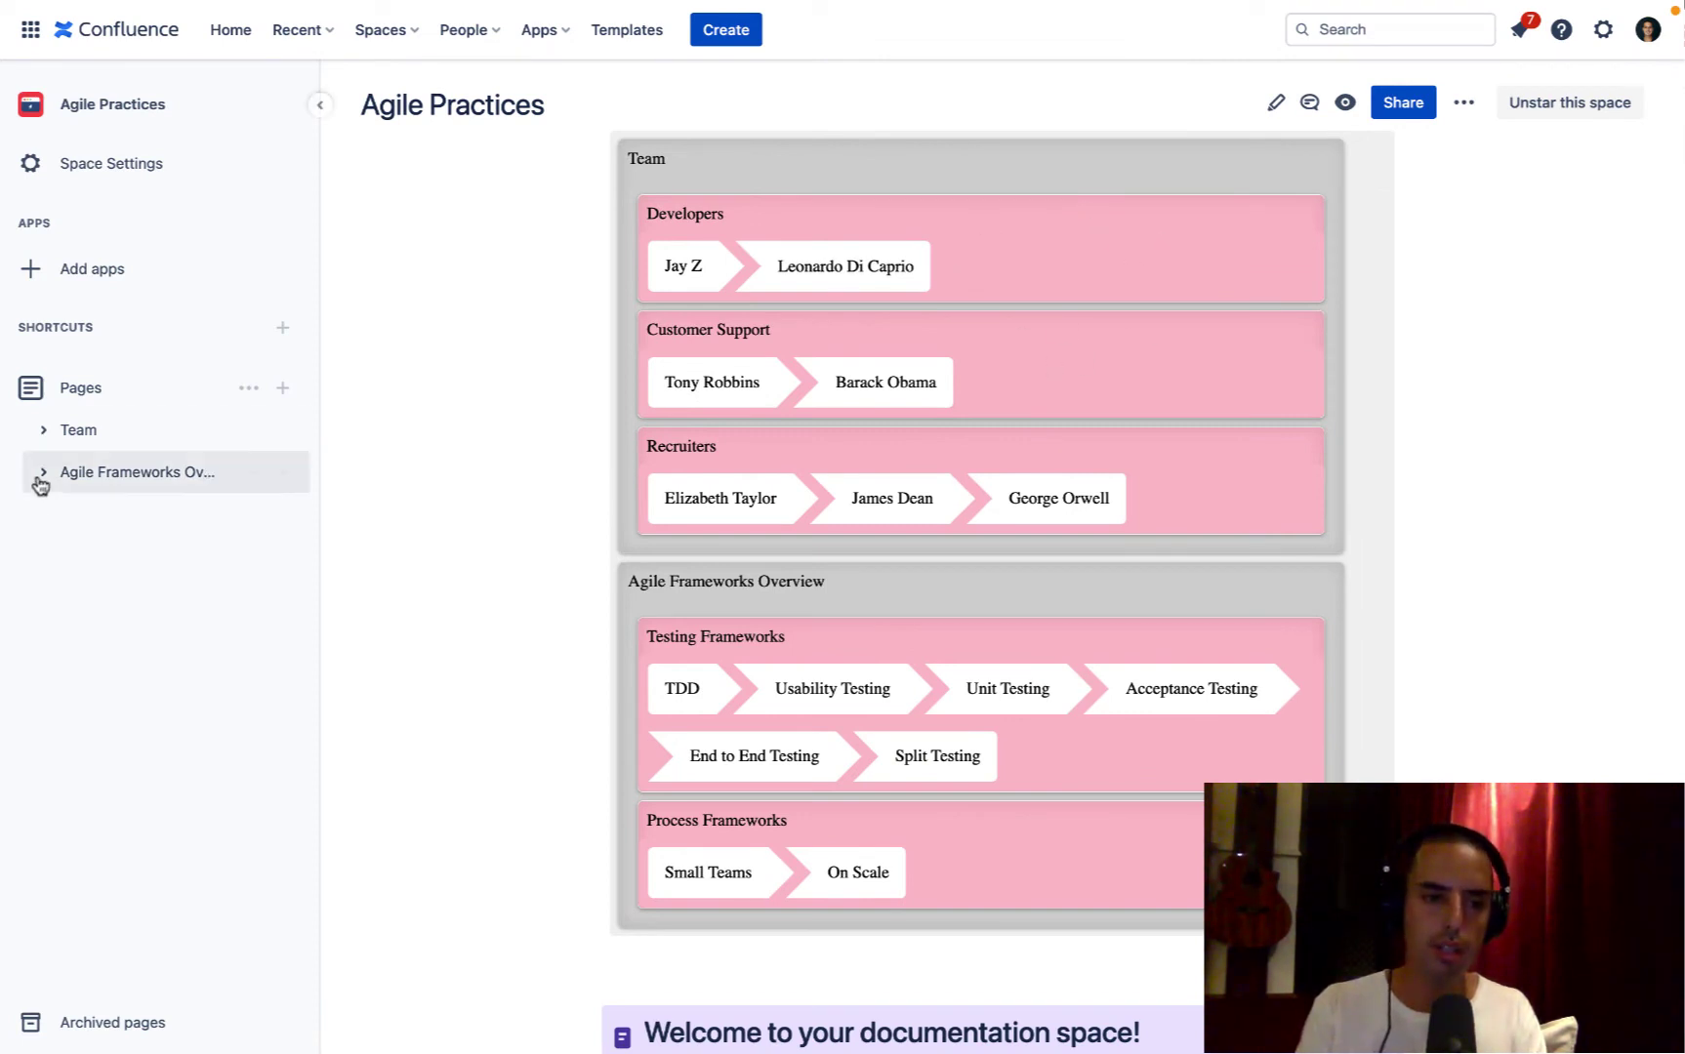
# Step: Create and publish a child page titled 'Eminem' under Team › Recruiters
pyautogui.click(43, 430)
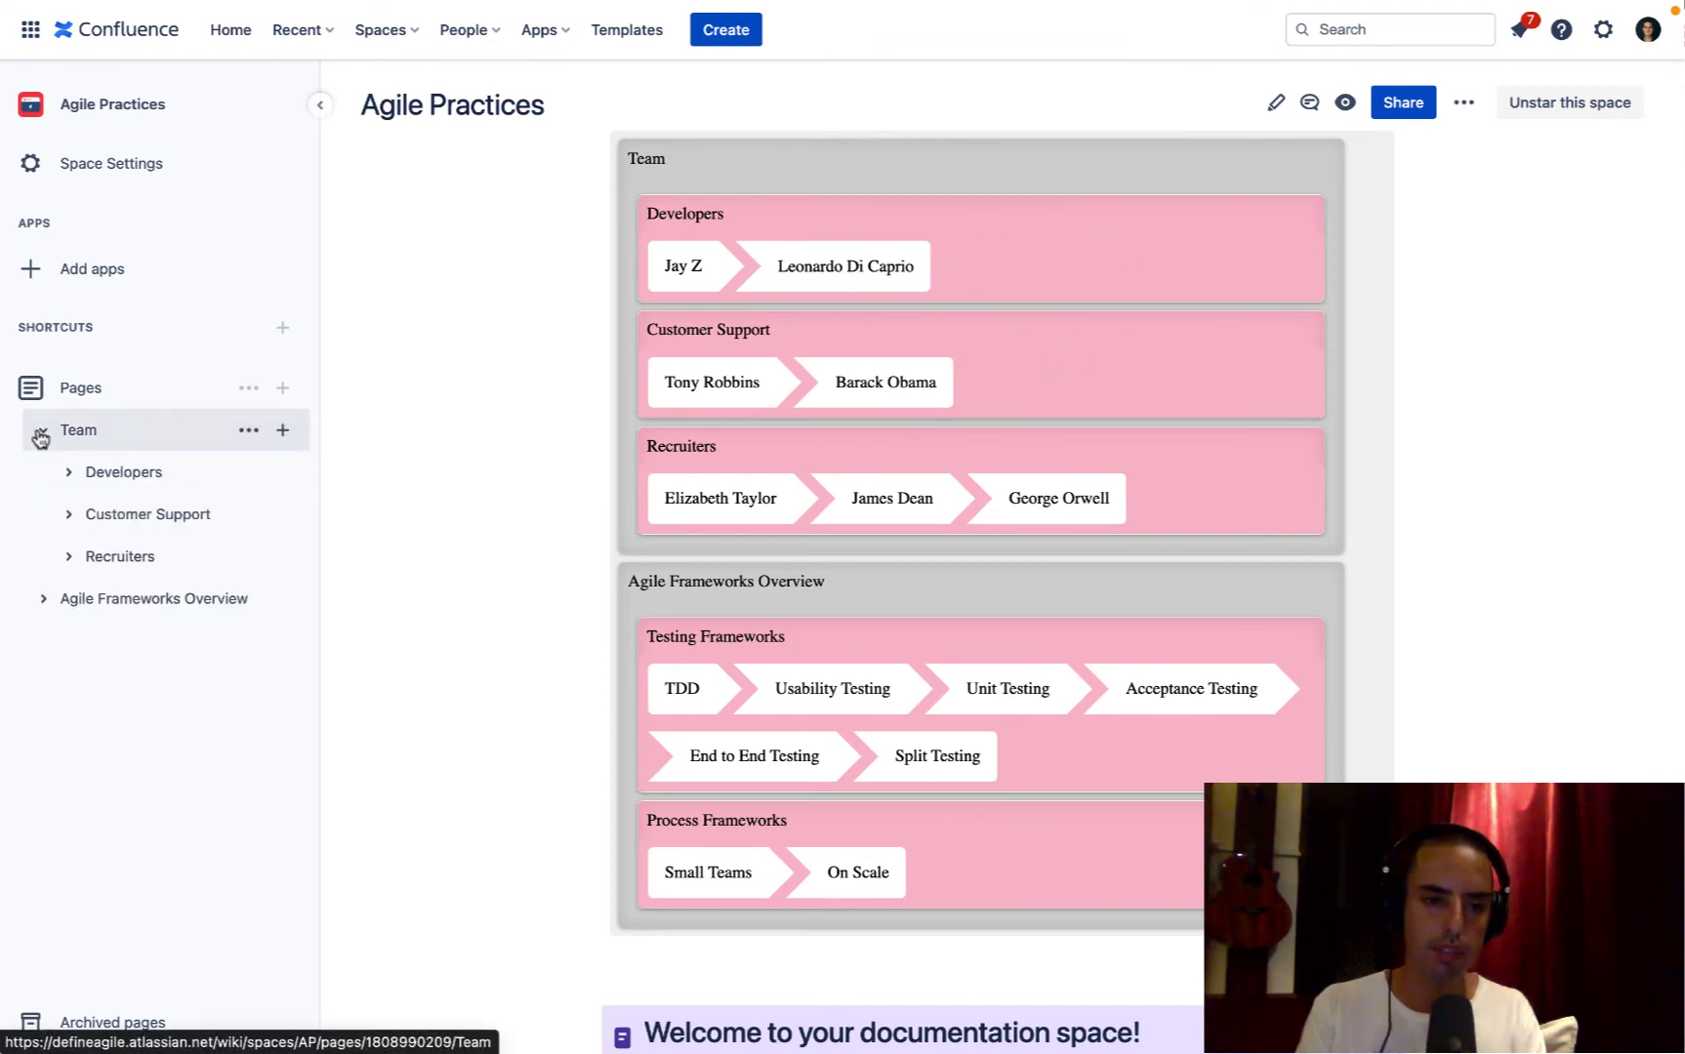
pyautogui.click(68, 558)
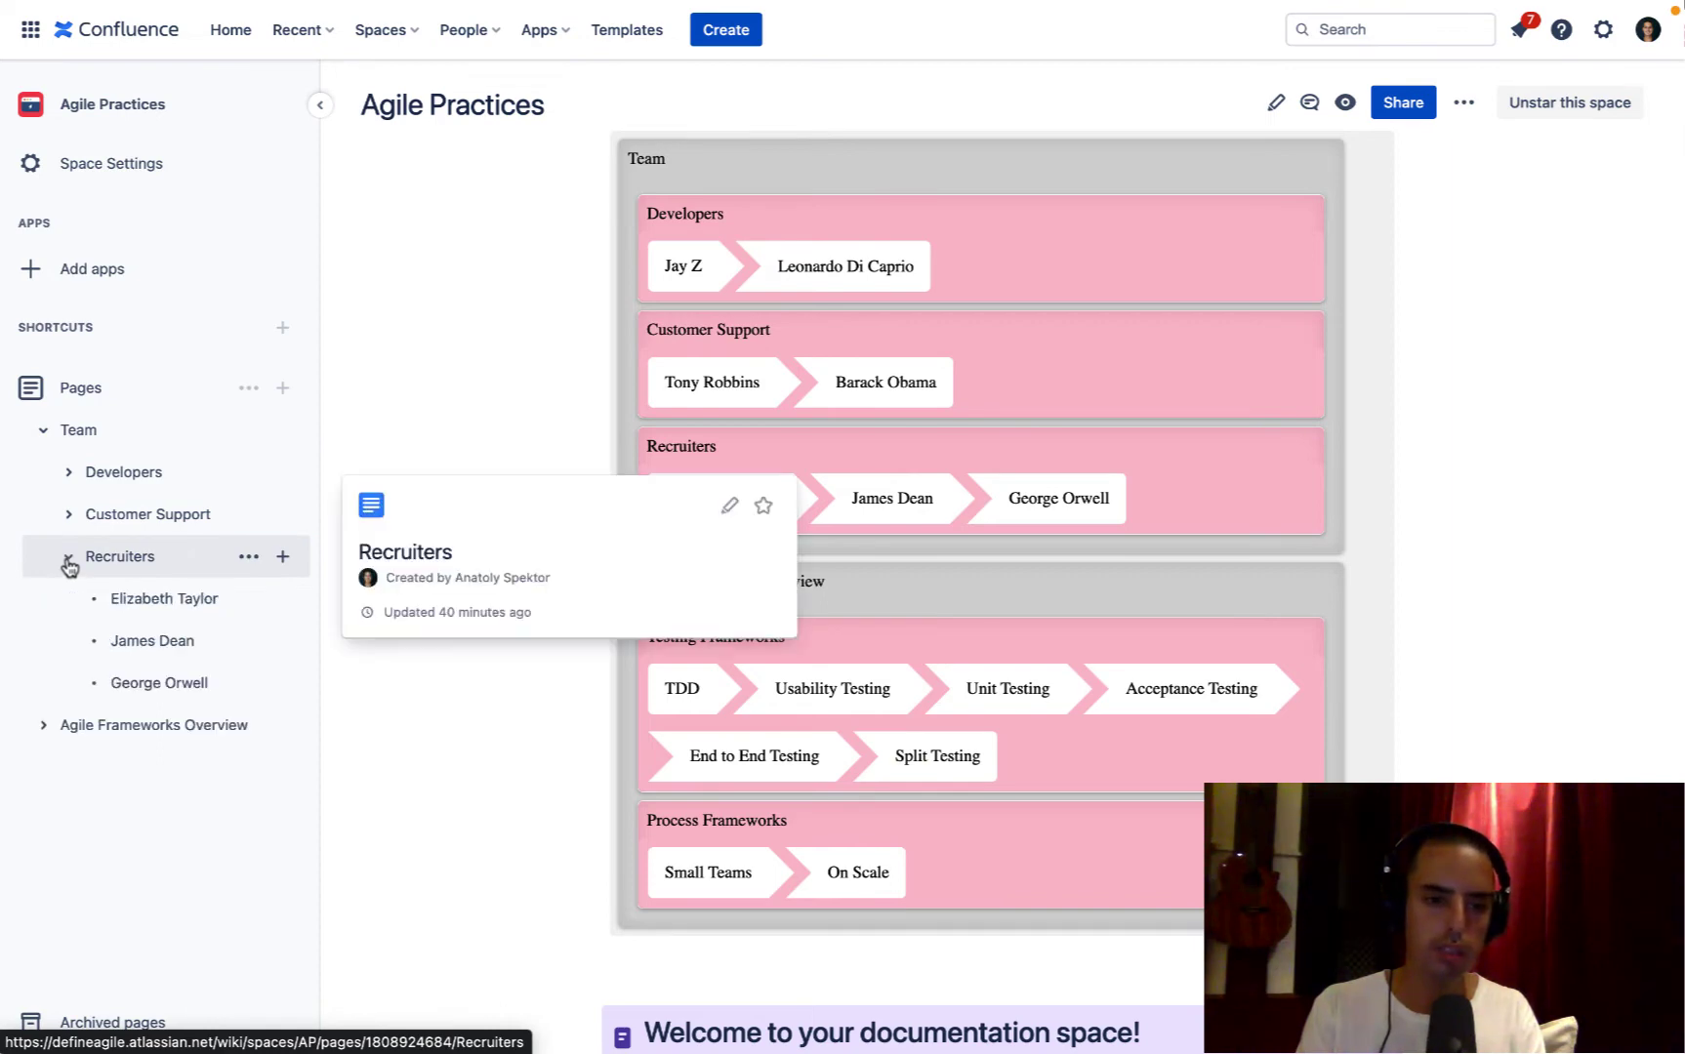
pyautogui.click(282, 553)
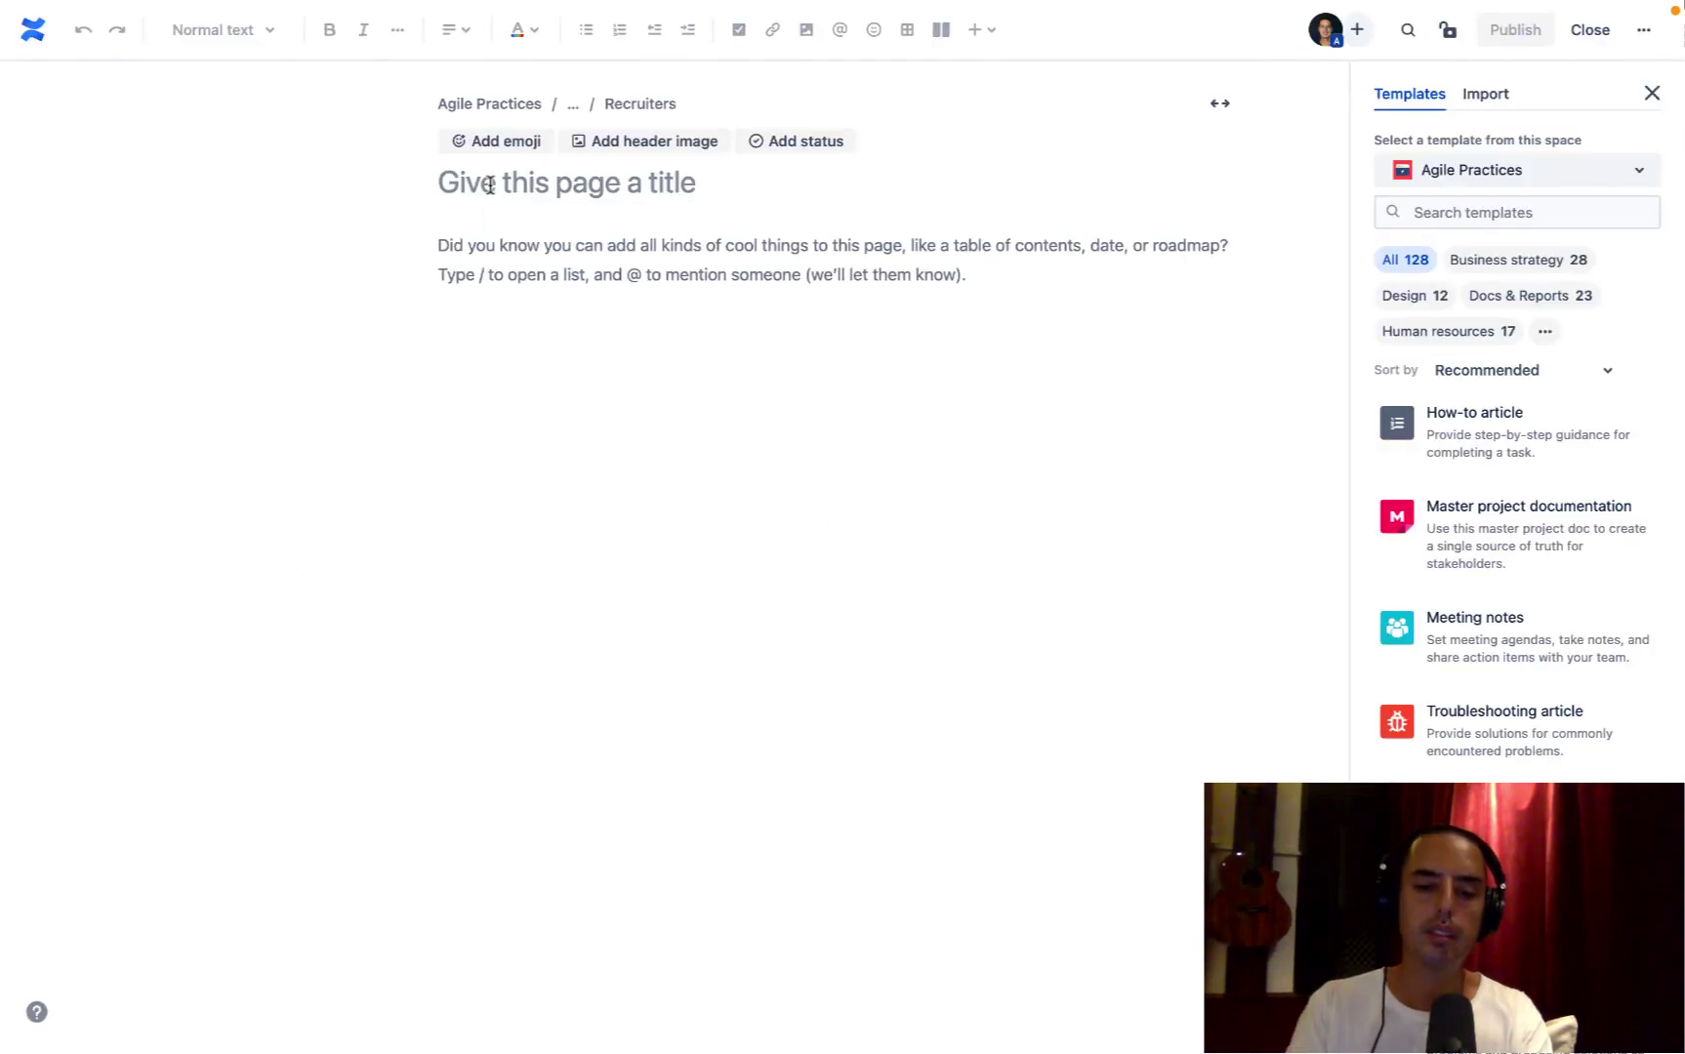
pyautogui.write('Eminem')
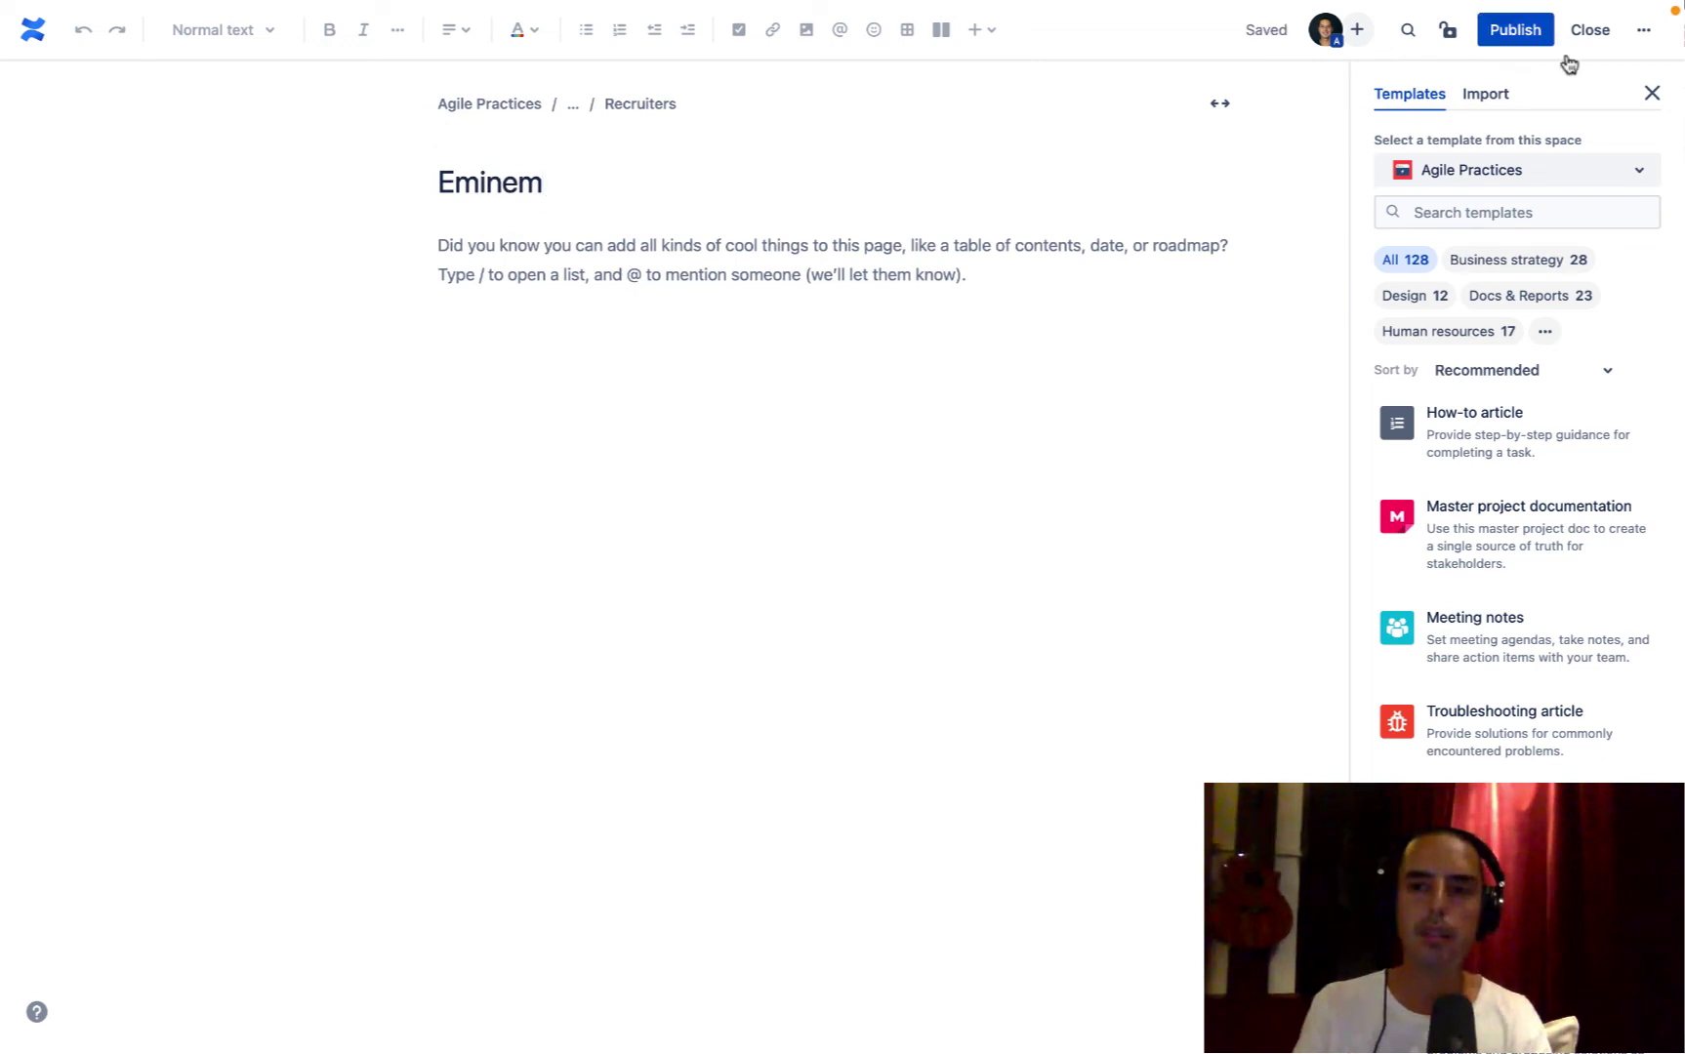
pyautogui.click(1504, 33)
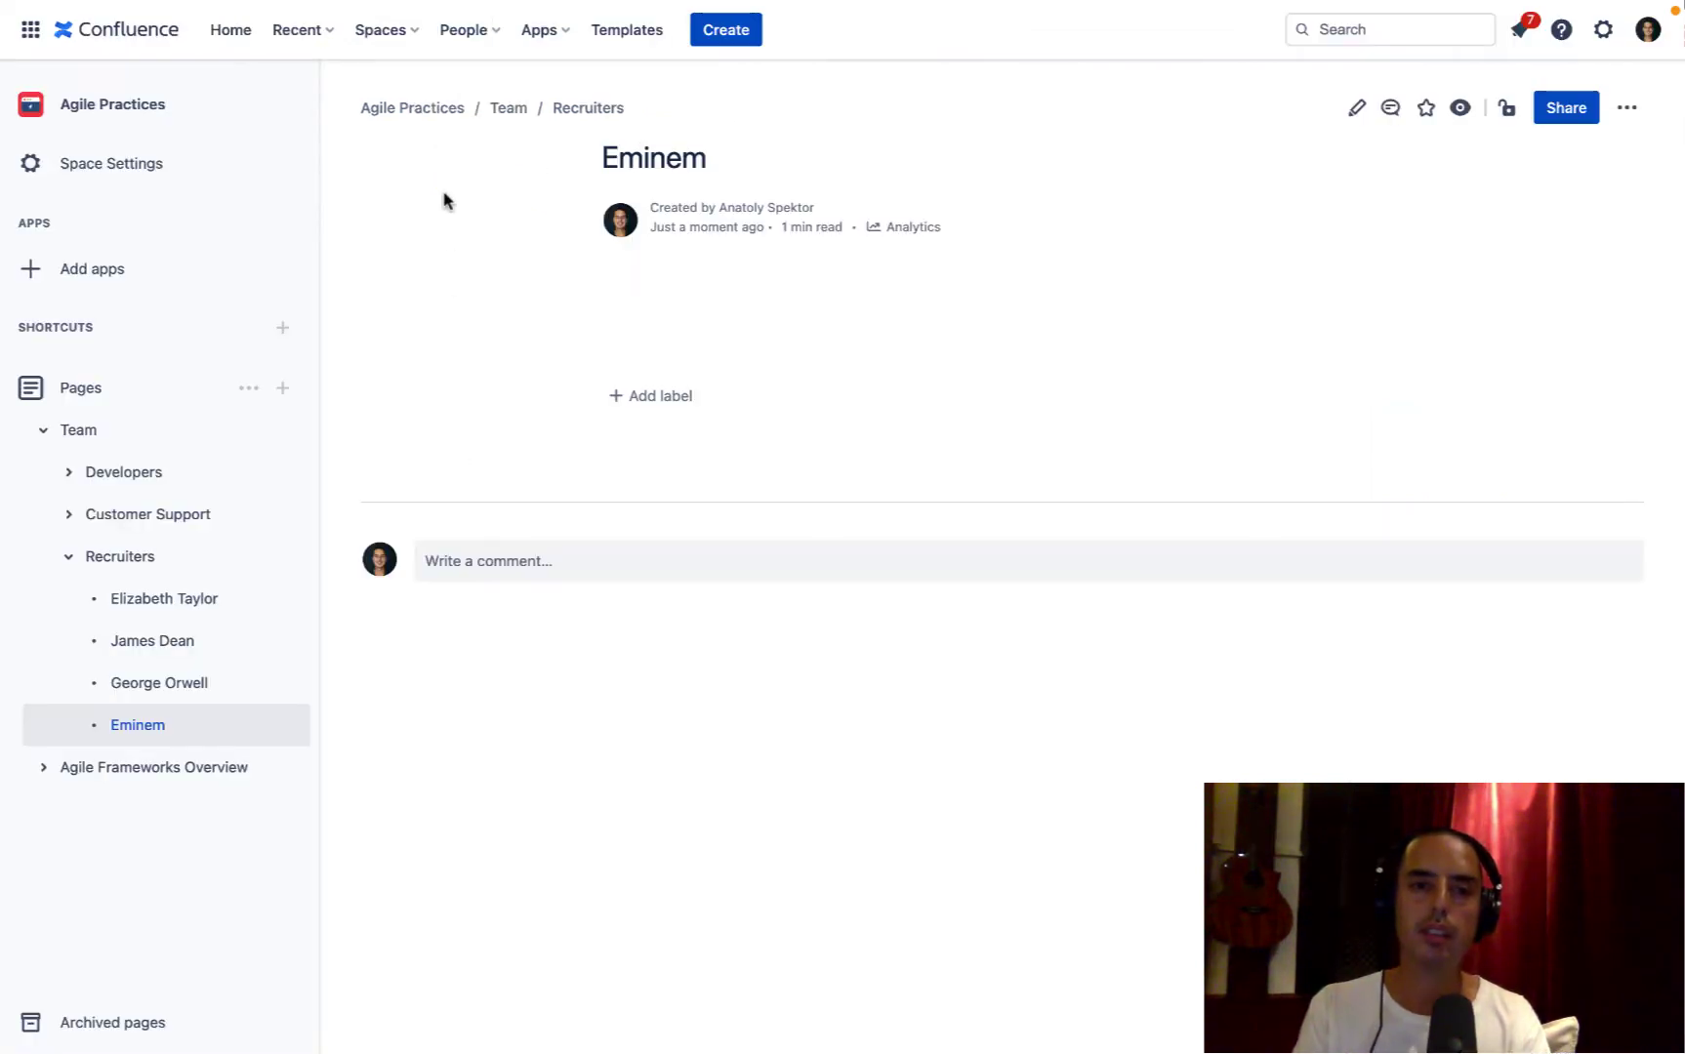
pyautogui.click(380, 29)
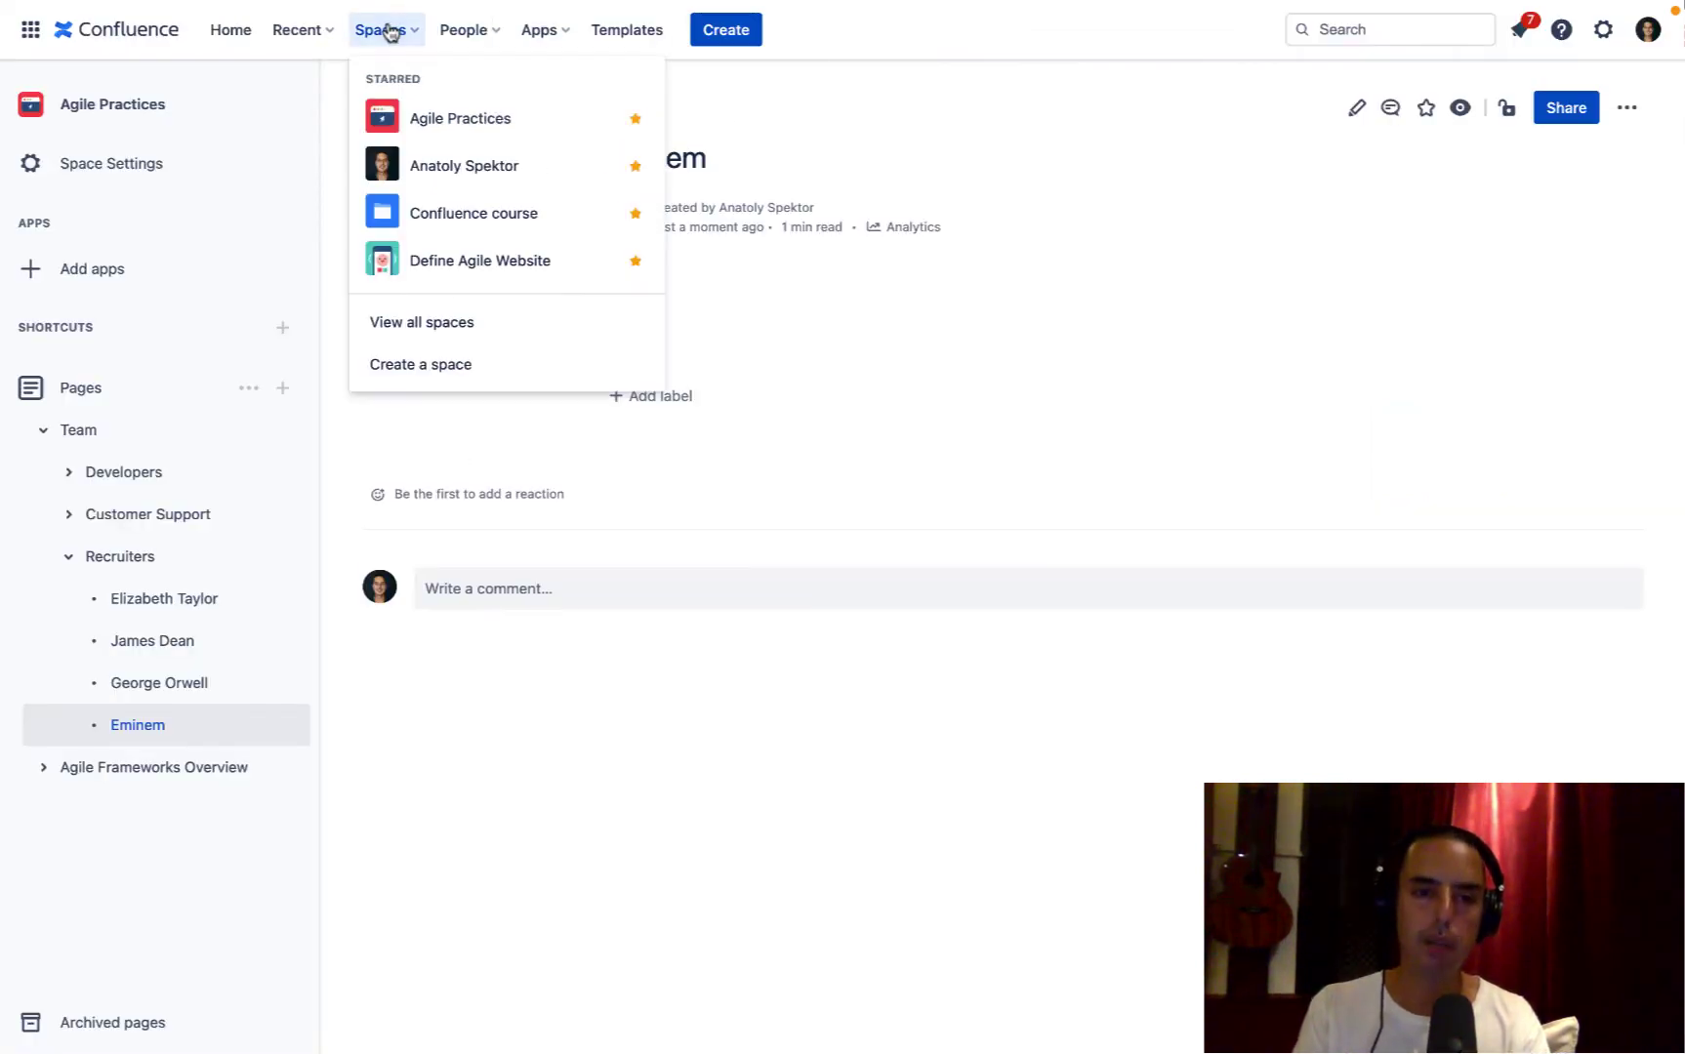
# Step: Return to Agile Practices and open SAFE via Agile Frameworks Overview › Process Frameworks › On Scale
pyautogui.click(464, 118)
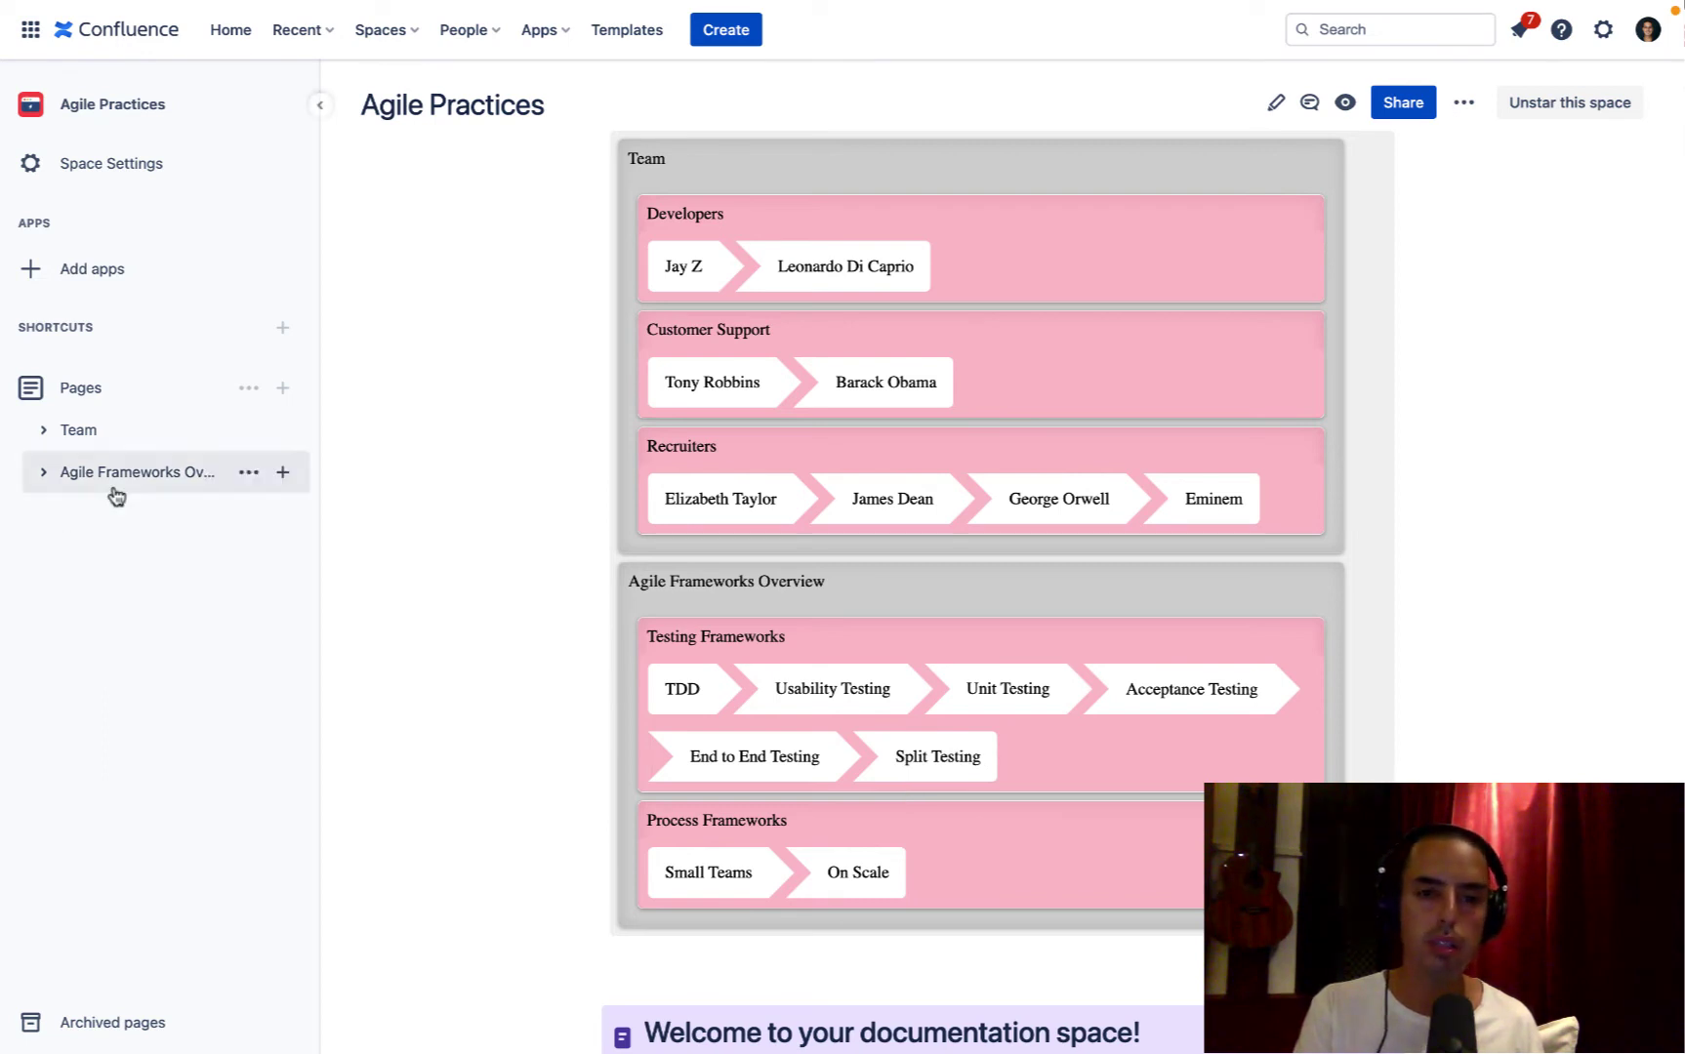
pyautogui.click(43, 473)
pyautogui.click(69, 557)
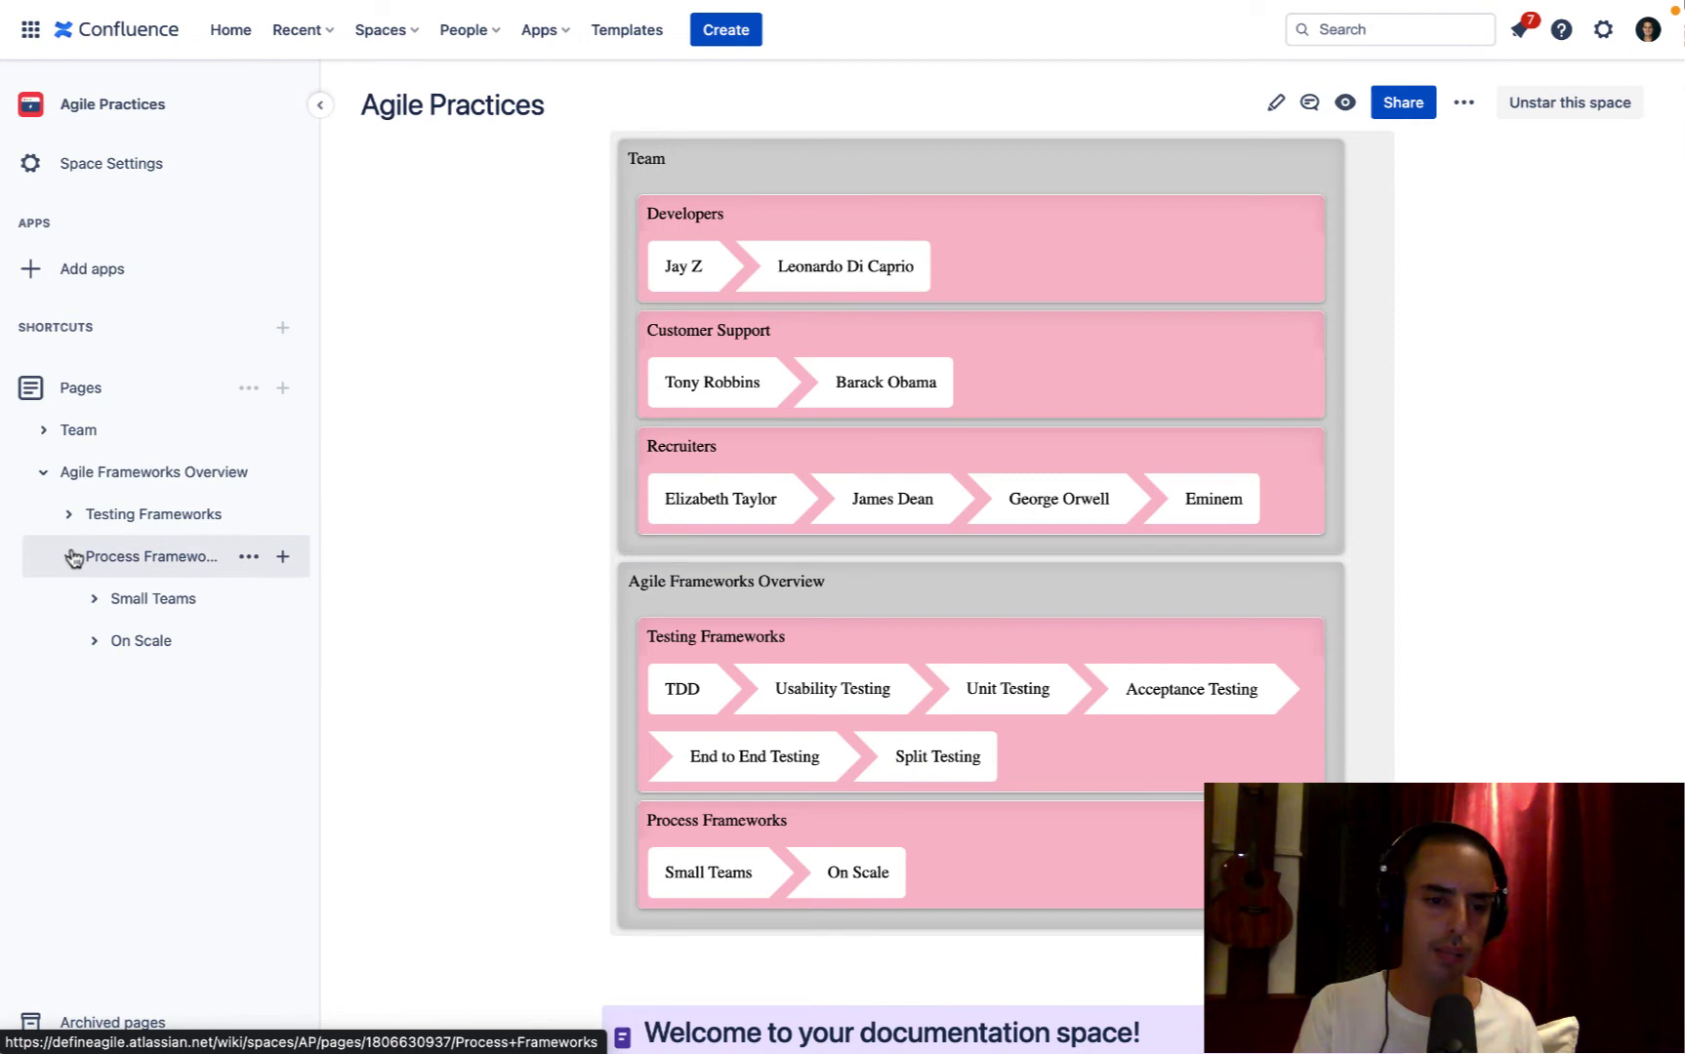
pyautogui.click(94, 640)
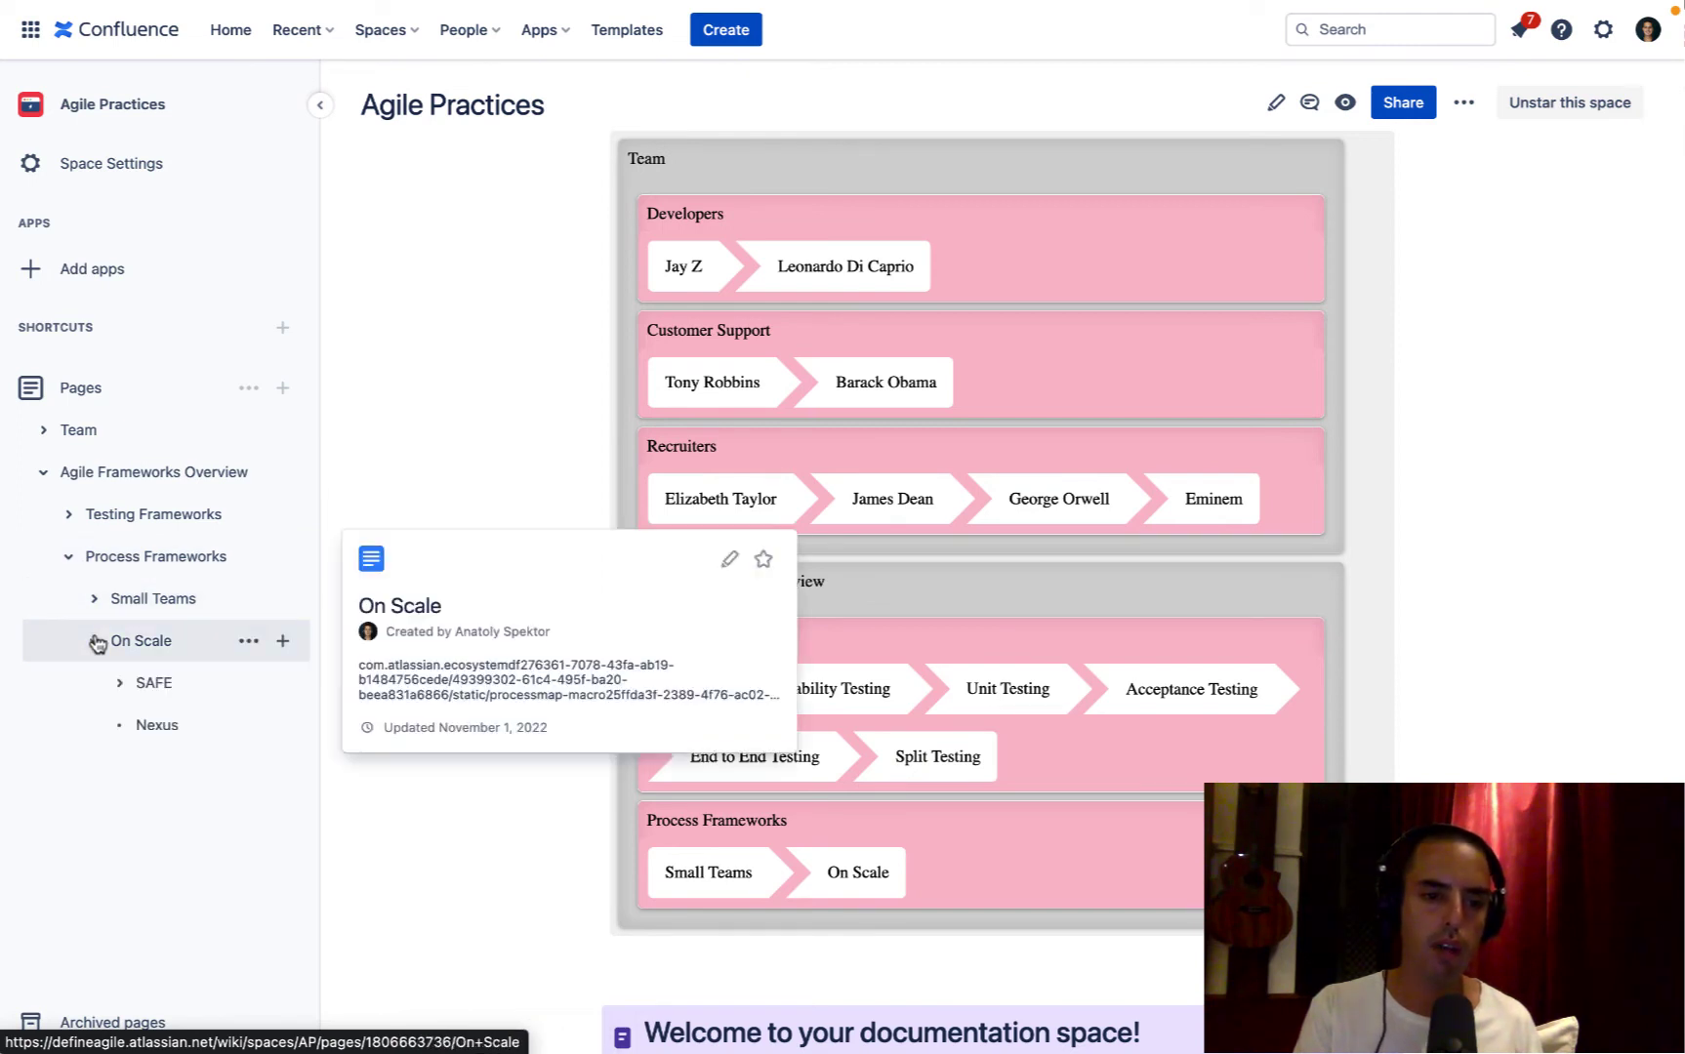
pyautogui.moveTo(164, 690)
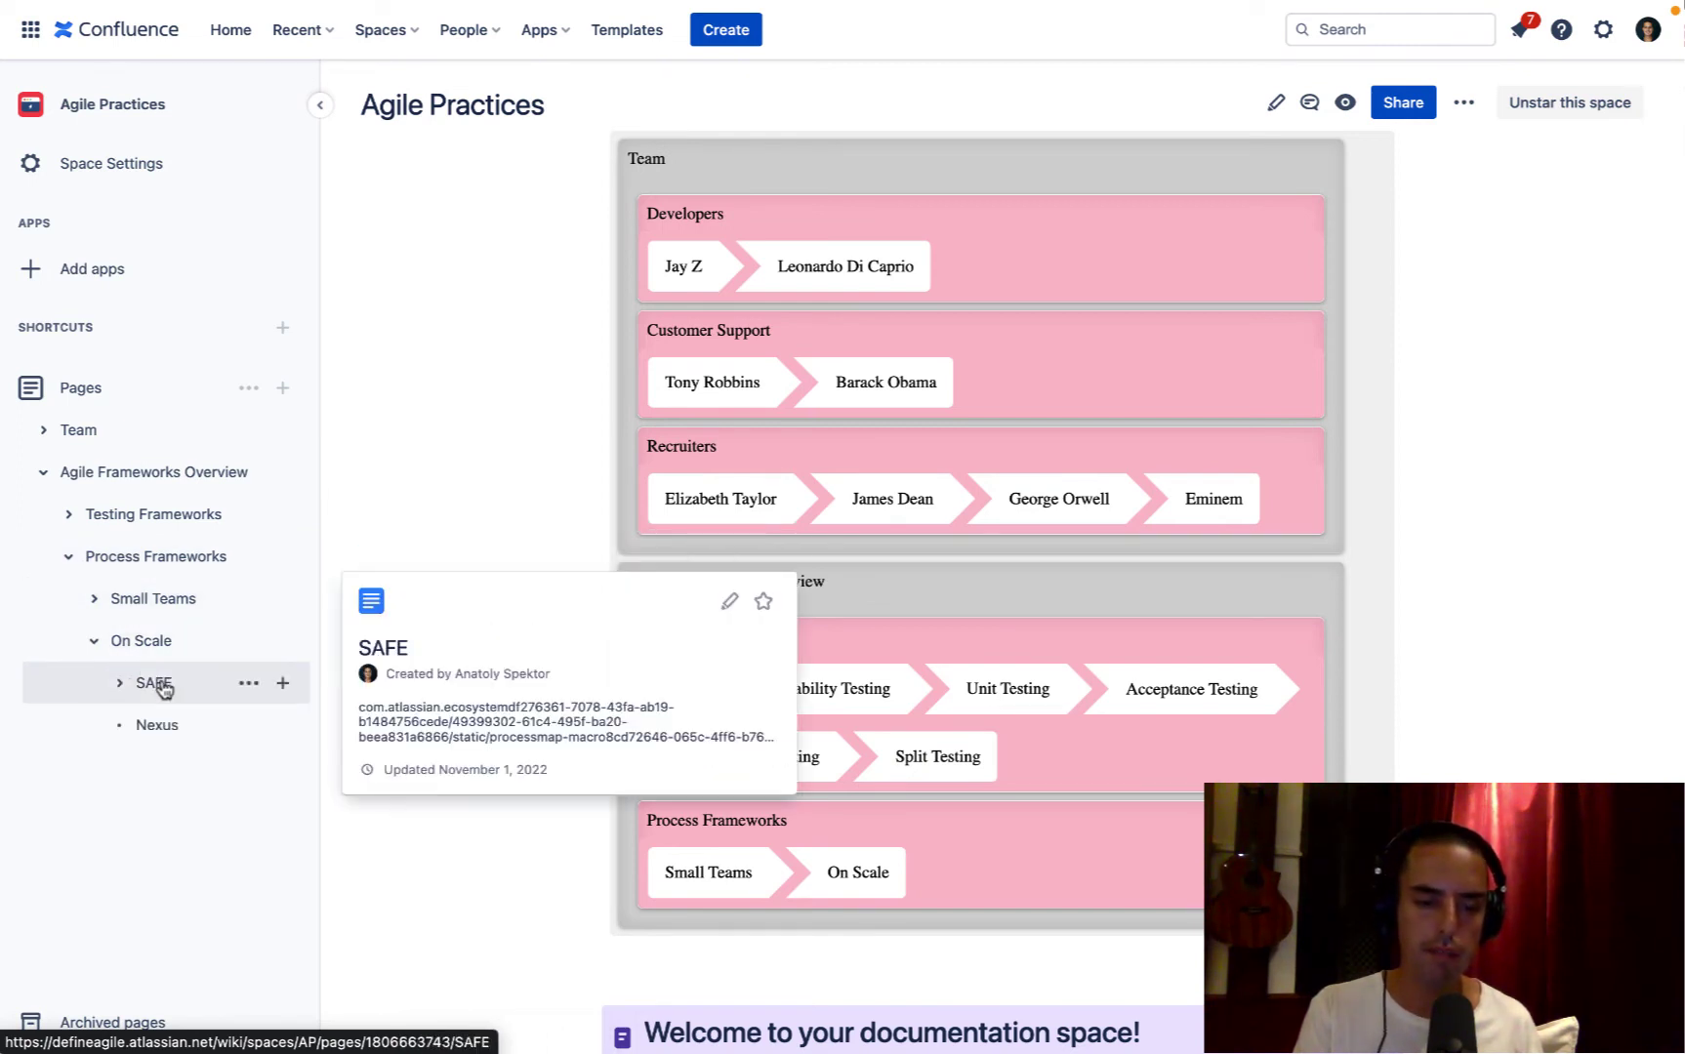
pyautogui.click(154, 683)
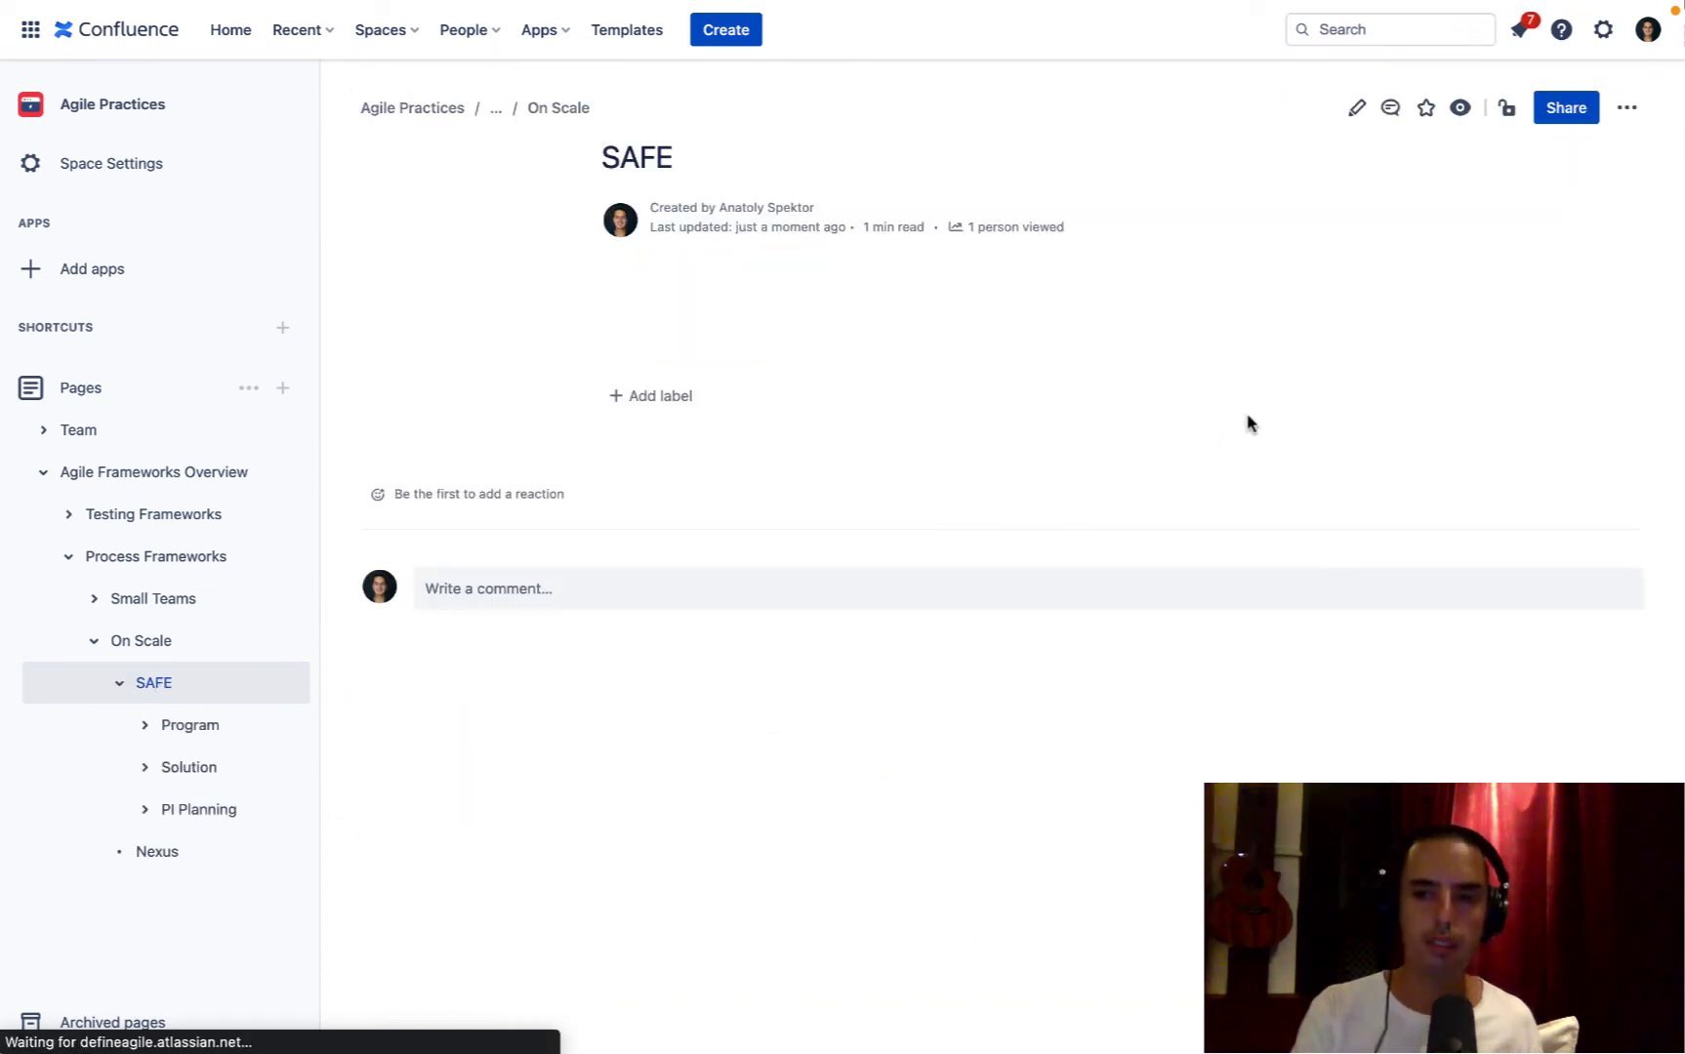
# Step: Edit the SAFE page and insert the Process Map for Confluence macro, found by searching 'proc'
pyautogui.click(1358, 112)
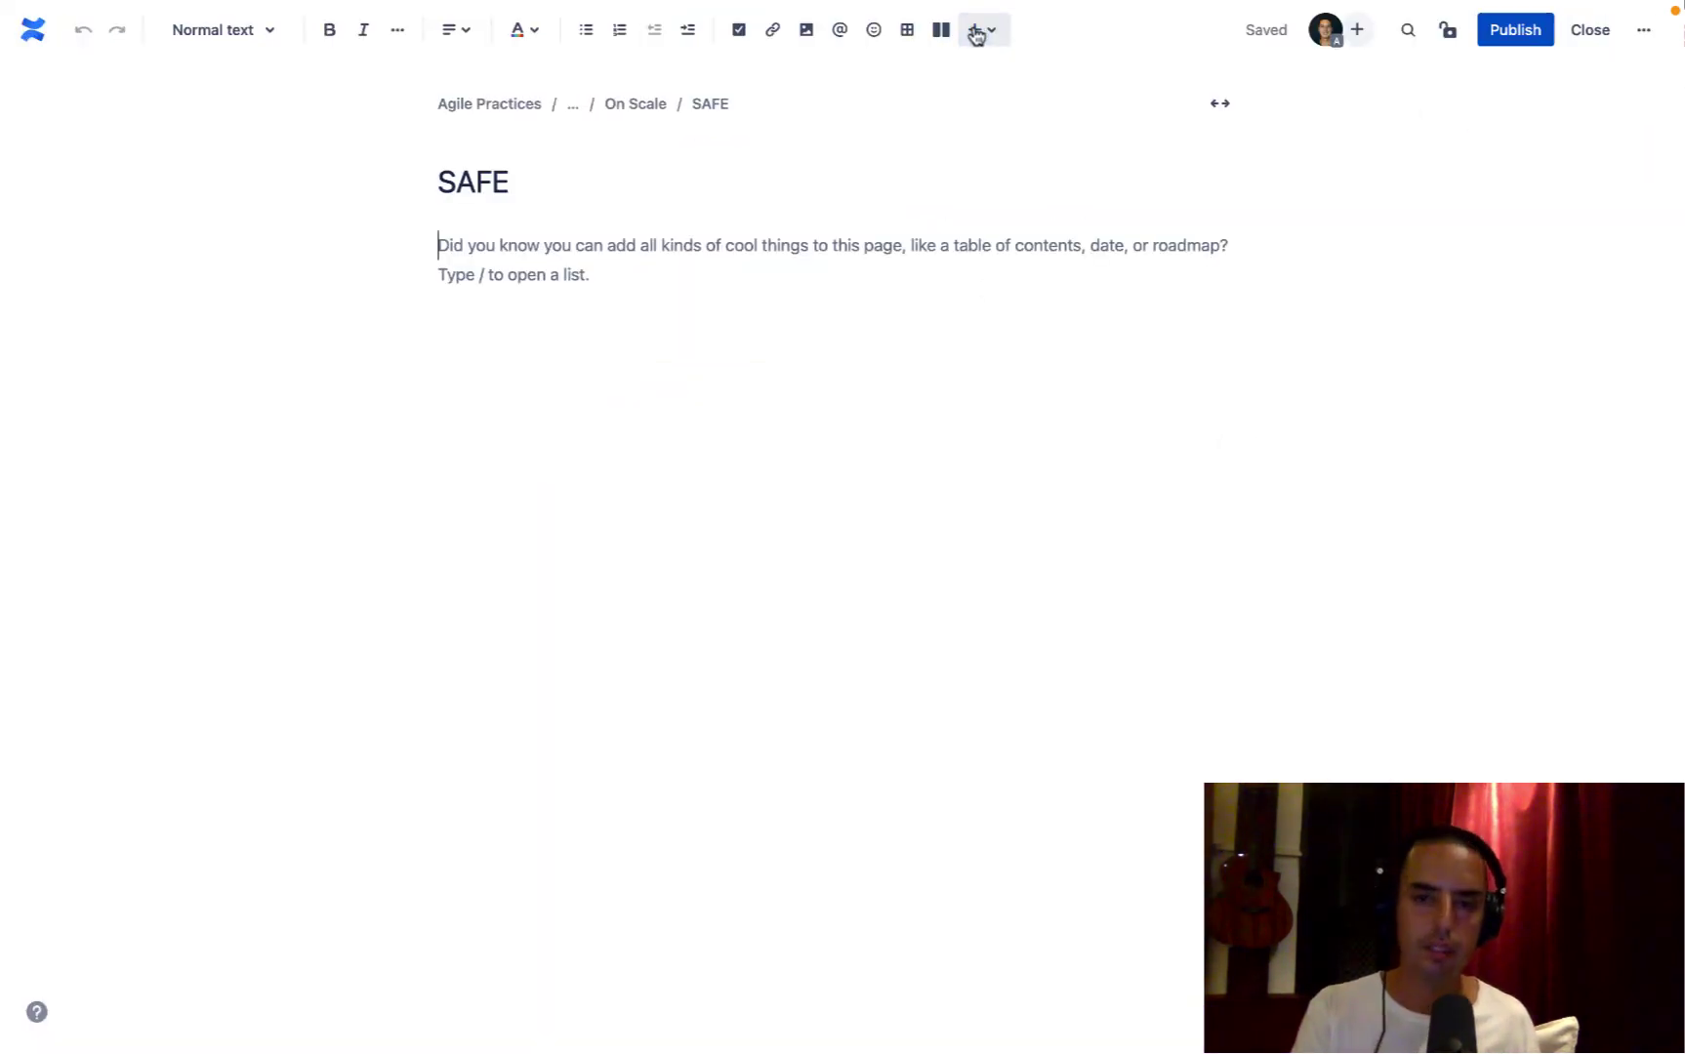
pyautogui.click(972, 29)
pyautogui.write('proc')
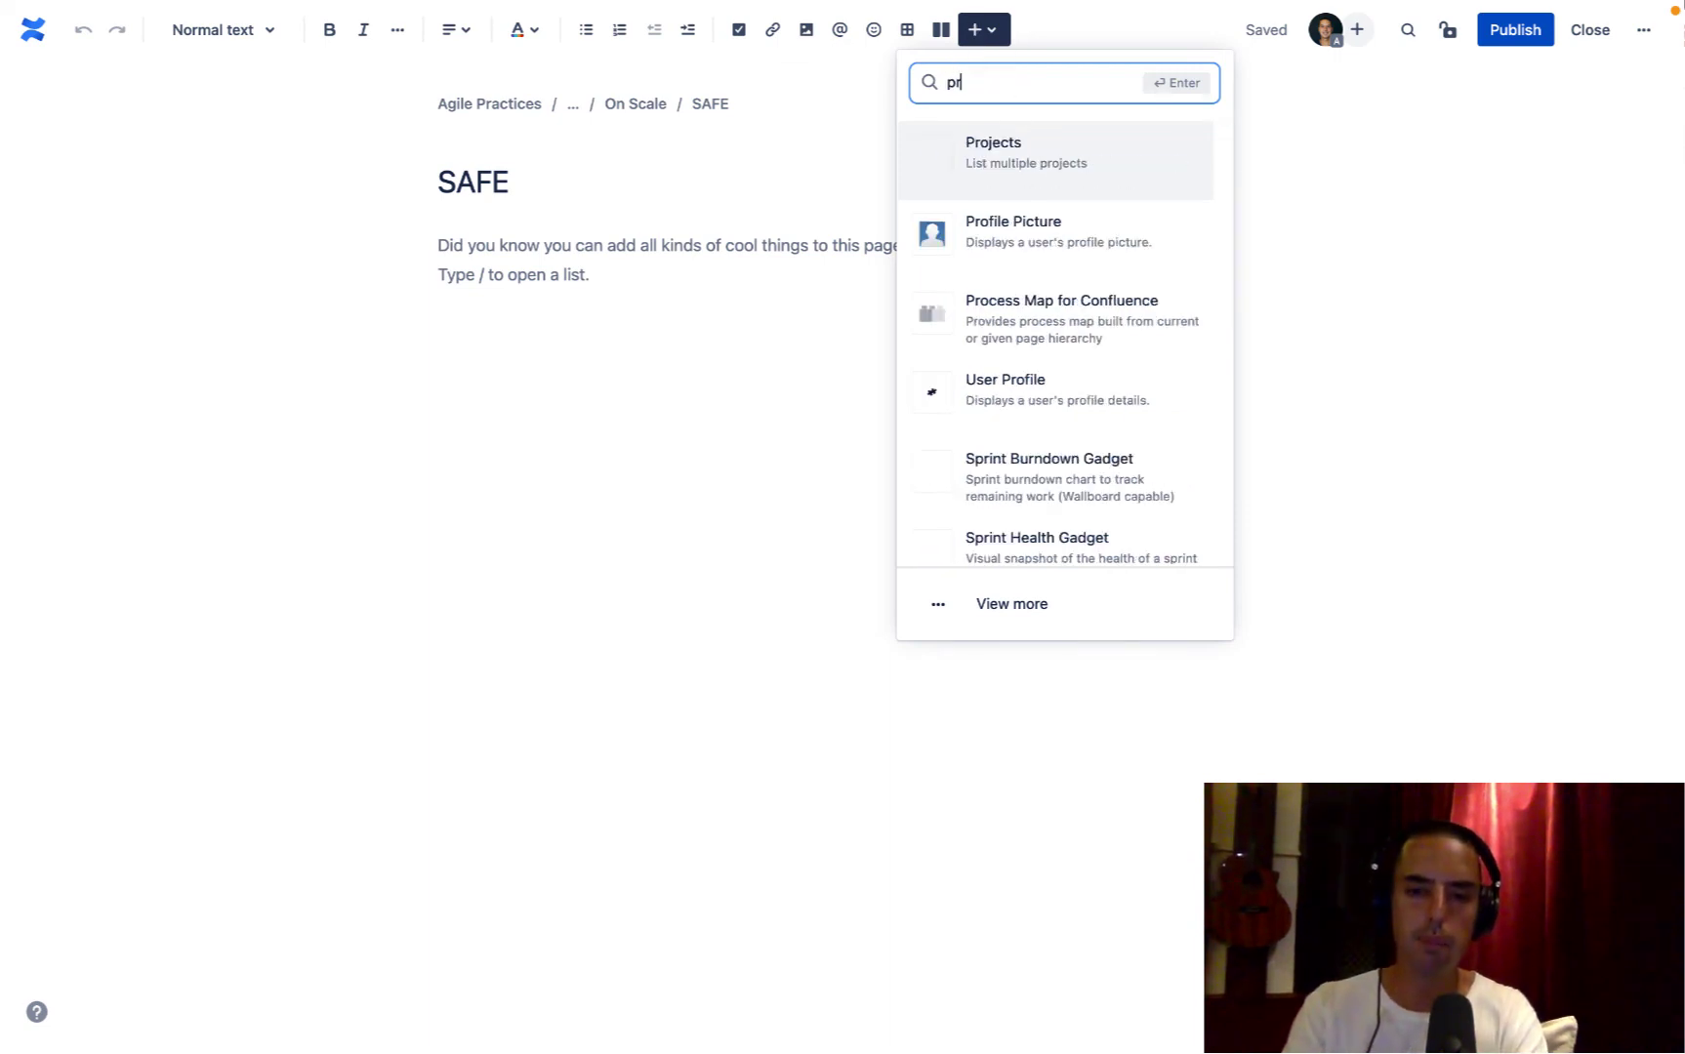
pyautogui.click(1045, 161)
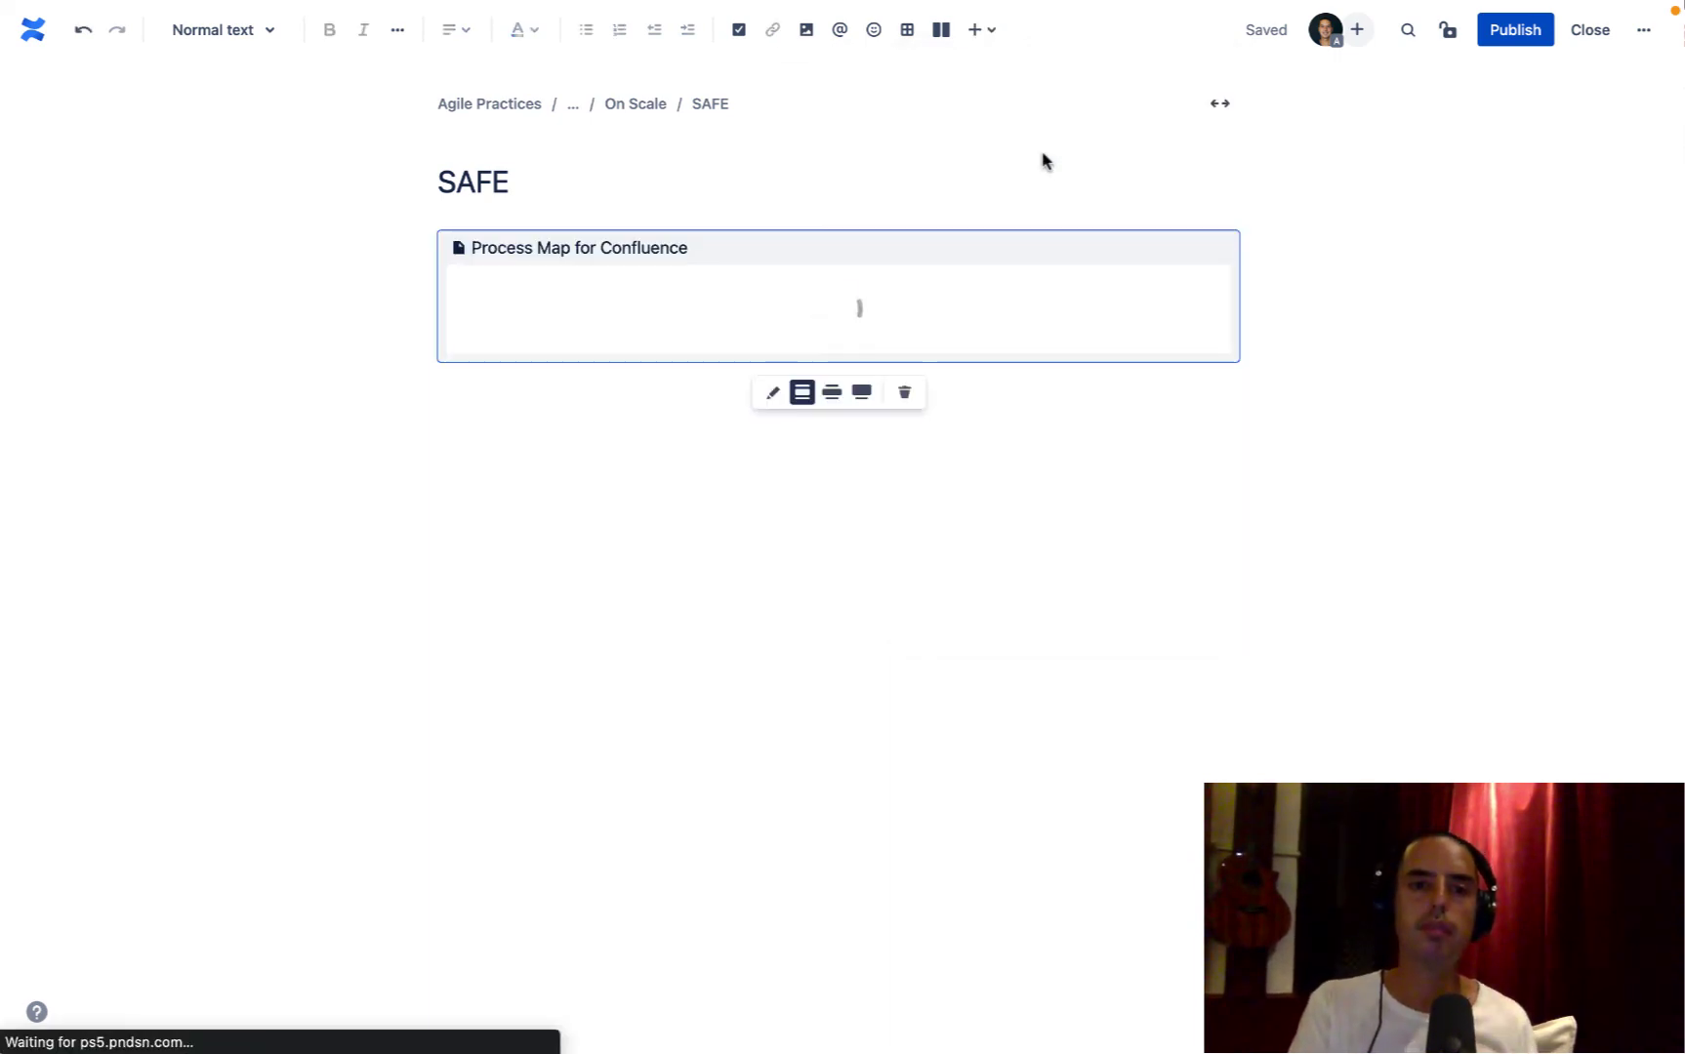
# Step: Try the custom colour theme in the process map macro settings
pyautogui.click(773, 395)
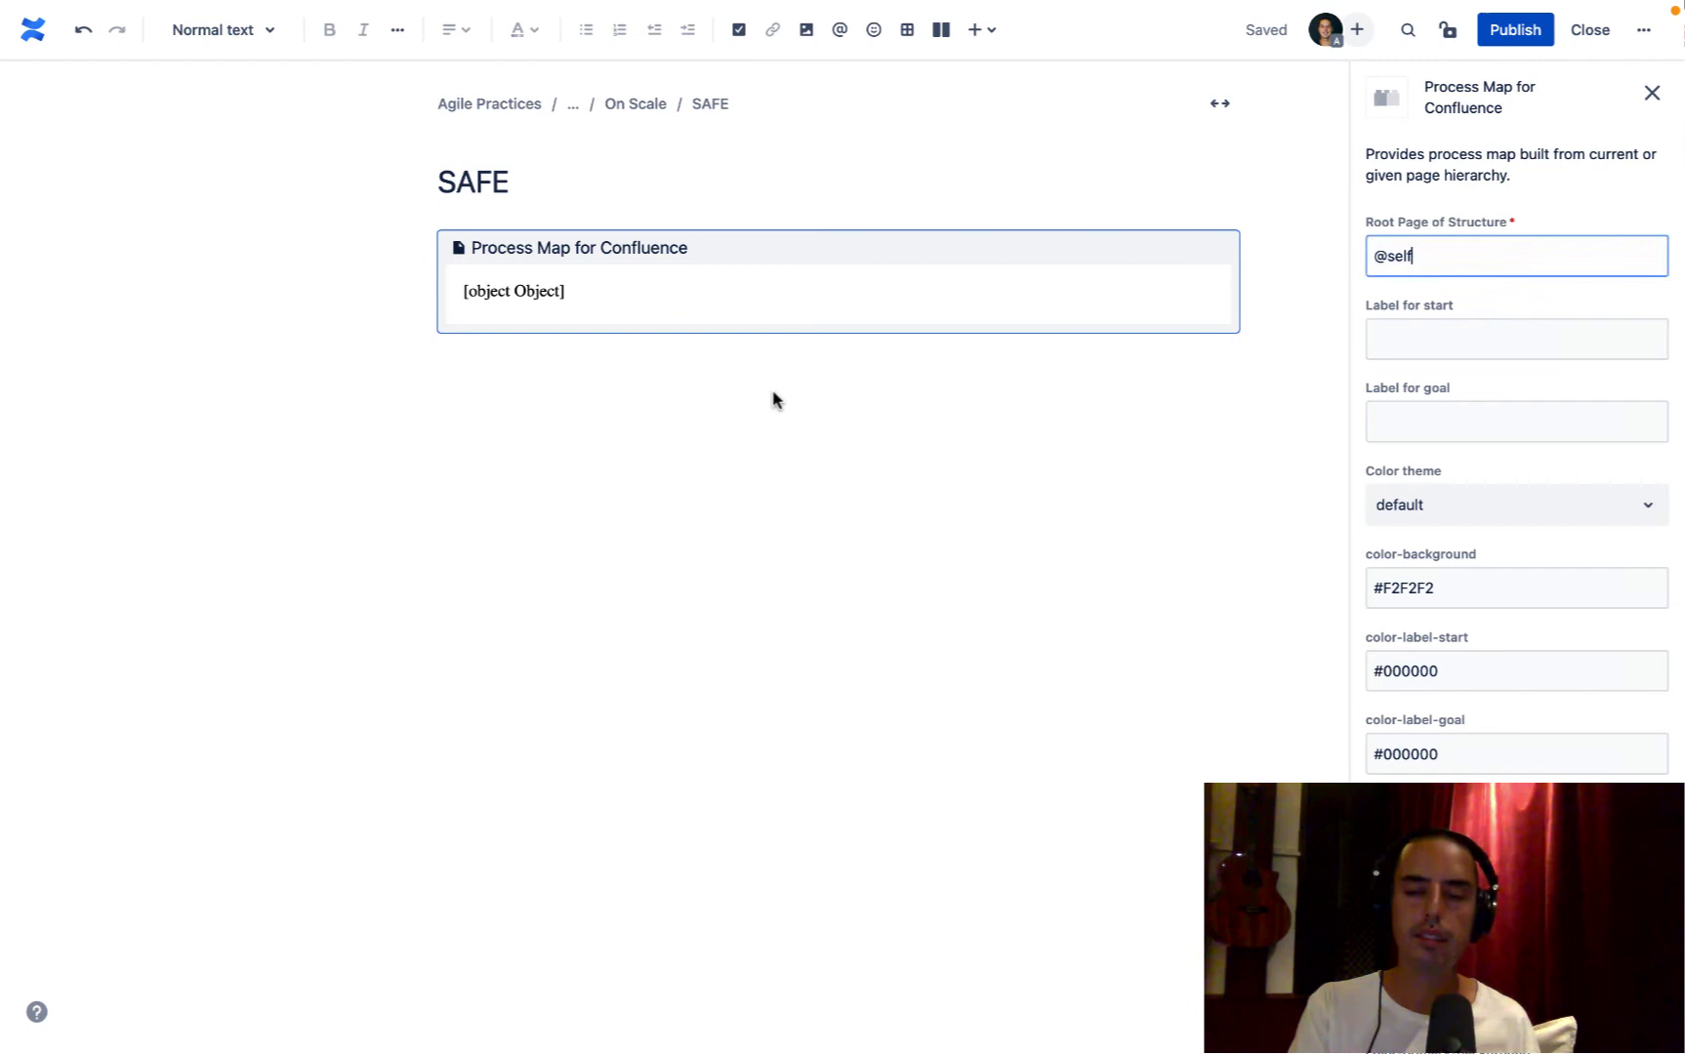
pyautogui.scroll(-1, 1390, 369)
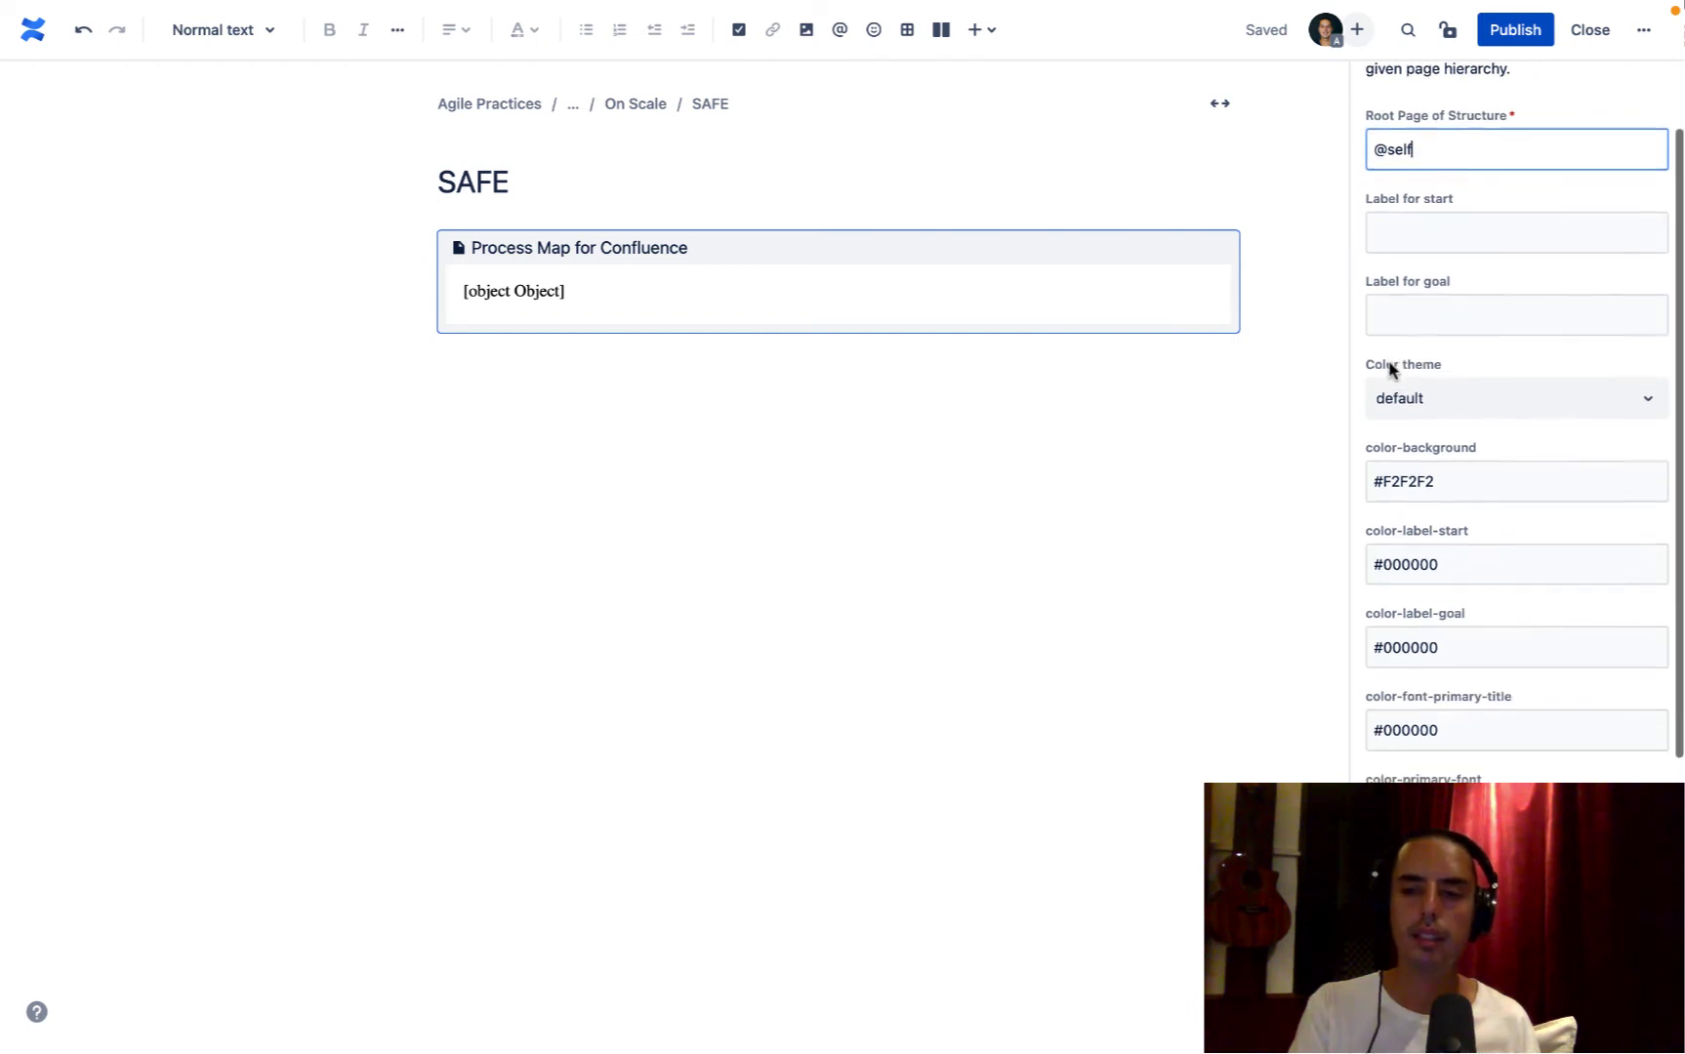
pyautogui.click(1471, 389)
pyautogui.click(1446, 476)
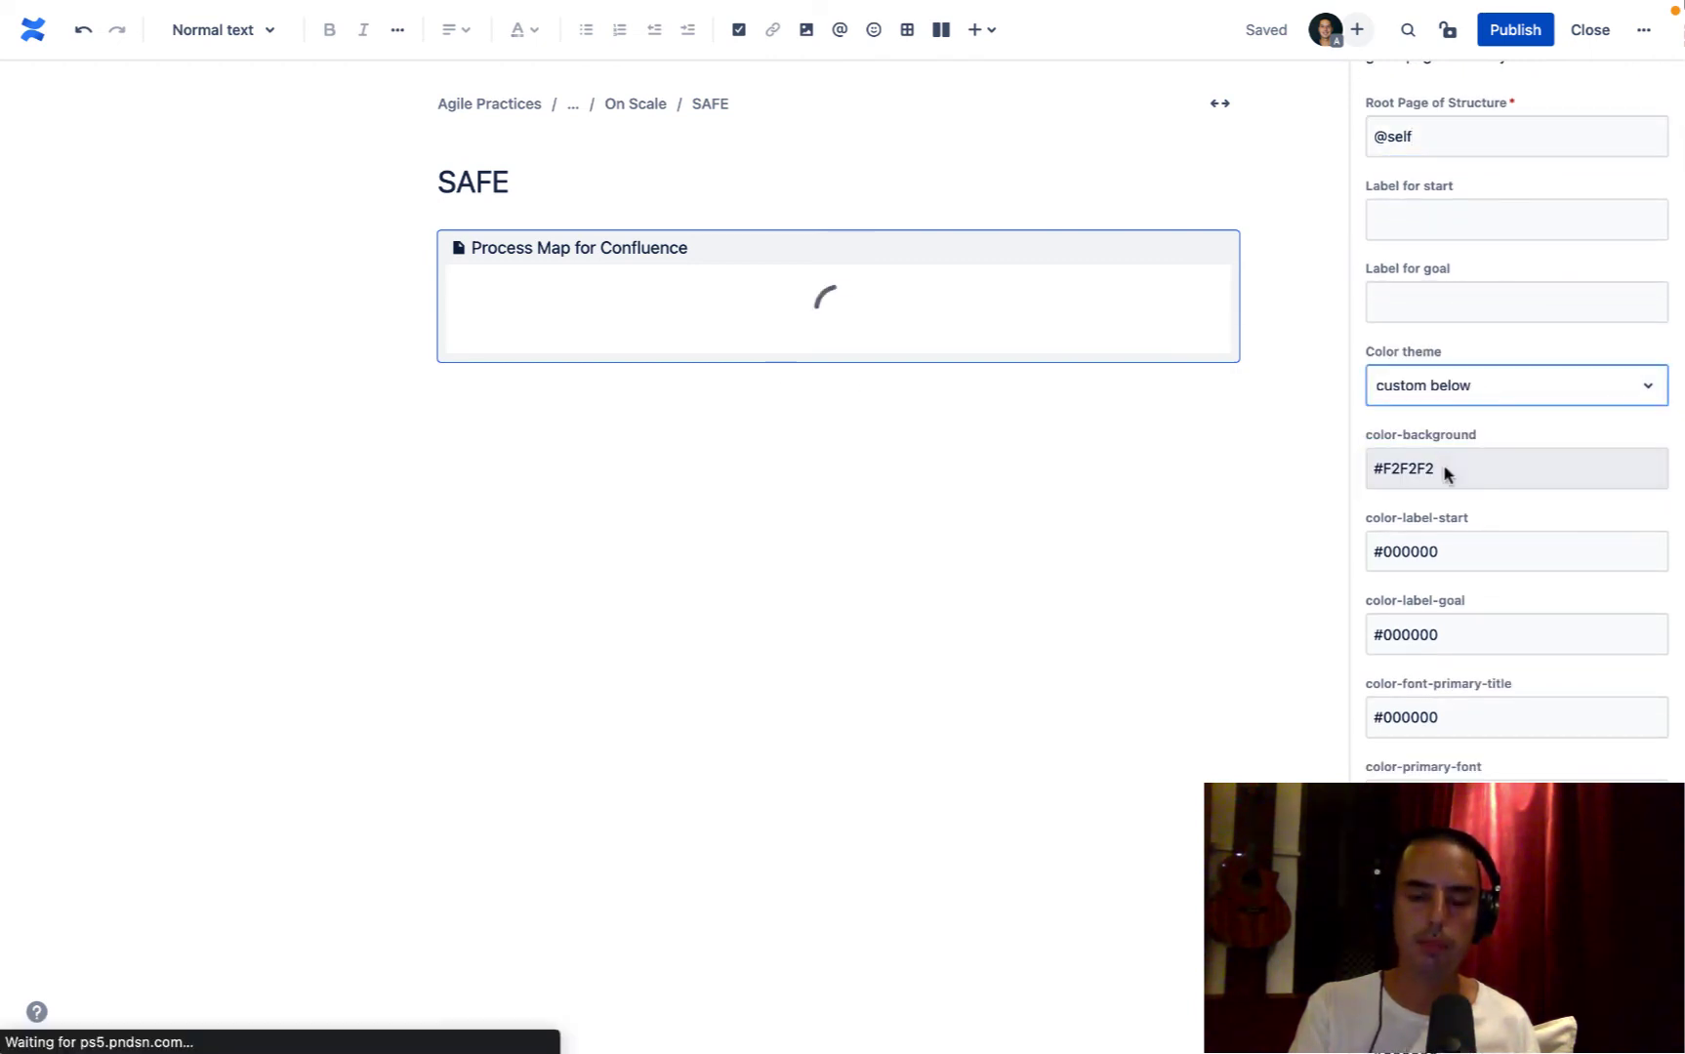
pyautogui.scroll(-2, 1478, 447)
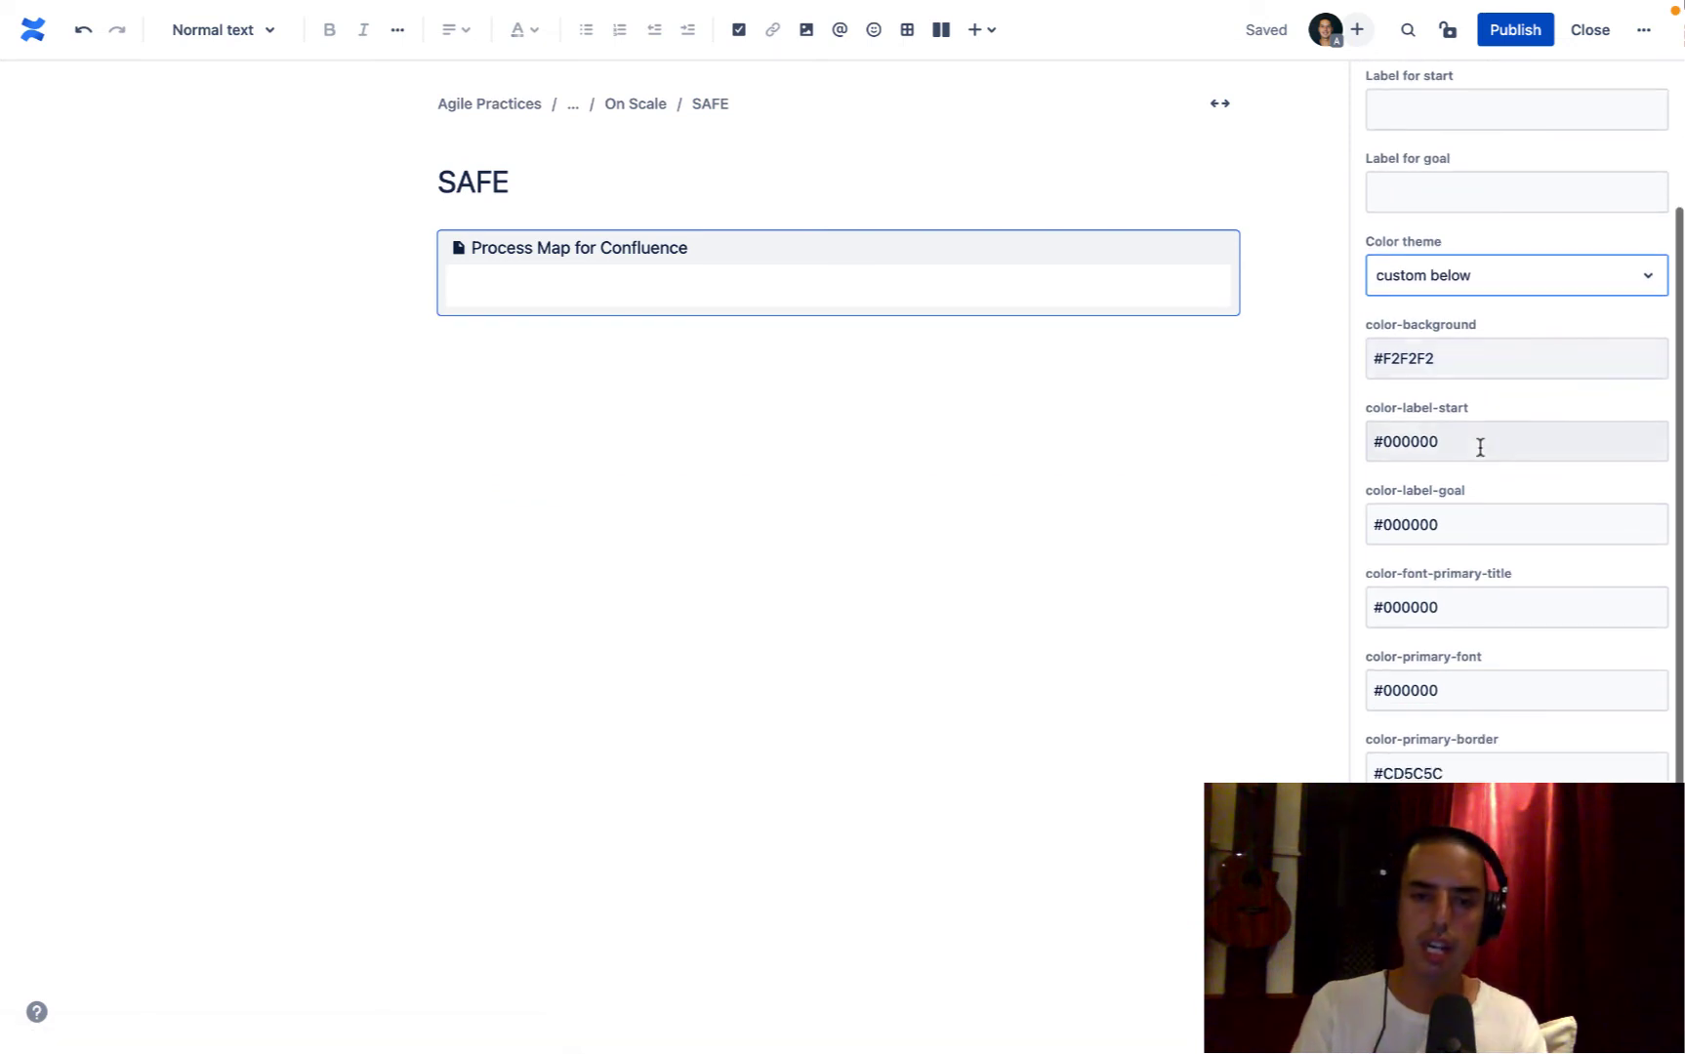
pyautogui.scroll(-3, 1493, 456)
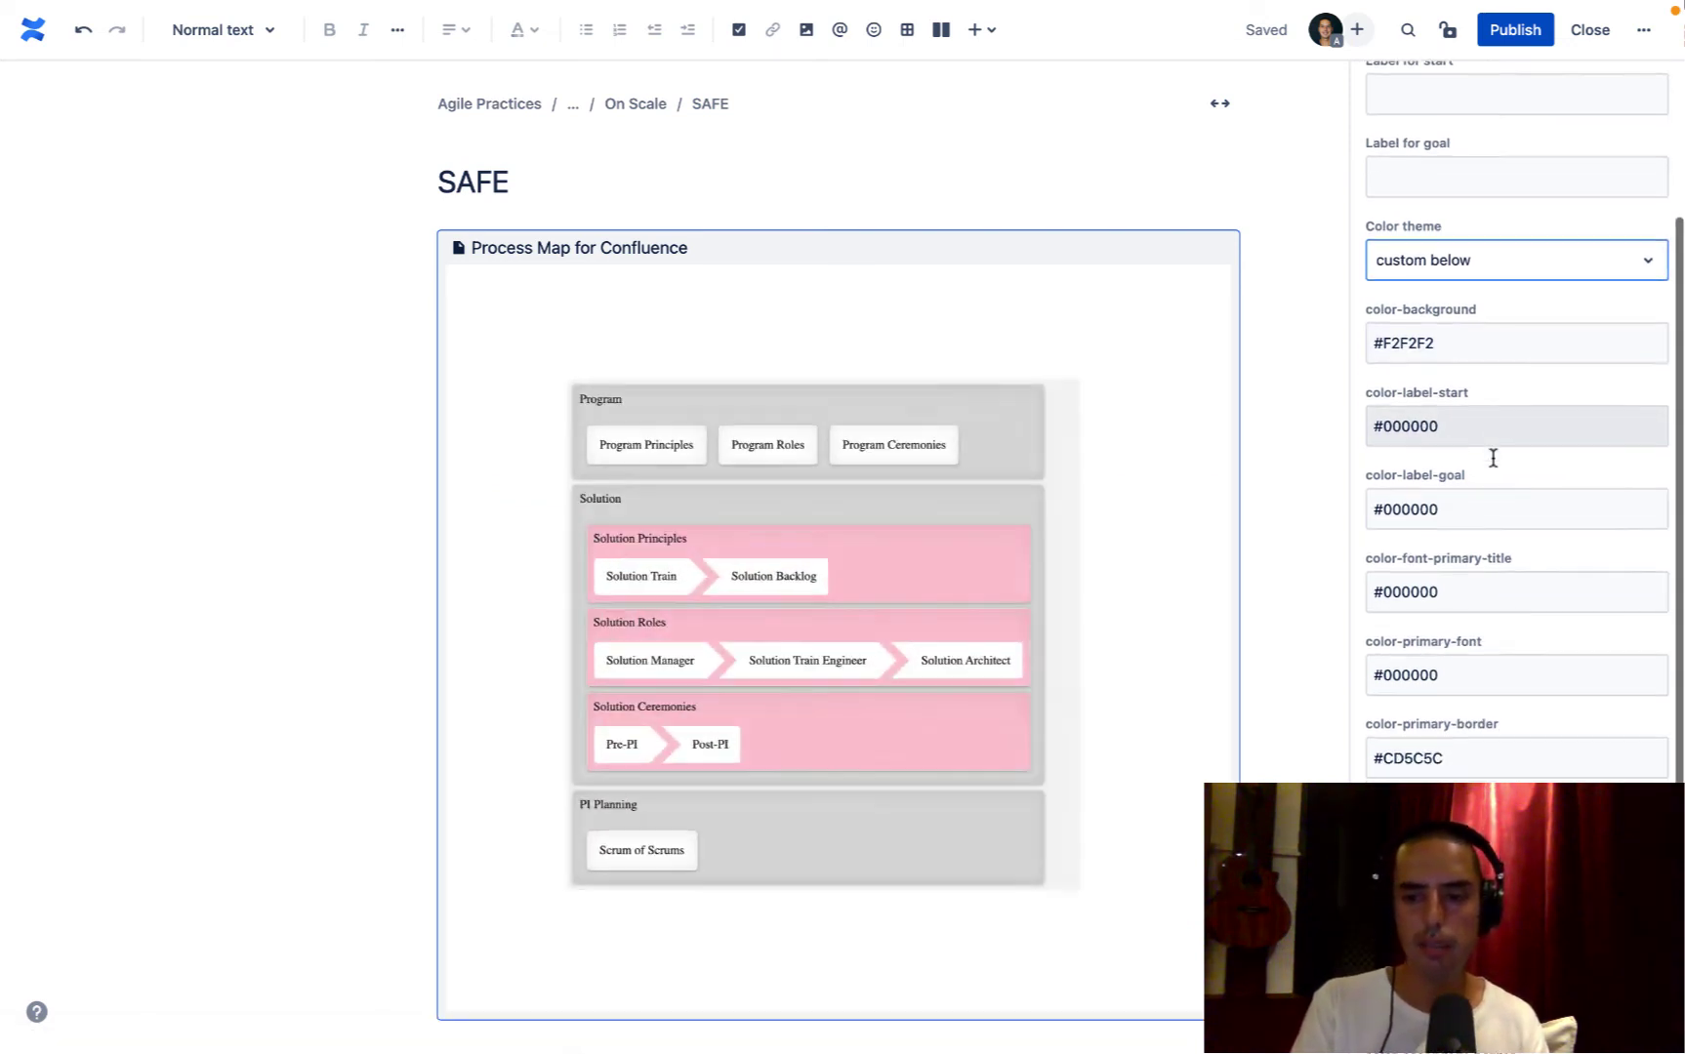
pyautogui.scroll(-4, 1508, 498)
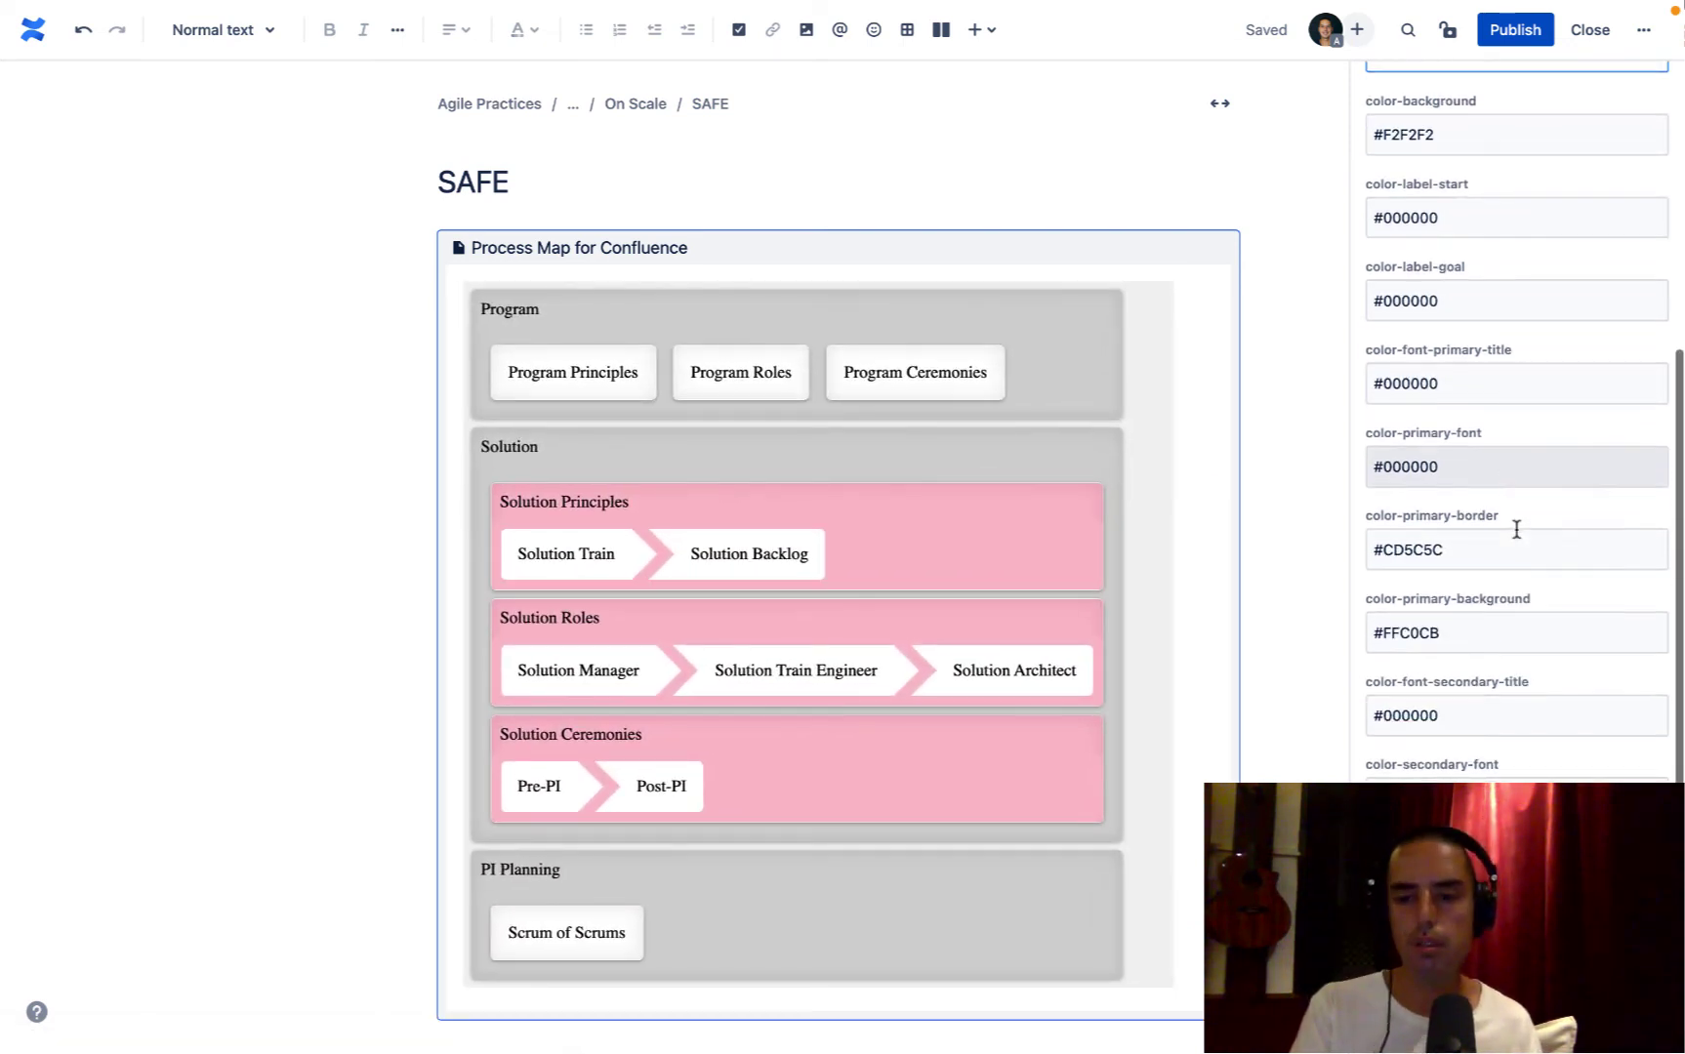
pyautogui.scroll(12, 1516, 528)
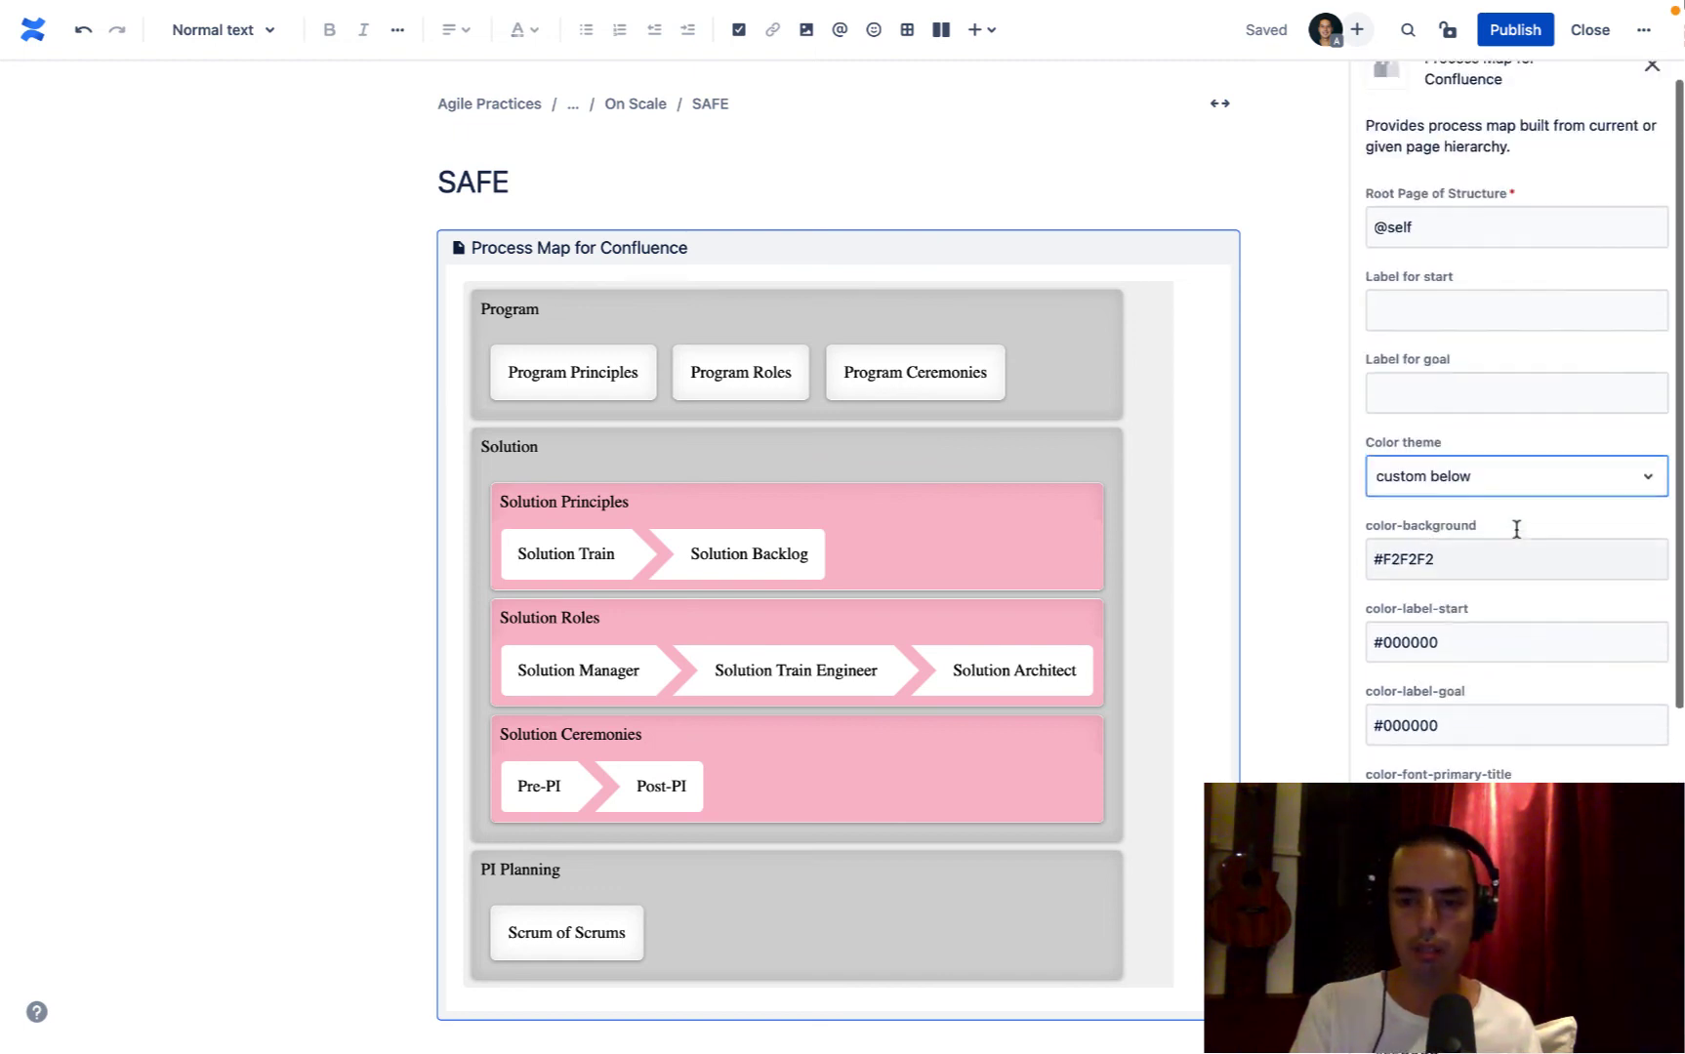
# Step: Reset the map's Color theme to default and publish the SAFE page
pyautogui.click(1478, 522)
pyautogui.click(1442, 560)
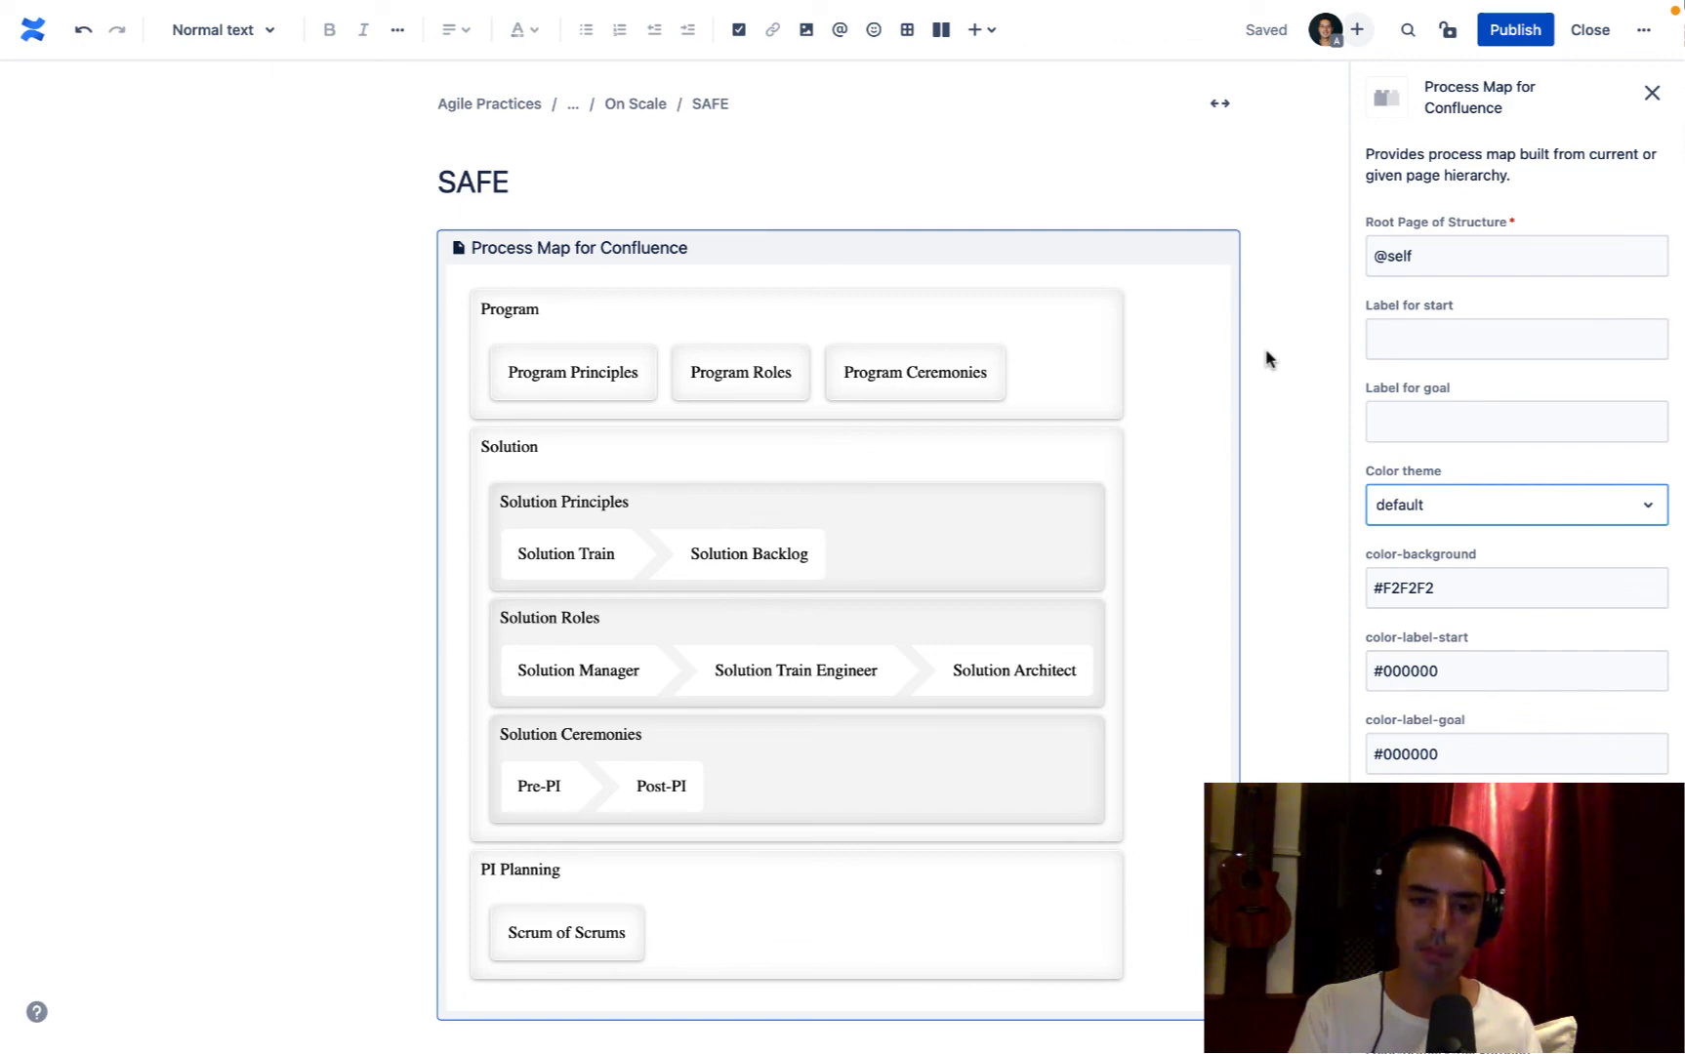
pyautogui.click(1534, 37)
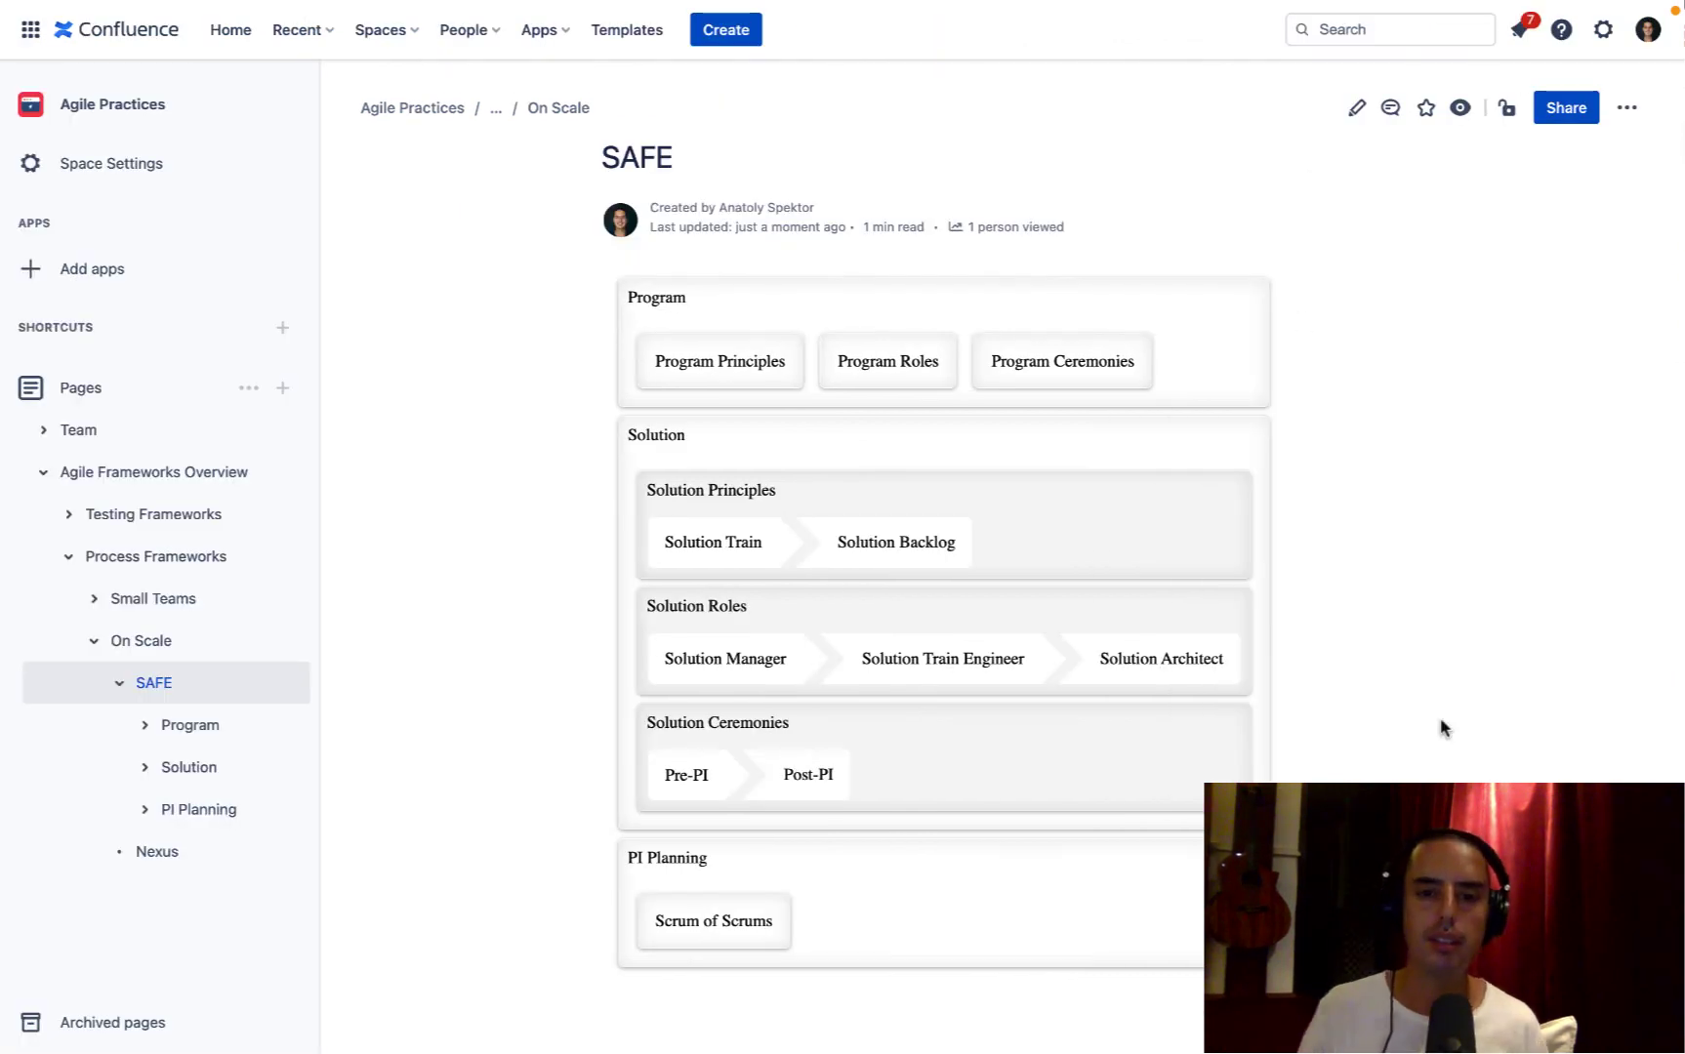